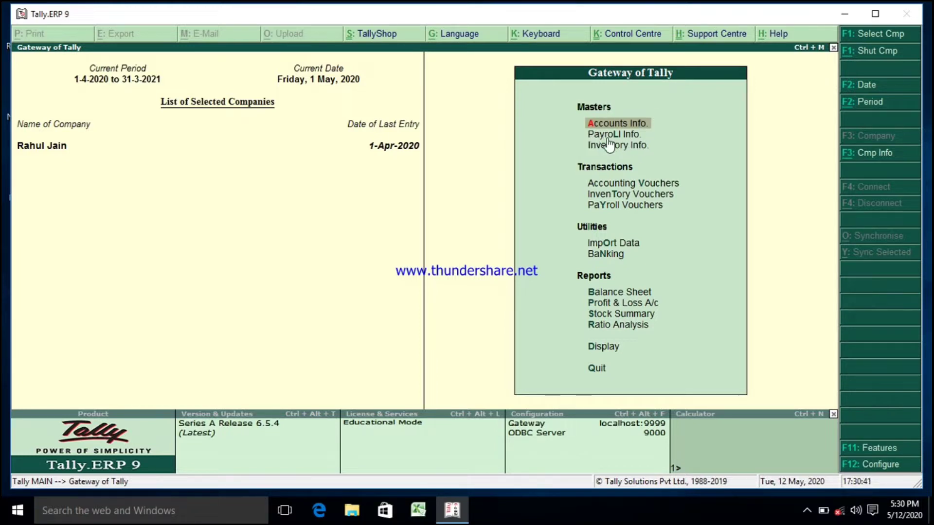
Step: Open the company's Accounting Features configuration, review the payroll and cost centre options, and accept them unchanged
click(632, 204)
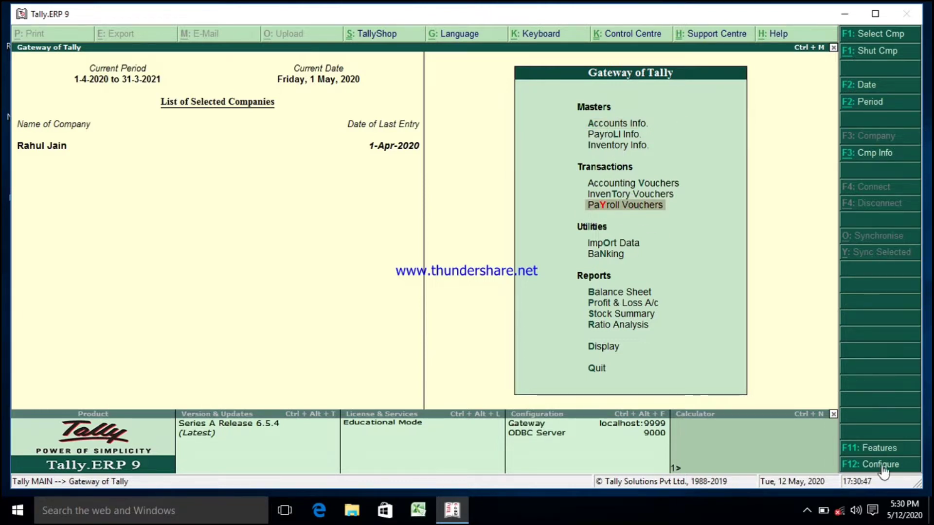
click(880, 449)
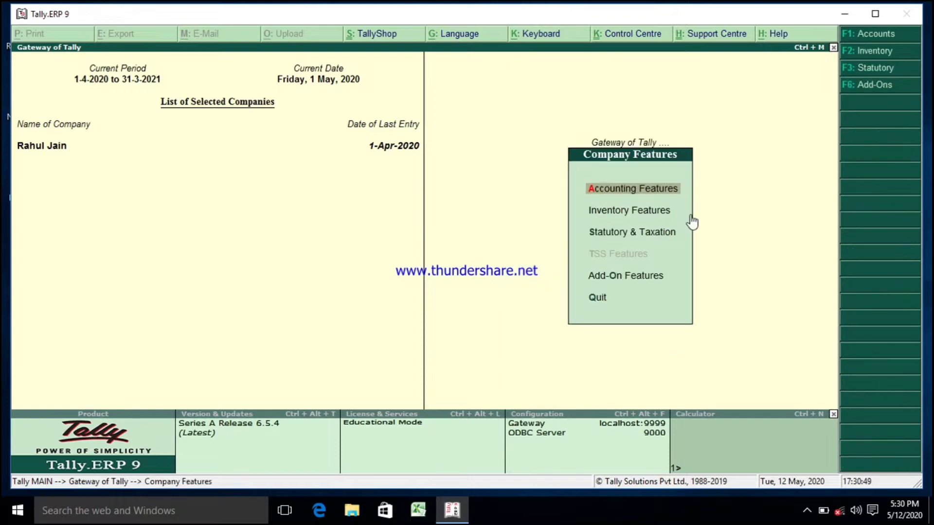
click(649, 193)
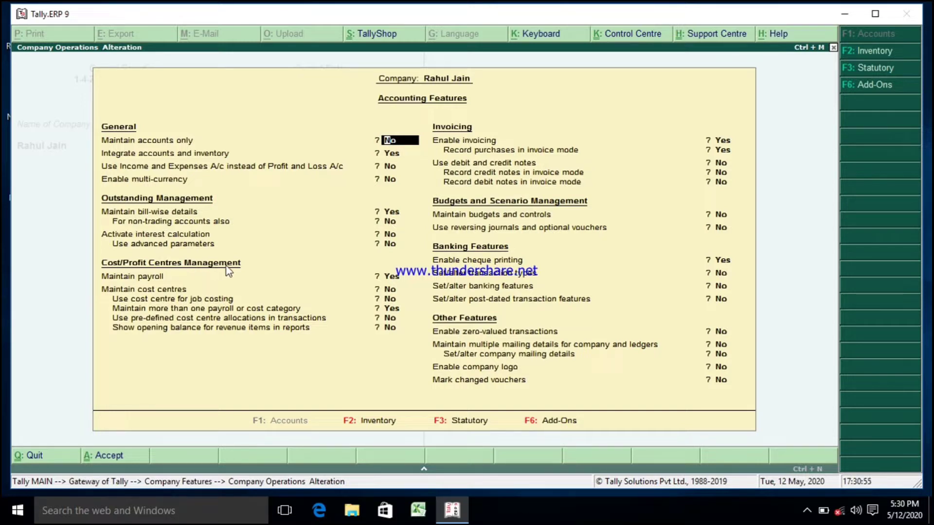
click(387, 290)
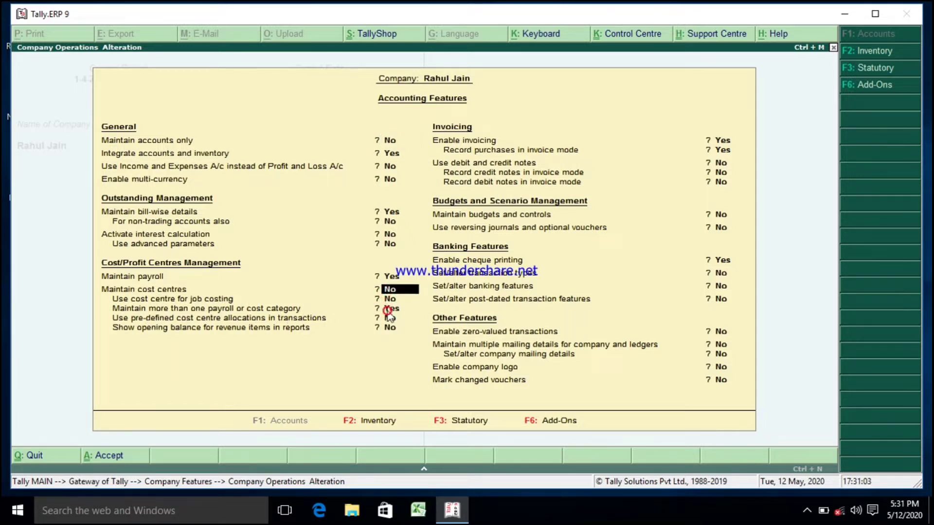
key(Return)
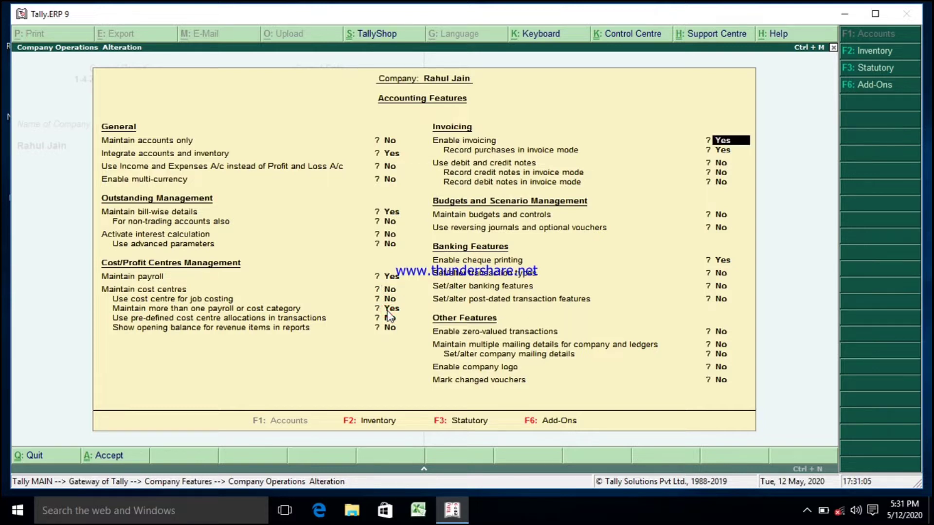
key(Return)
key(Return)
key(Return)
key(Return)
key(Return)
key(Return)
key(Return)
key(Return)
key(Return)
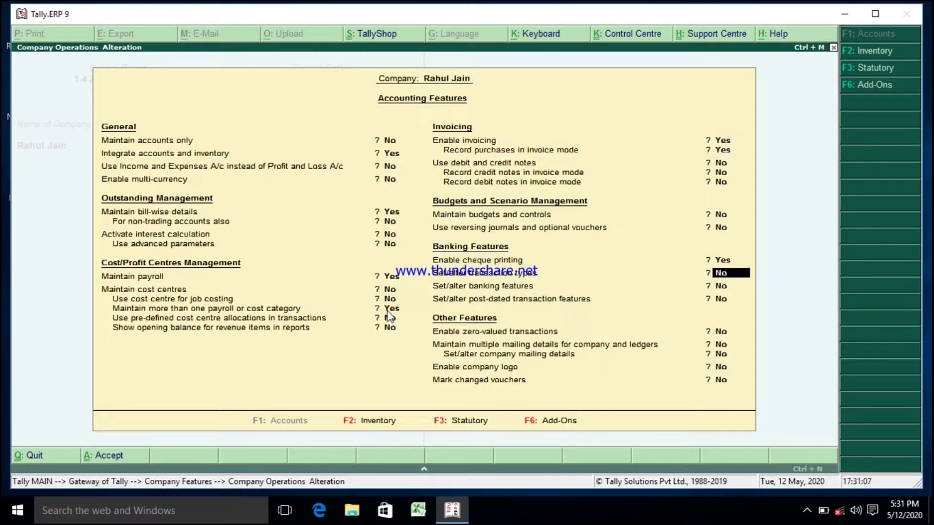
key(Return)
key(Return)
key(Return)
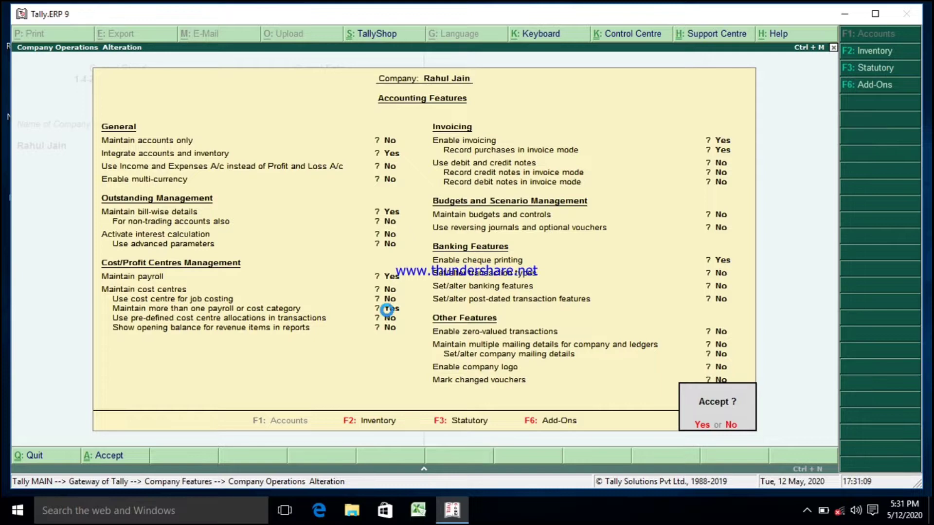
key(Return)
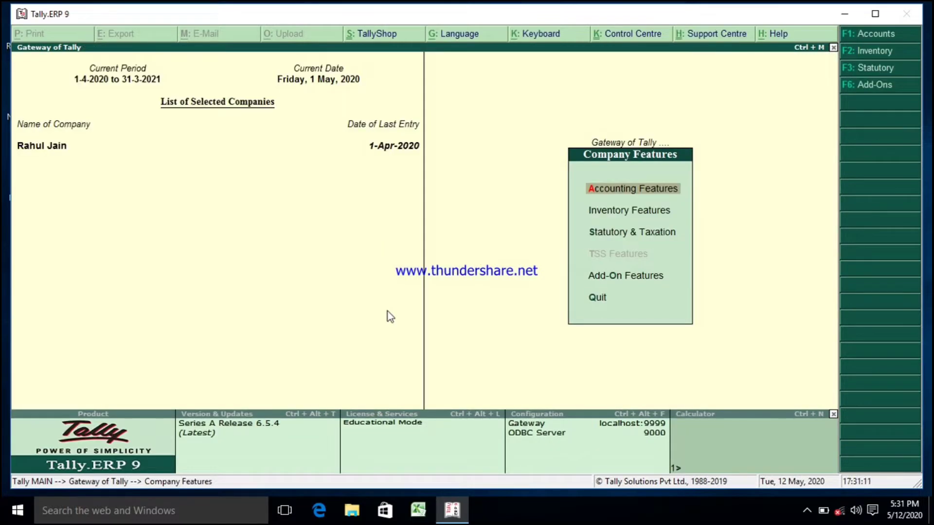
Step: Open the payroll work unit d (Days) for alteration and accept it without changes
key(Escape)
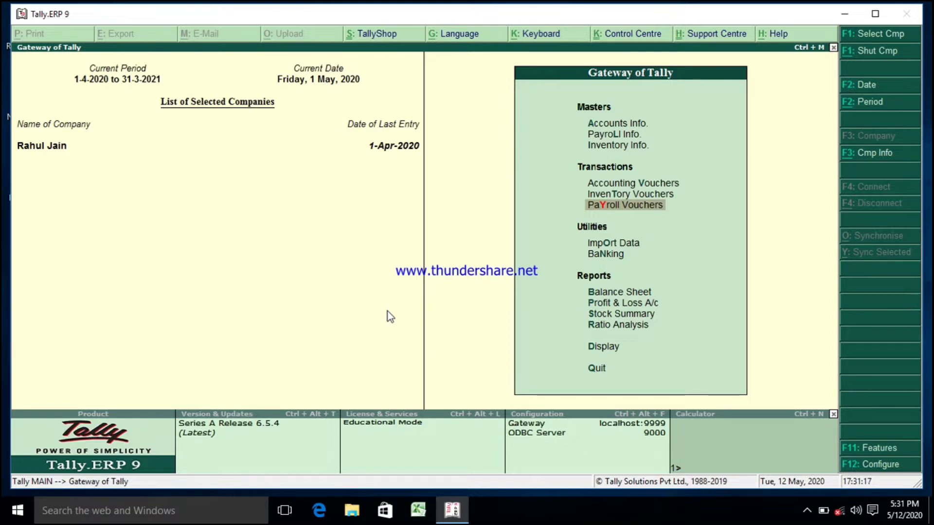
key(l)
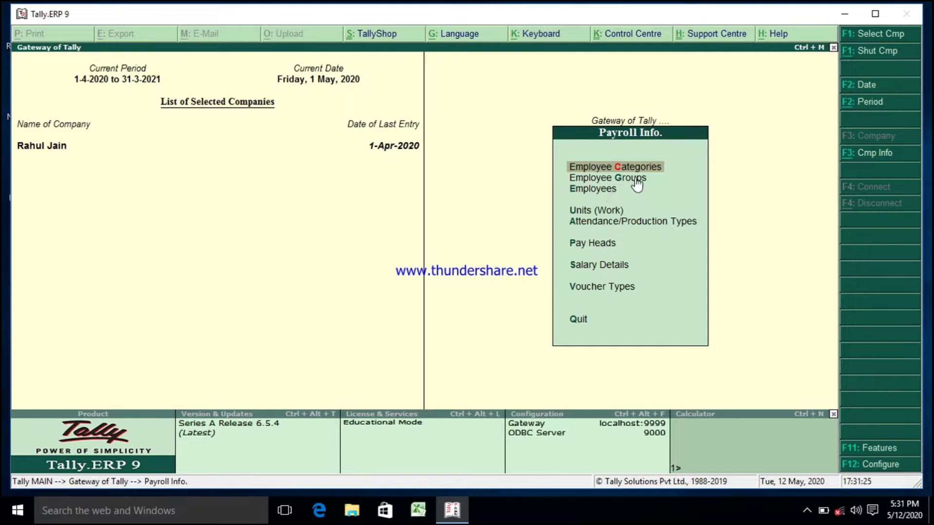
click(578, 214)
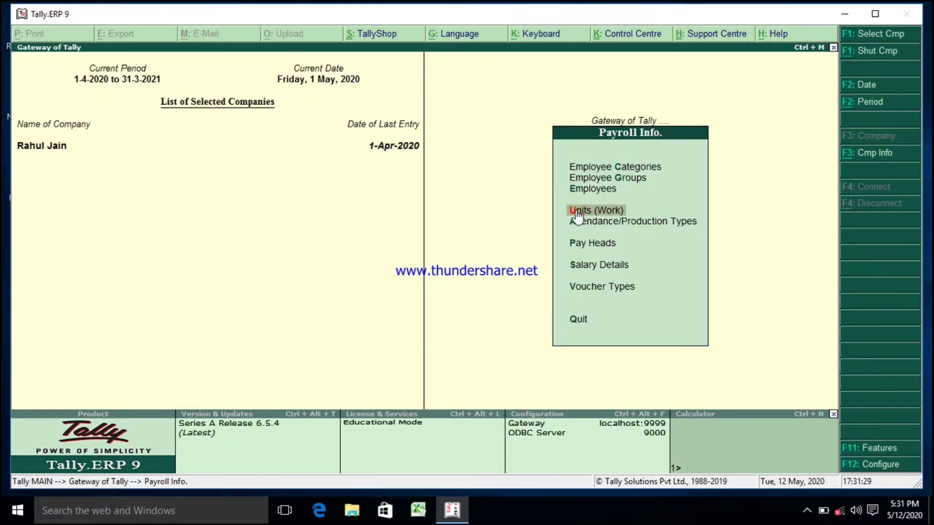
click(578, 214)
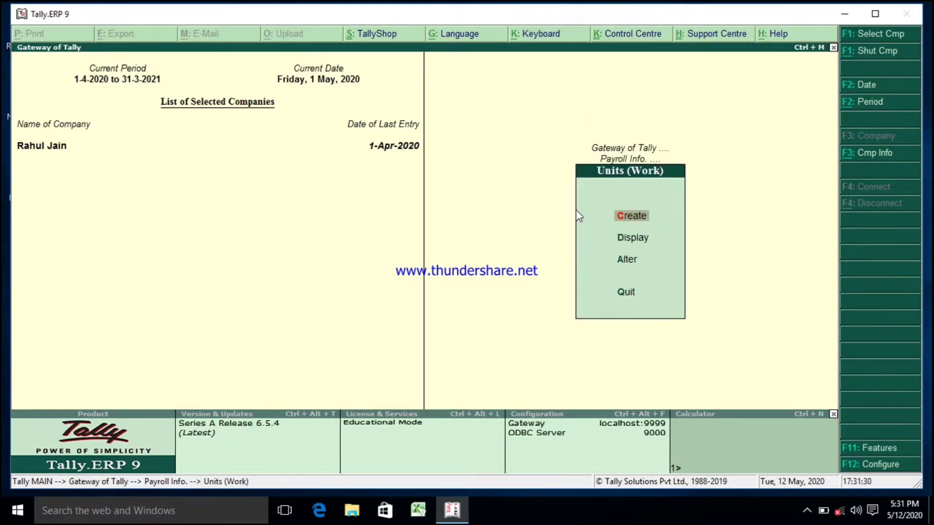
click(623, 262)
click(622, 265)
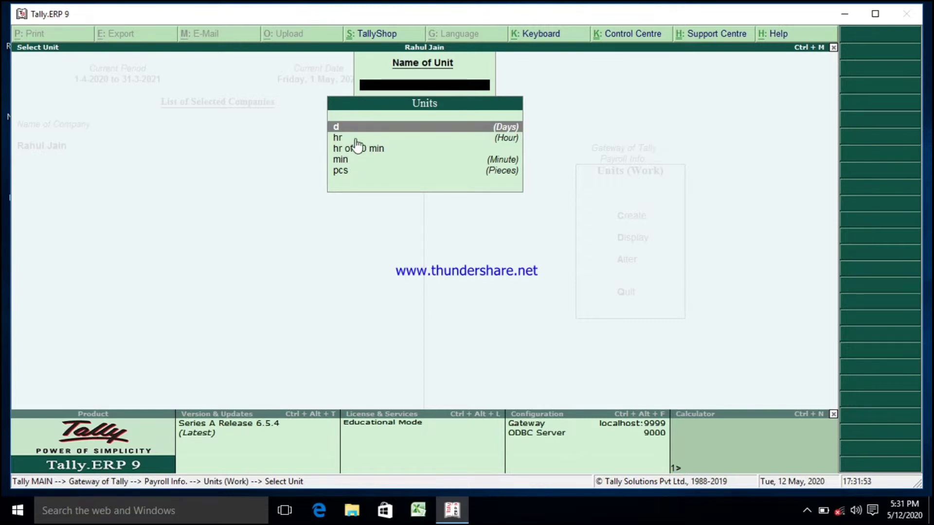
click(377, 128)
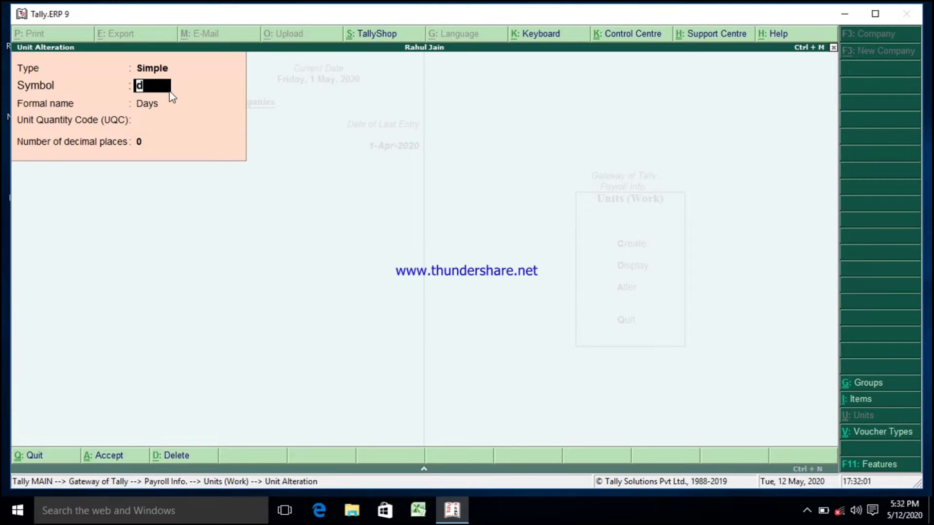
click(183, 100)
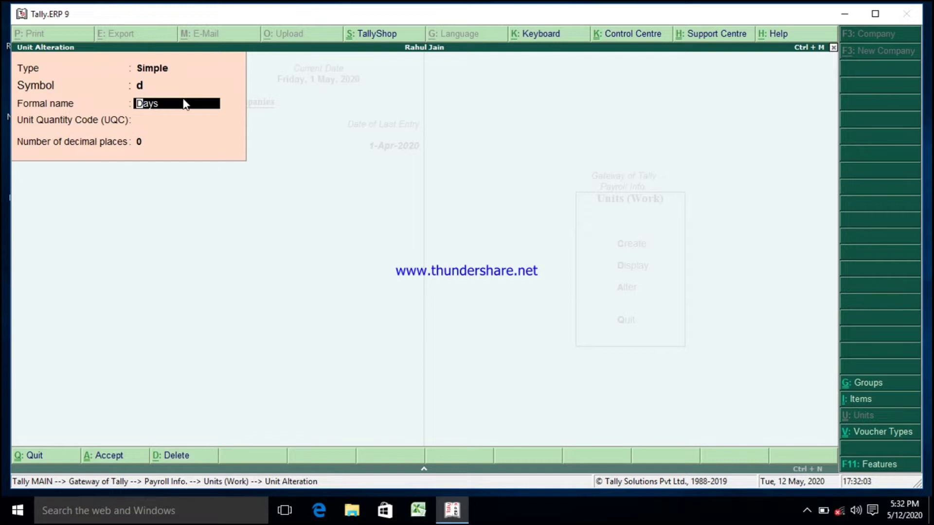
key(Return)
key(Return)
key(Return)
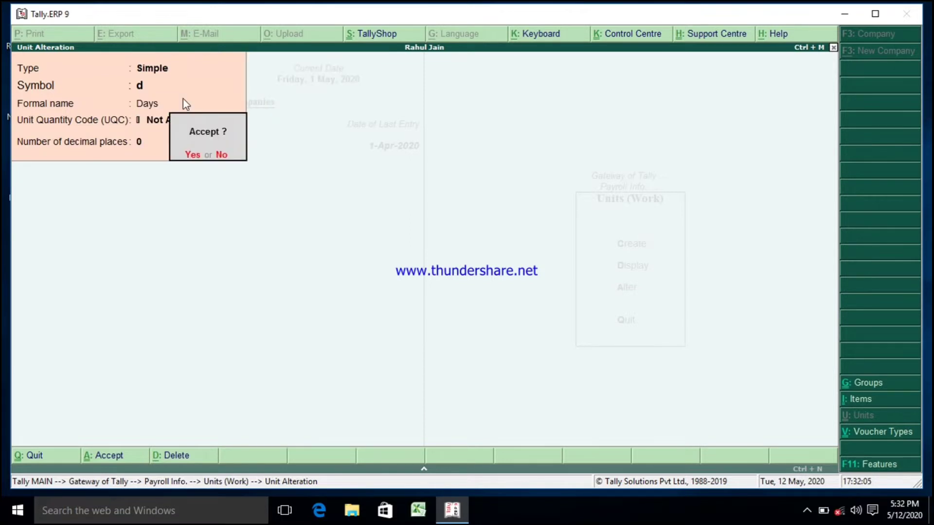
key(Return)
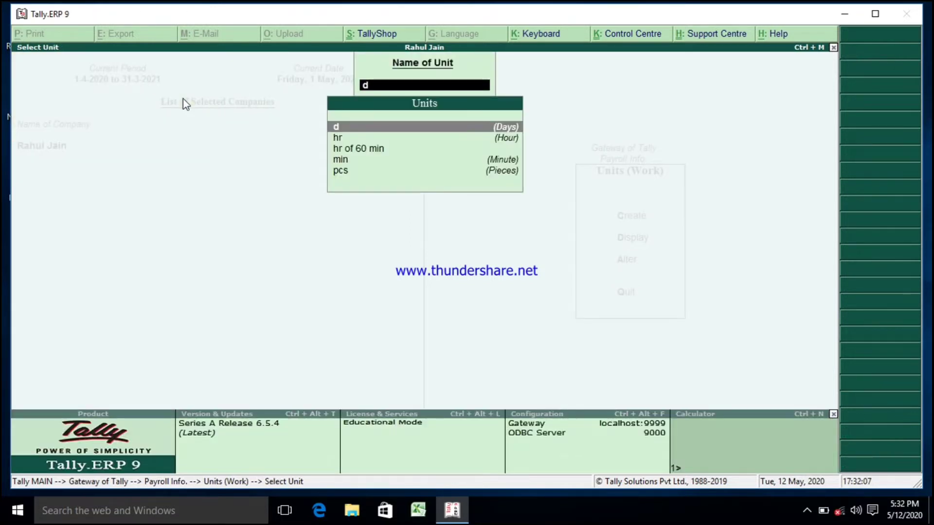
Step: Open the work unit min (Minute) for alteration and accept it without changes
click(338, 159)
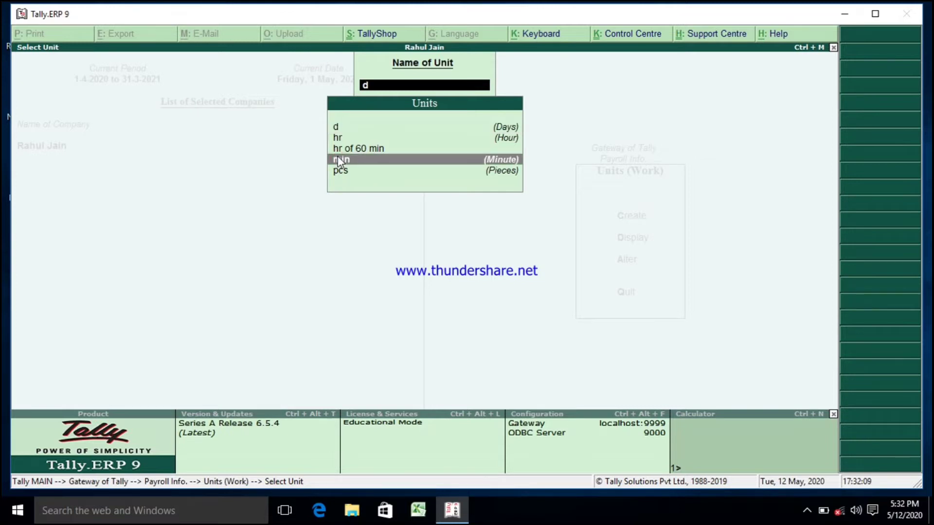
click(337, 159)
key(Return)
key(Return)
key(Return)
key(Return)
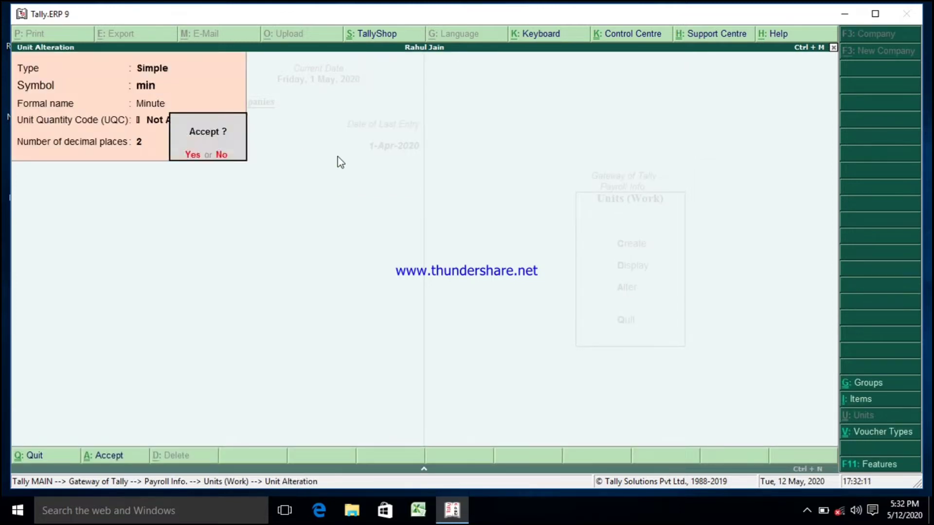
key(Return)
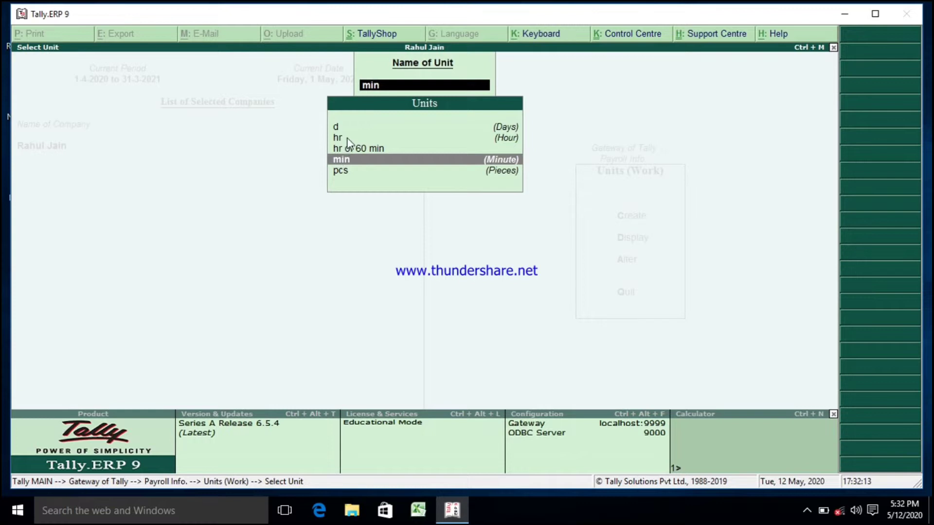
Step: Open the work unit hr (Hour) for alteration and accept it without changes
click(349, 139)
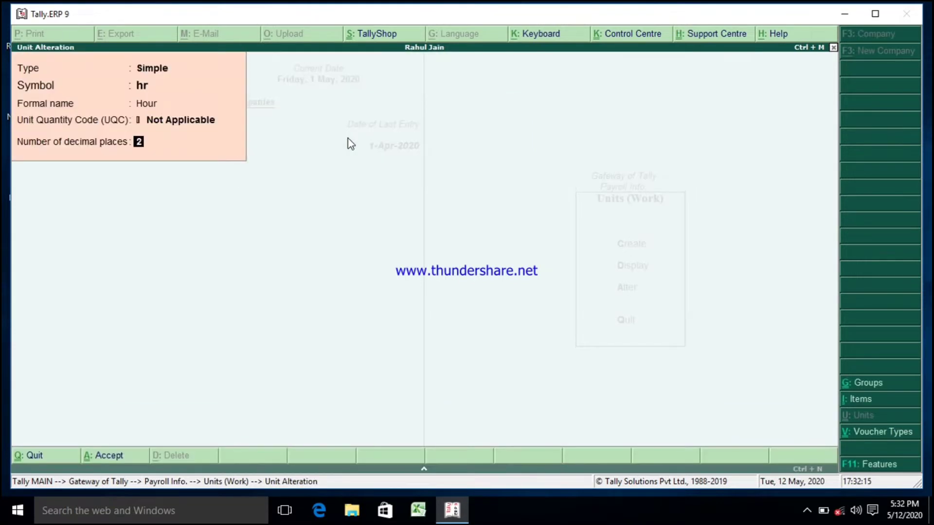
key(Return)
key(Return)
key(Return)
key(Return)
key(Return)
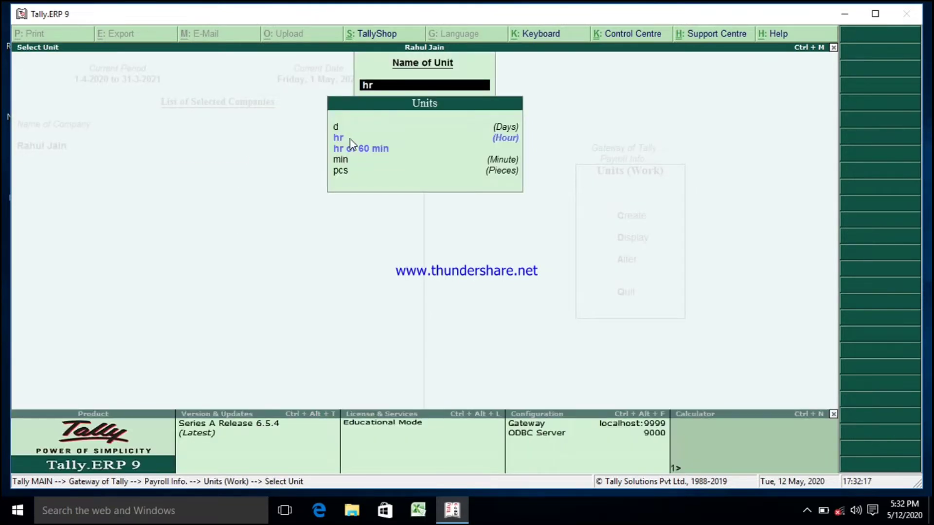
Step: Open the compound unit hr of 60 min, step through its conversion fields, accept it, and leave Units (Work)
click(359, 152)
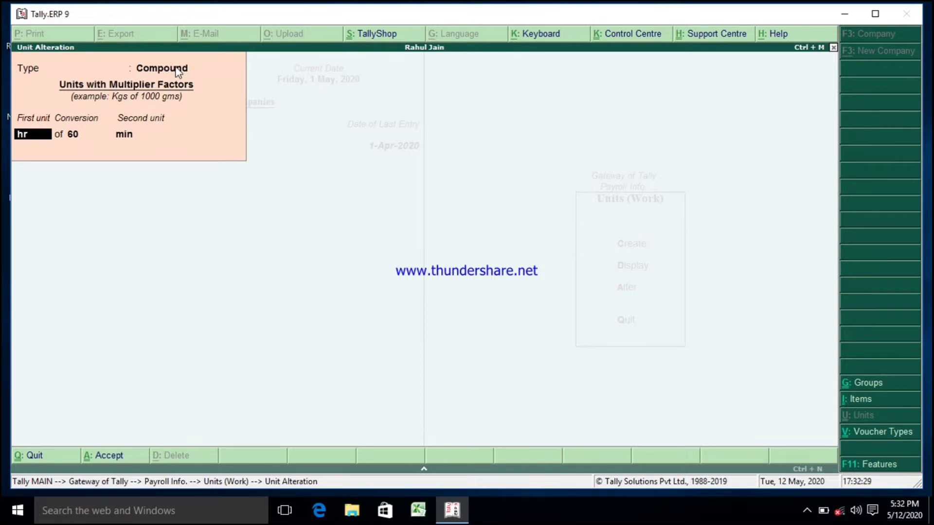
key(Return)
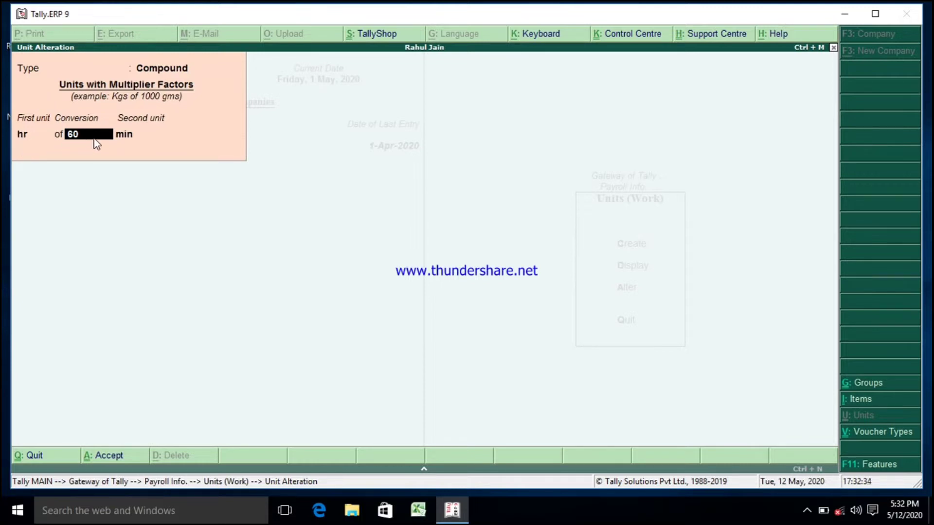
key(Return)
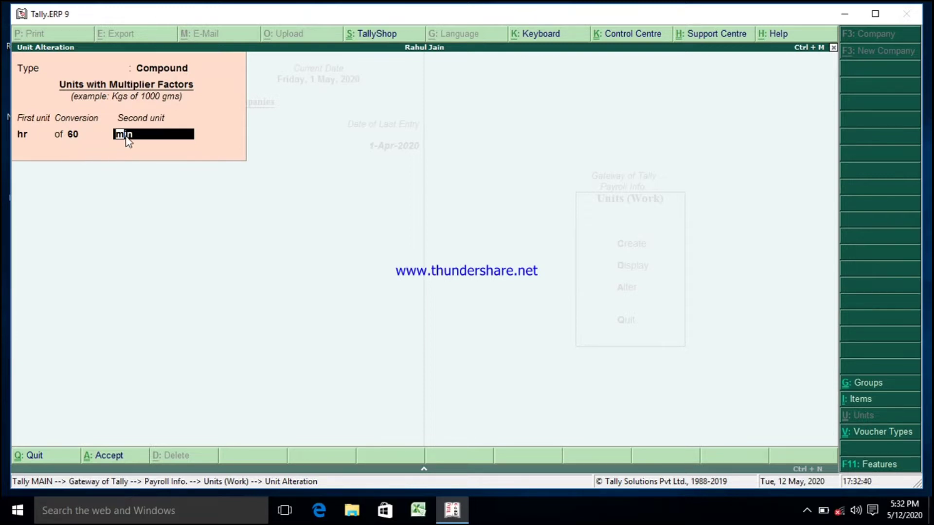
key(Return)
key(Return)
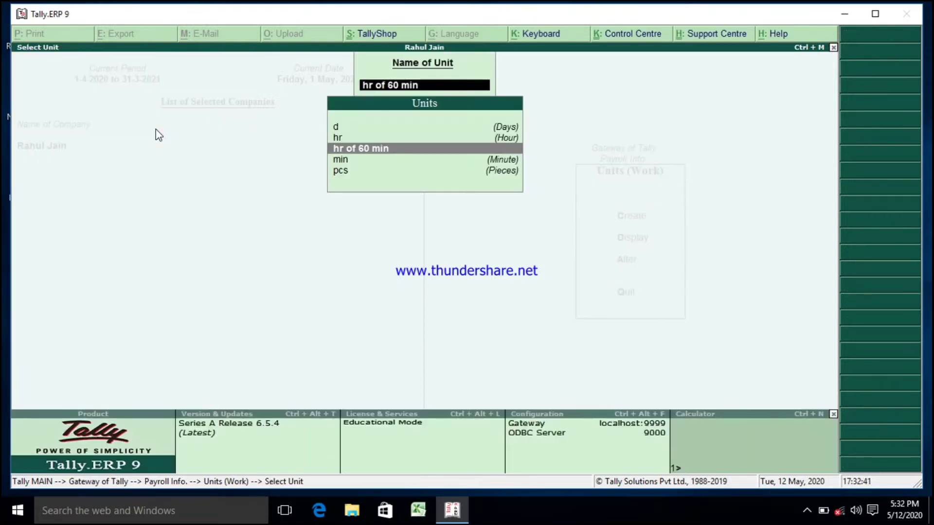
key(Escape)
key(Escape)
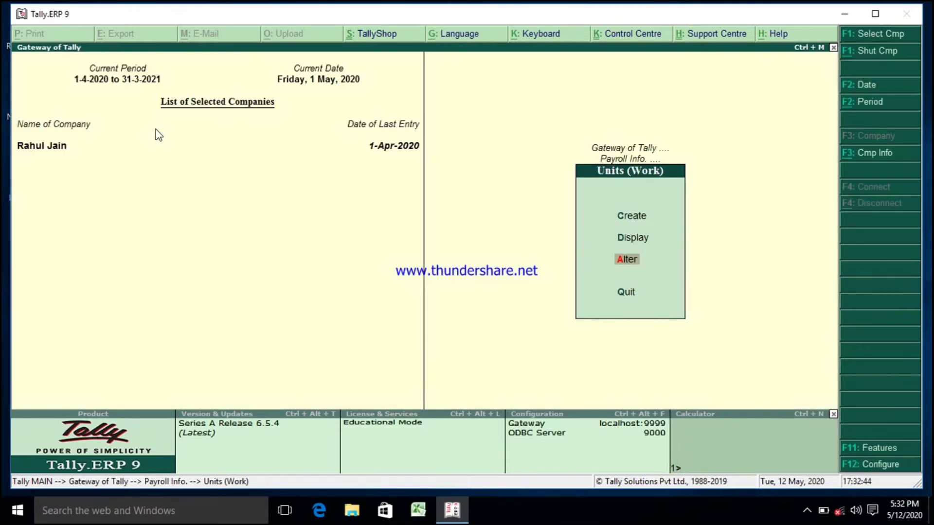
key(Escape)
Step: Open the Branch 1 employee category for single-category alteration and accept its allocation settings unchanged
key(Down)
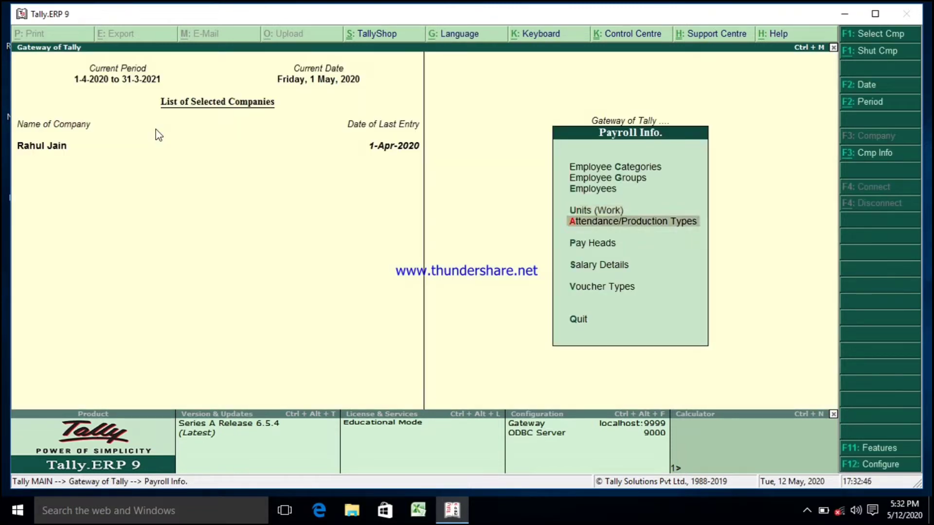
key(Up)
key(Up)
key(Up)
key(Up)
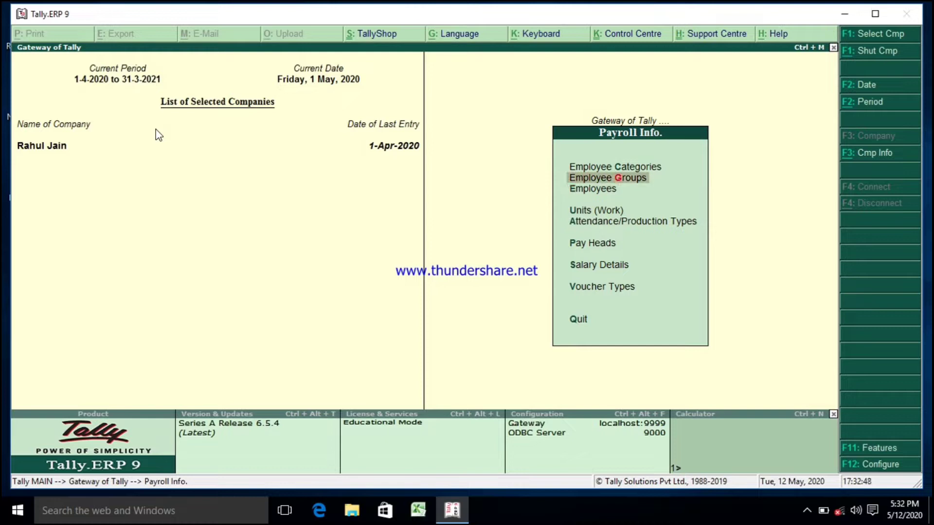
key(Return)
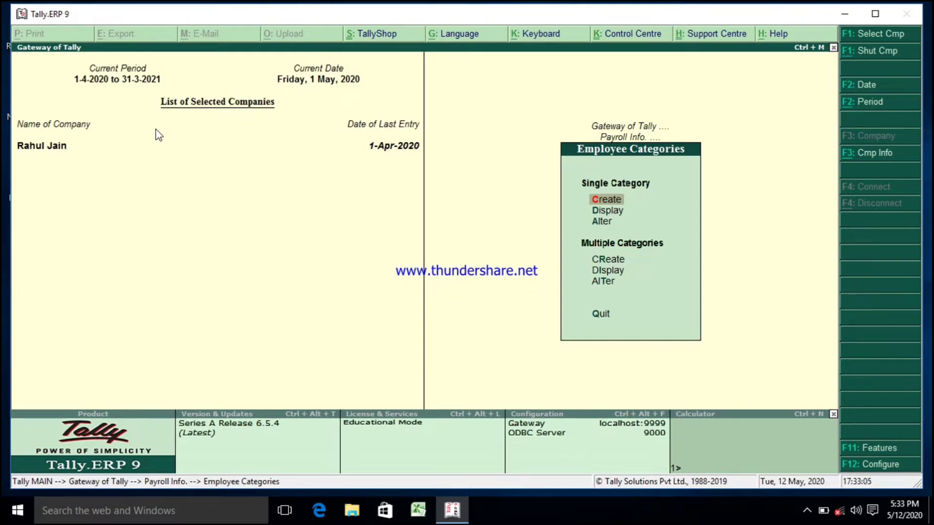
key(Down)
key(Down)
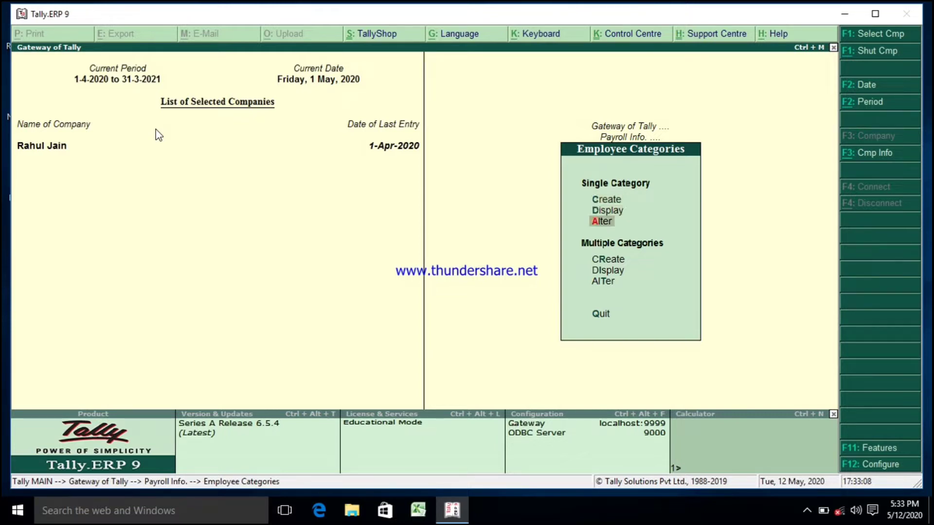
key(Return)
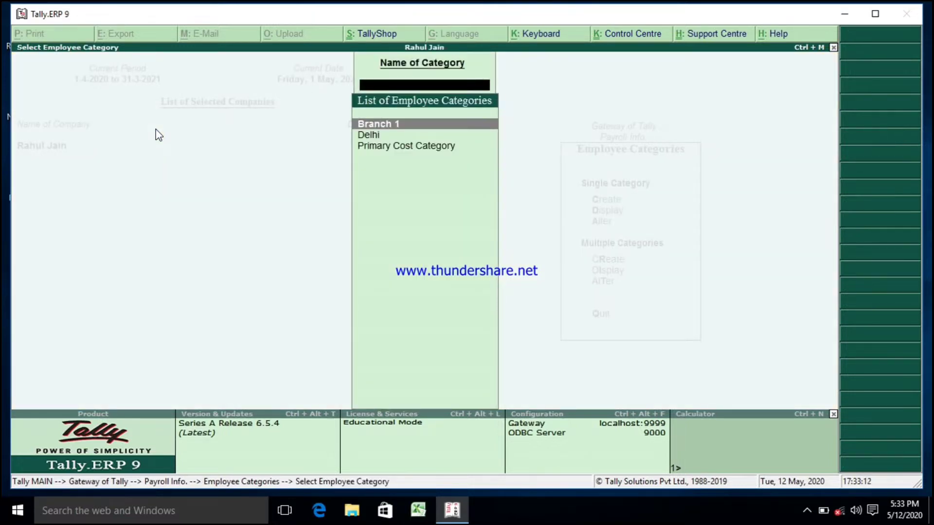
key(Return)
key(Return)
key(Return)
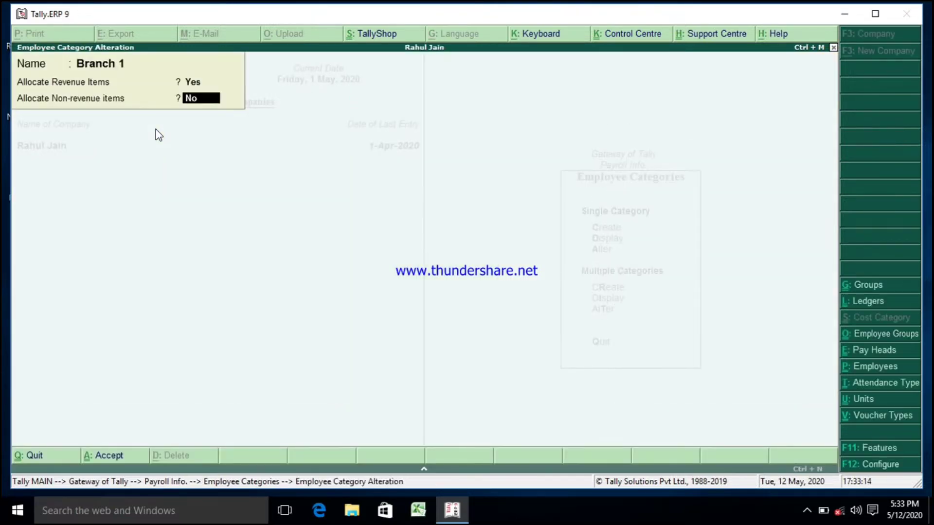
key(Return)
key(Return)
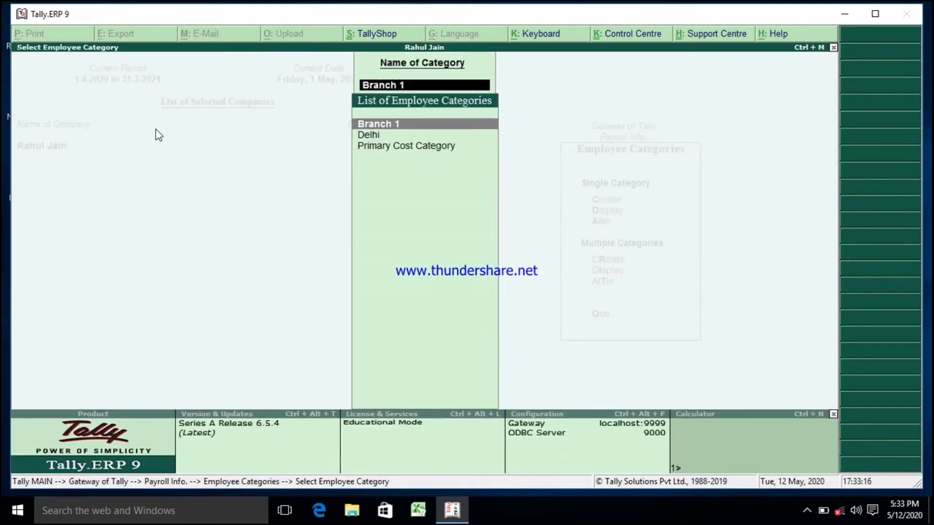
Step: Return from employee category alteration to the Payroll Info menu
key(Escape)
key(Escape)
key(Escape)
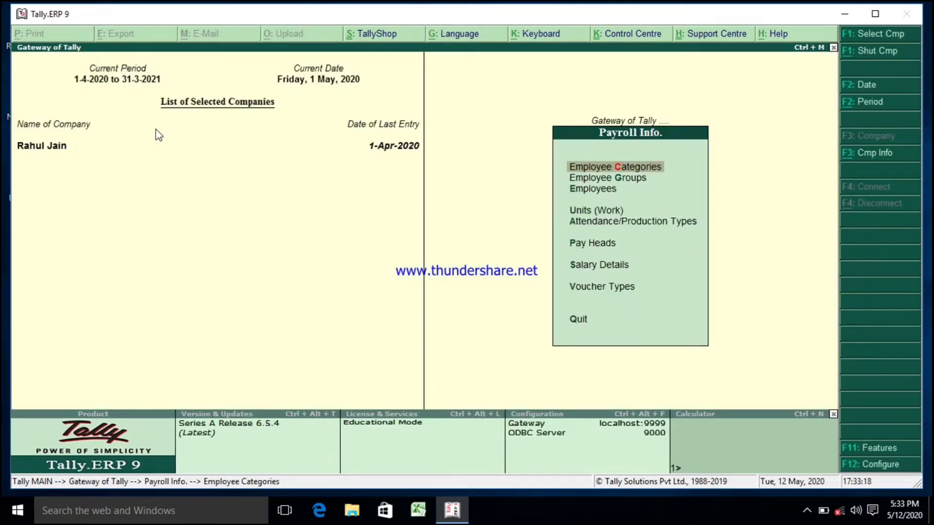
Step: Open the Accounts employee group for single-group alteration and accept it without changes
key(Down)
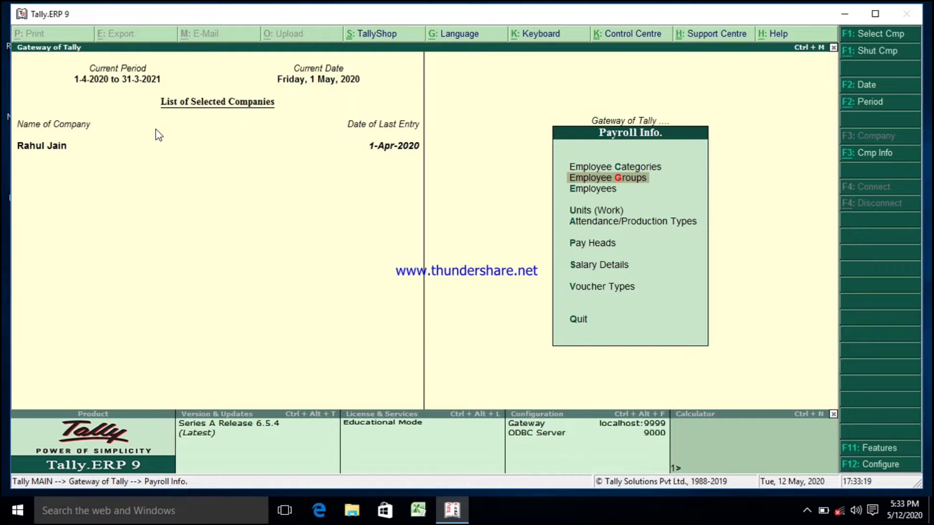
key(Return)
key(Down)
key(Down)
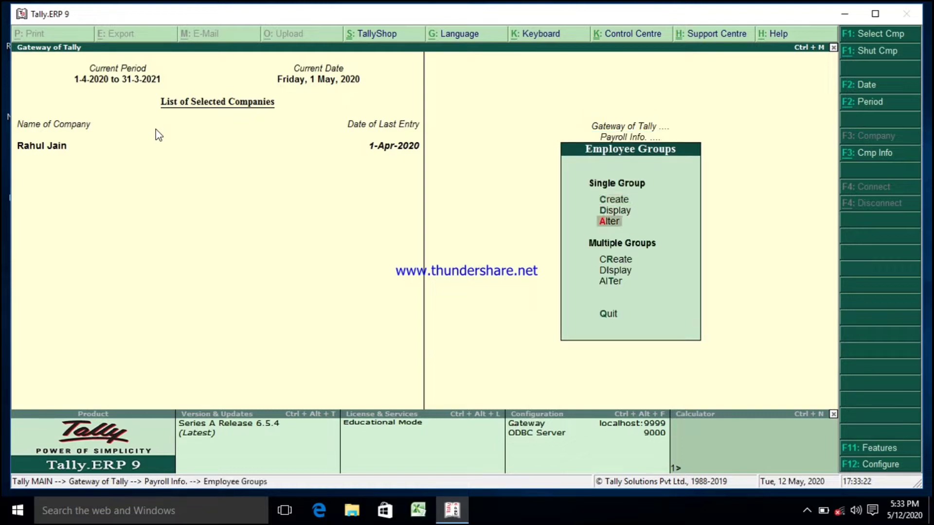
key(Return)
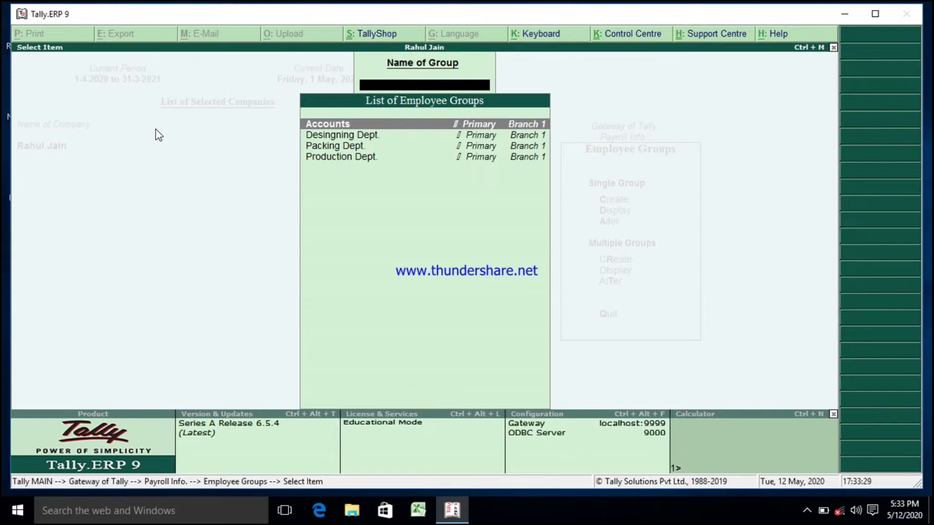
click(330, 127)
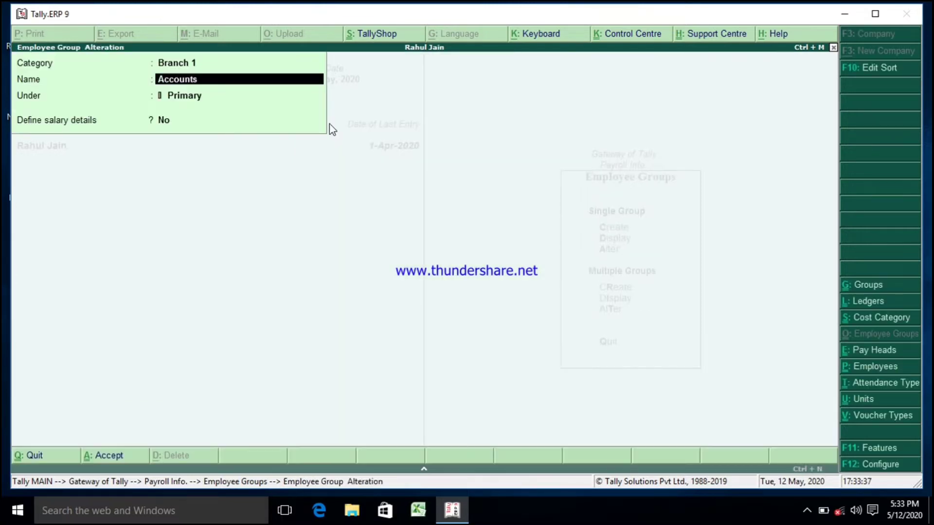
click(172, 67)
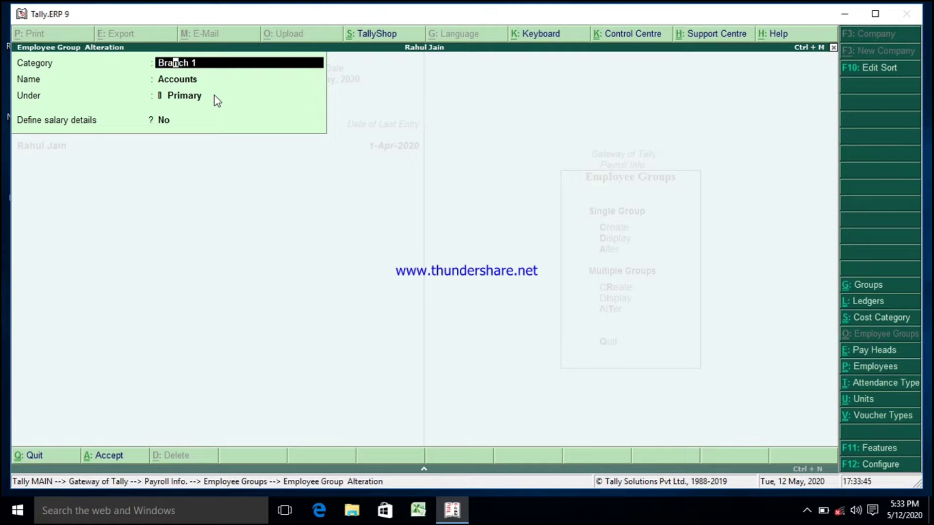
key(Return)
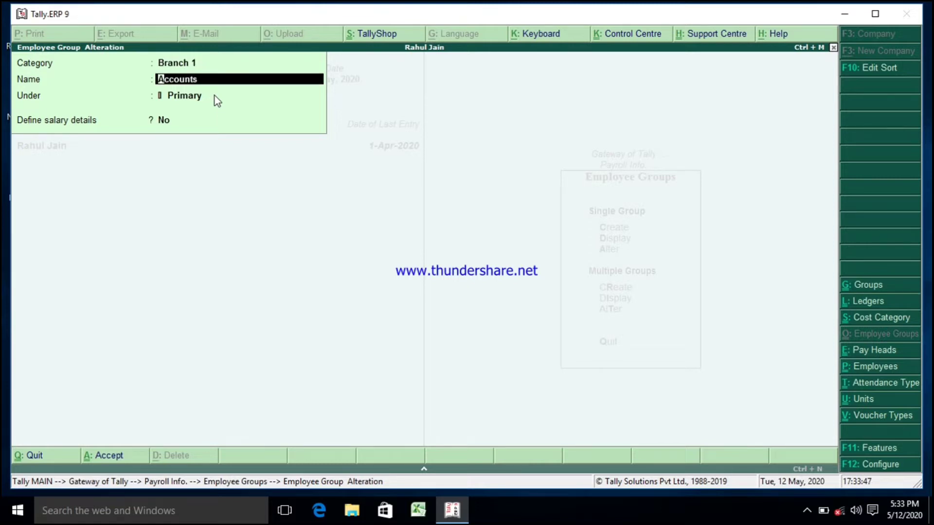
key(Return)
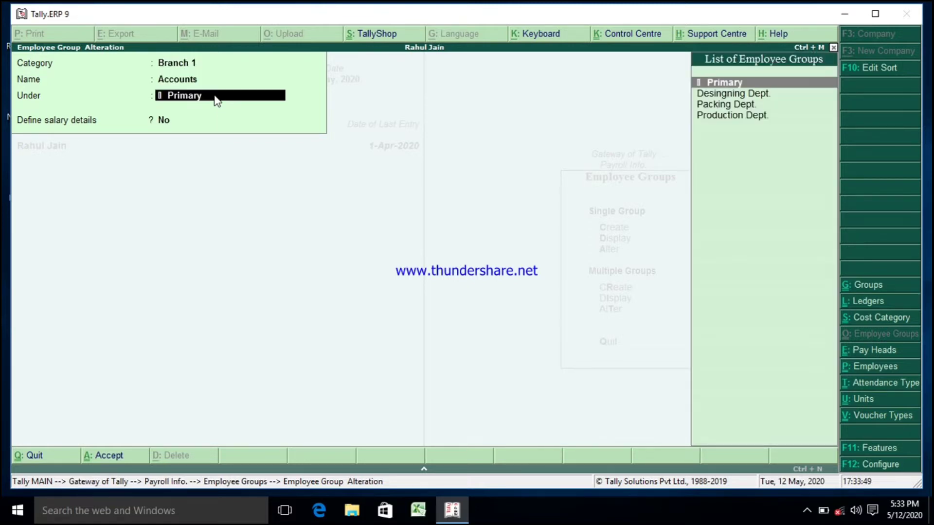
key(Return)
key(Return)
key(Return)
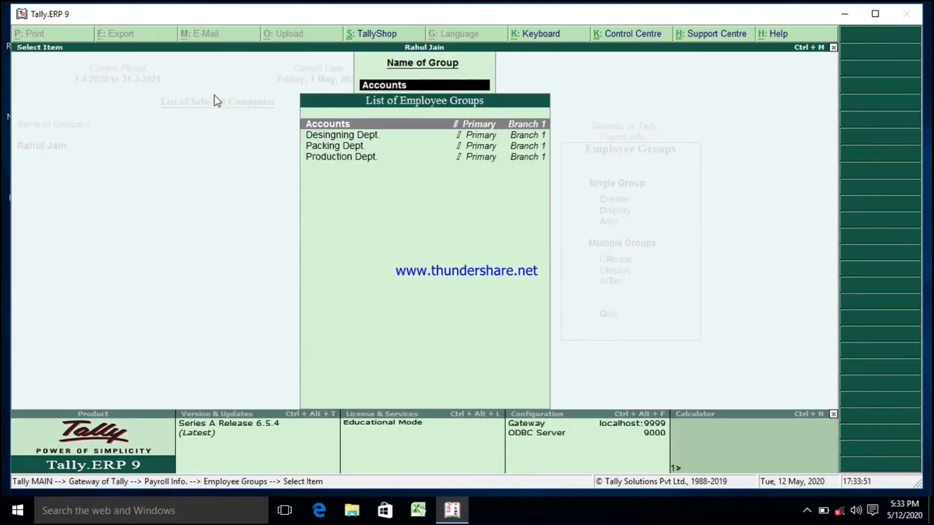
Step: Browse the employee group list down to Production Dept. and return to the Payroll Info menu
key(Down)
key(Down)
key(Down)
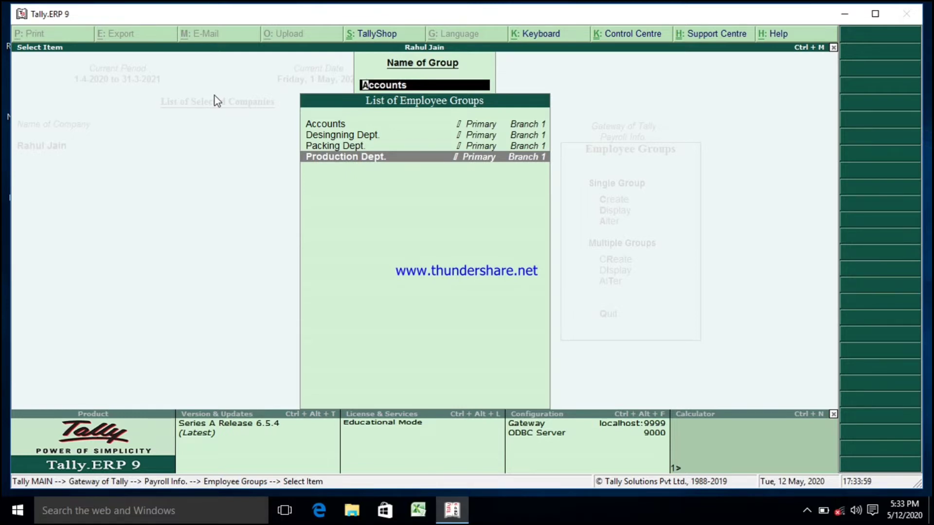
key(Escape)
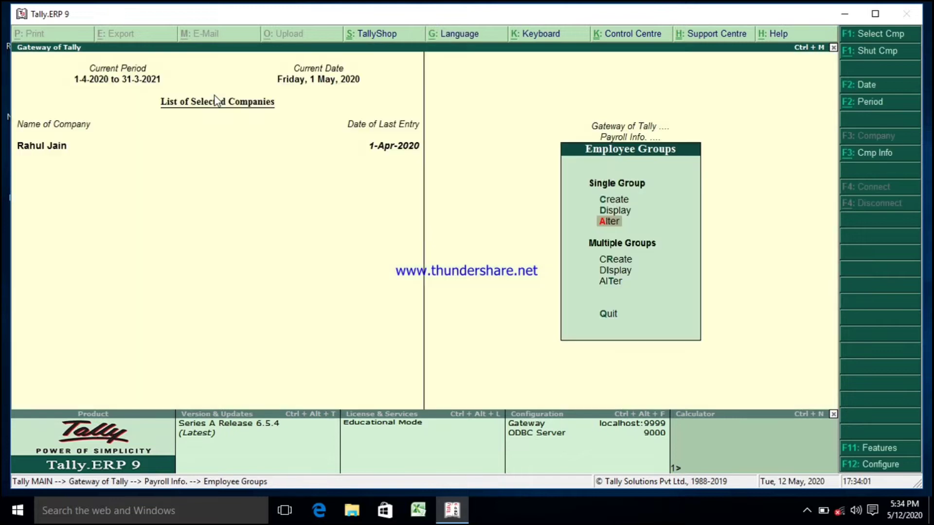
key(Escape)
Step: Open the first employee, under Desingning Dept., for single-employee alteration
key(Down)
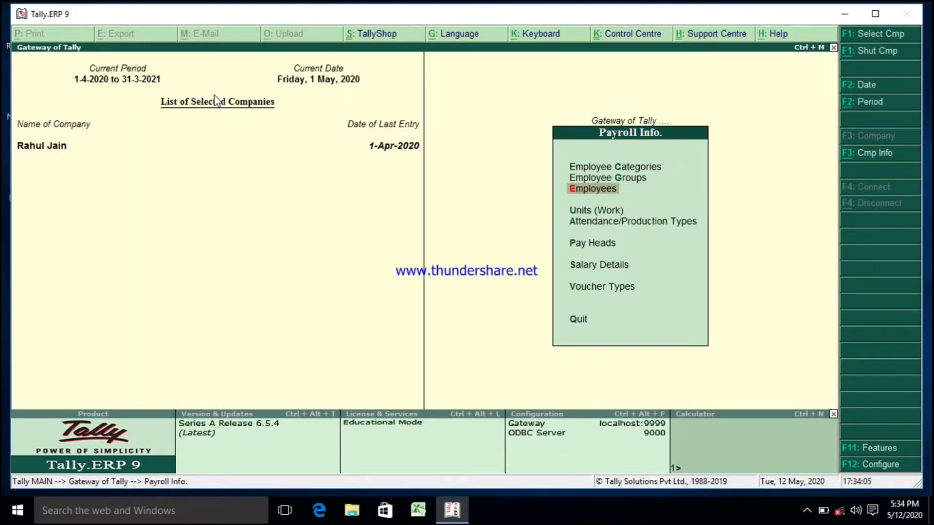
key(Return)
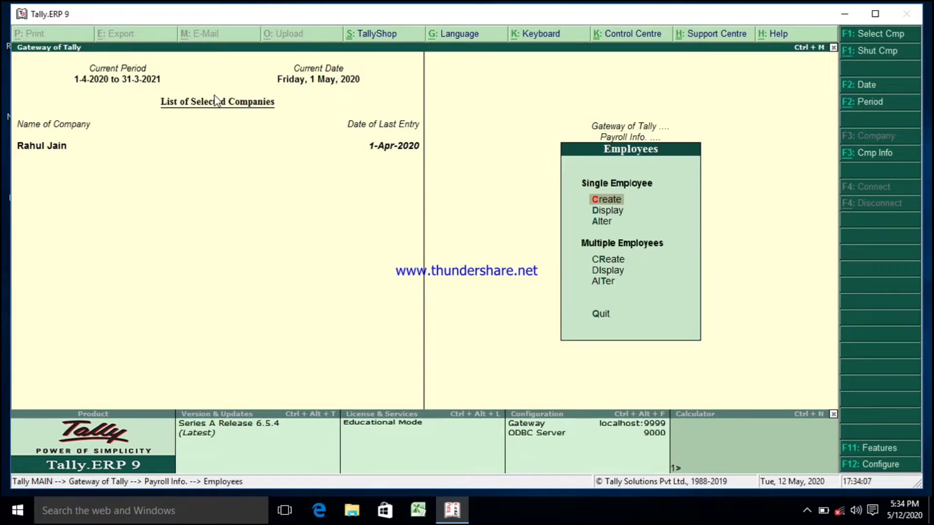
key(Down)
key(Down)
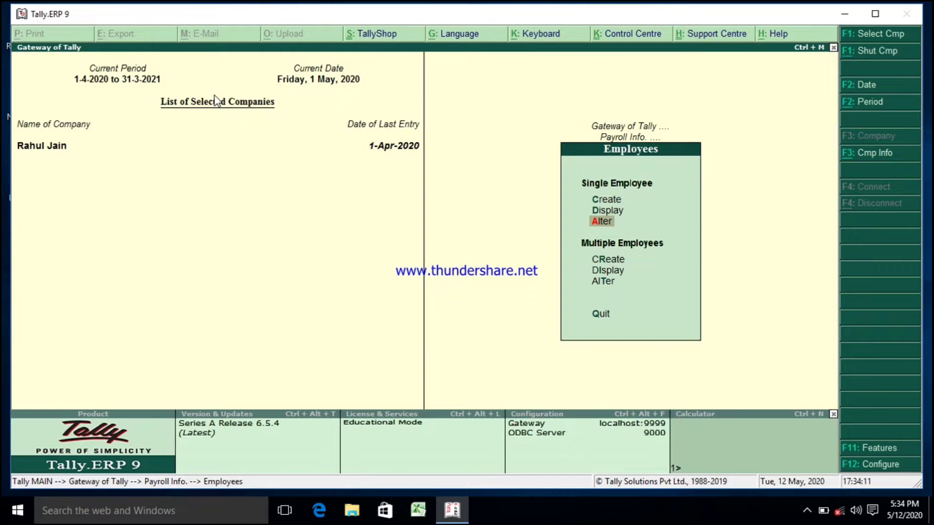
key(Return)
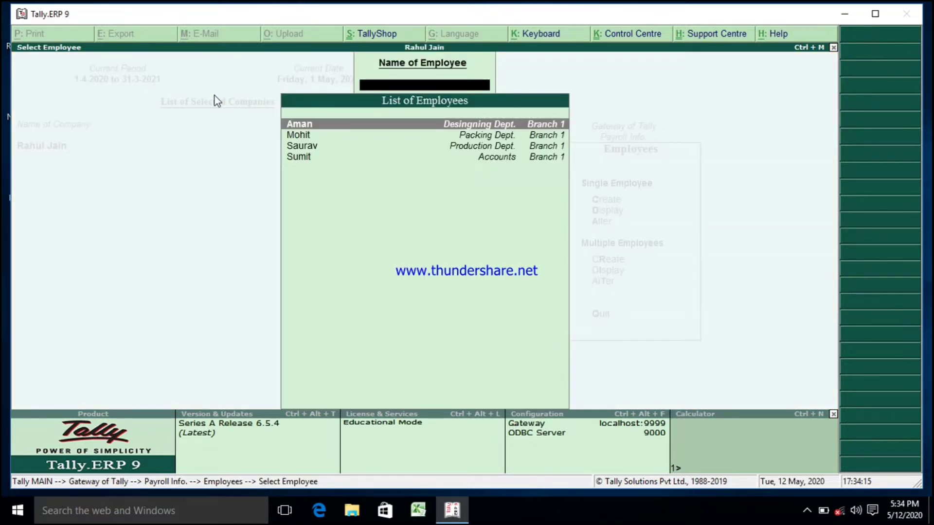
key(Return)
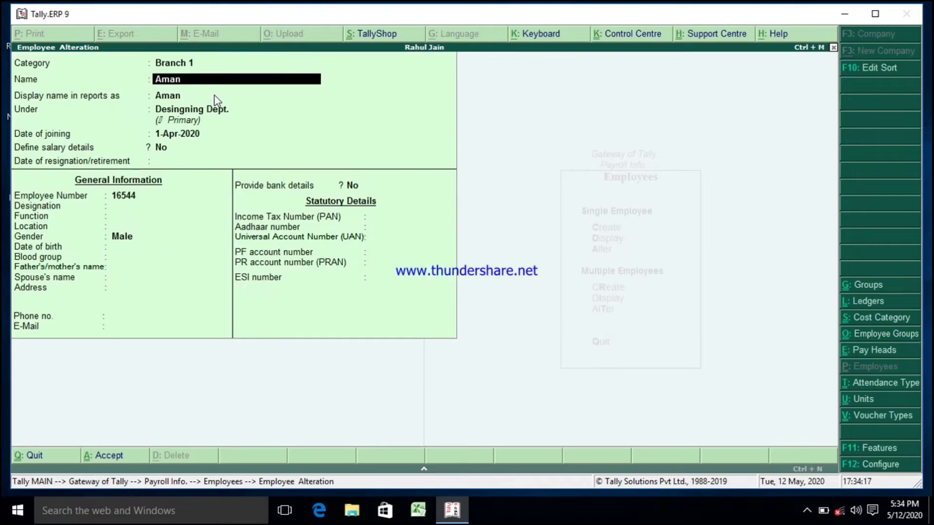
Step: Step through this employee's category, name, group, joining and general fields and accept the record unchanged
click(191, 63)
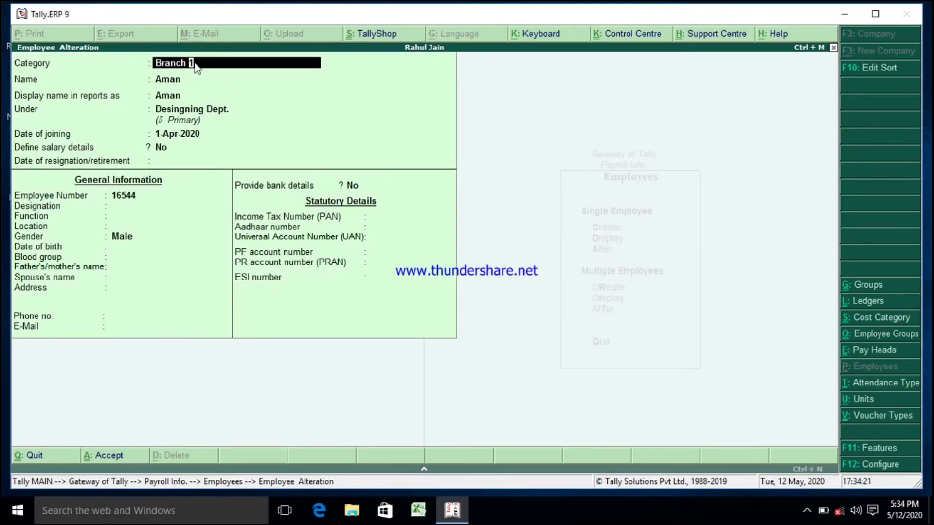
click(194, 74)
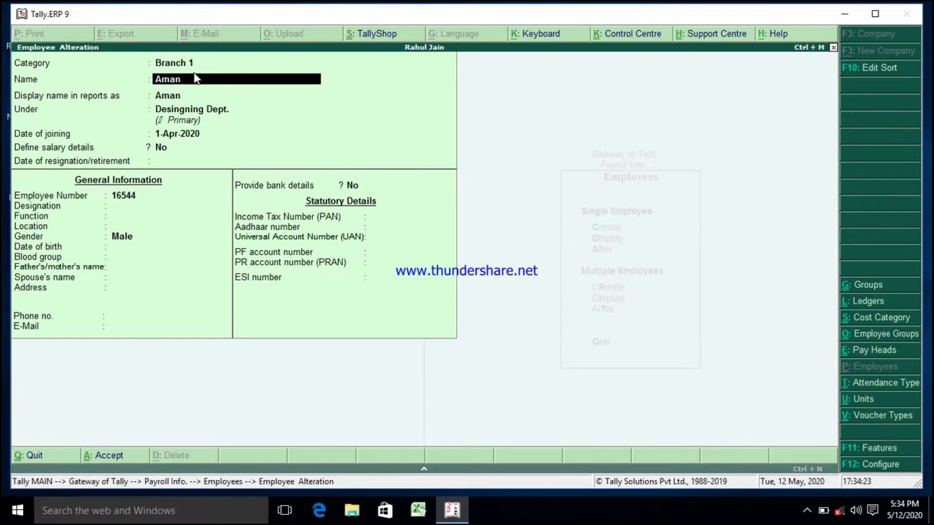
key(Return)
key(Return)
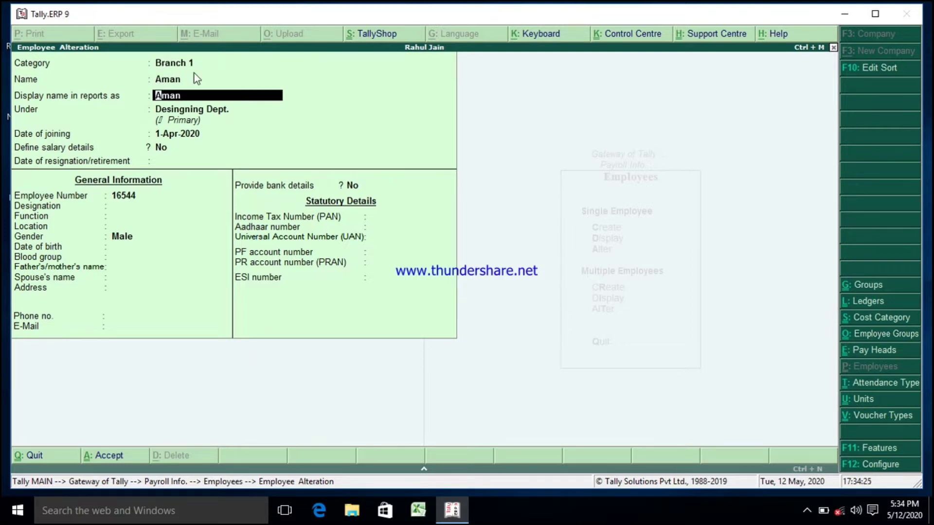
key(Return)
key(Return)
key(Return)
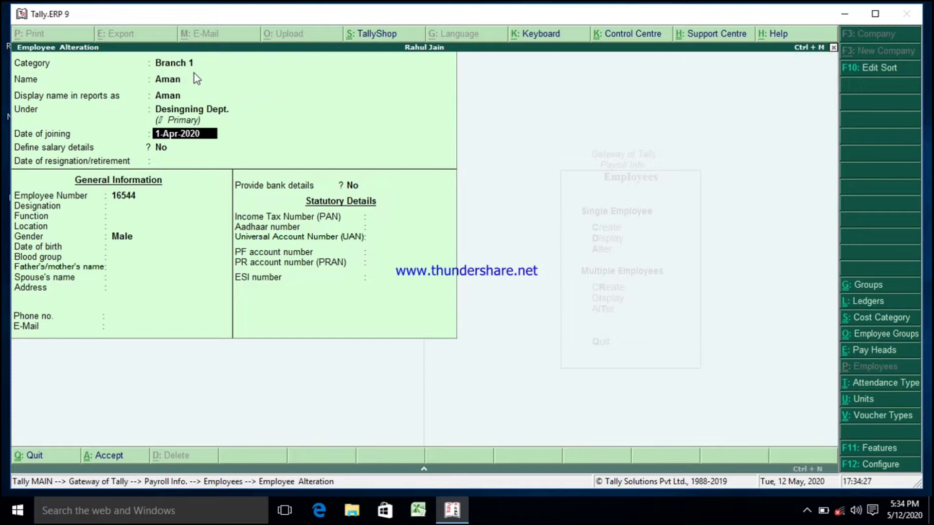
key(Return)
key(Return)
key(Return)
key(Return)
key(Return)
key(Return)
key(Return)
key(Return)
key(Return)
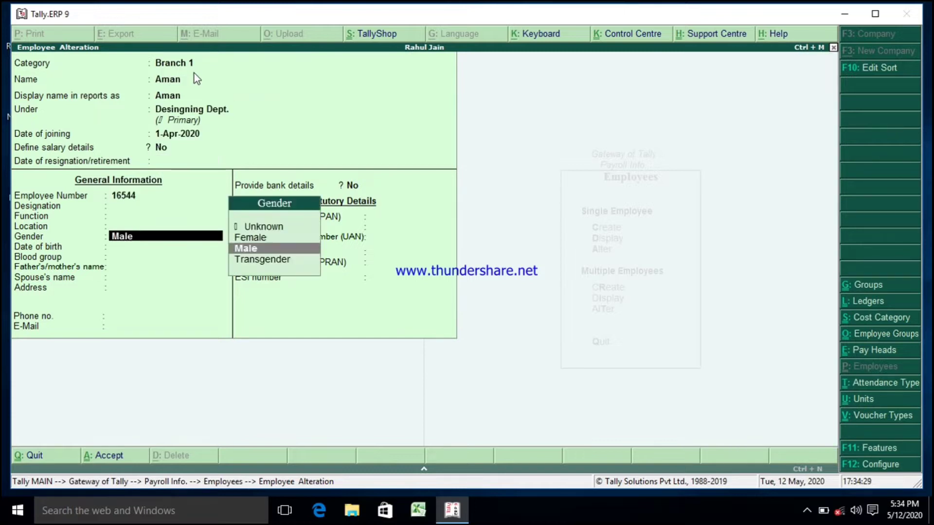
key(Return)
key(Return)
key(Return)
key(Return)
key(Return)
key(Return)
key(Return)
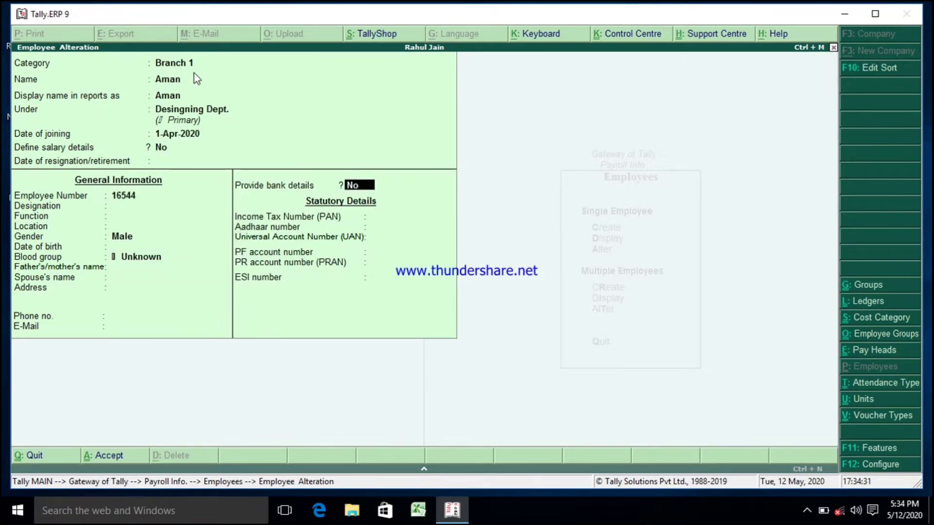
key(Return)
key(Return)
key(Return)
key(Return)
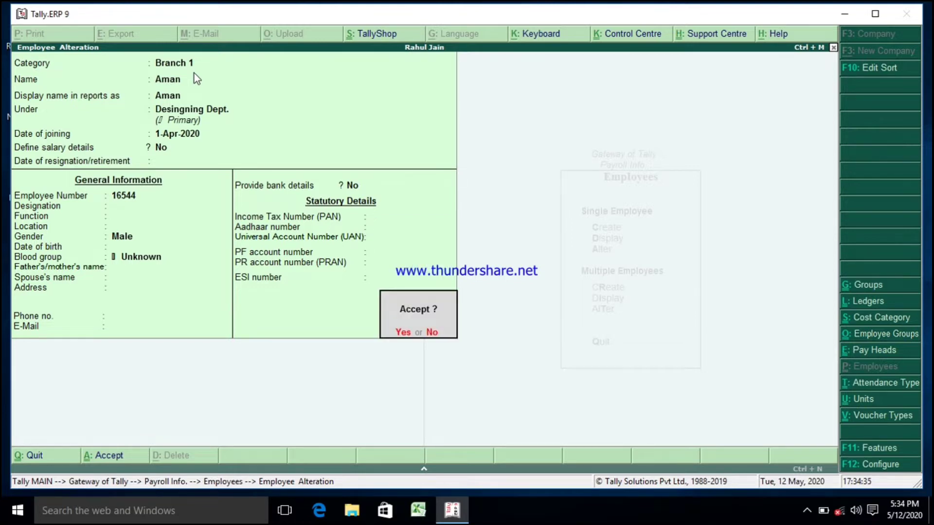
key(Return)
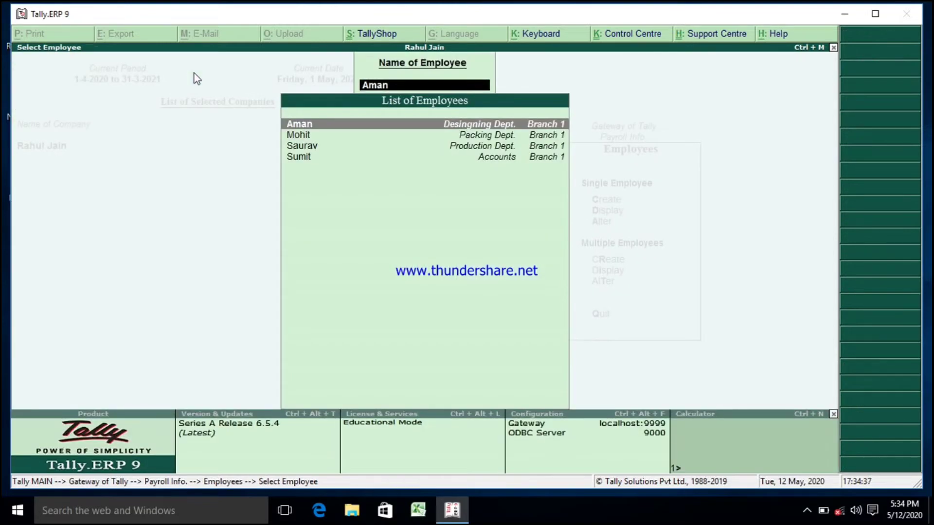
Step: Open the Packing Dept. employee for alteration, keep Define salary details at No, and accept the record
key(Down)
key(Return)
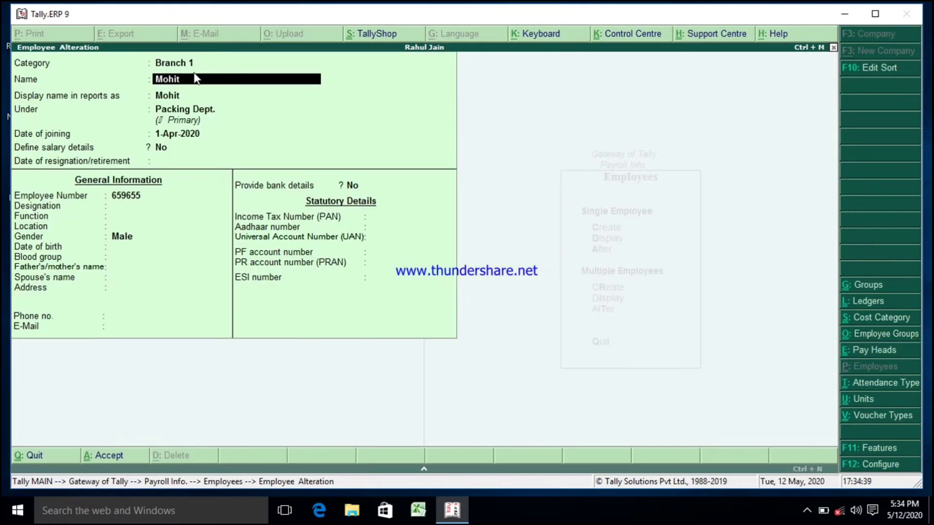
key(Return)
key(Return)
key(Return)
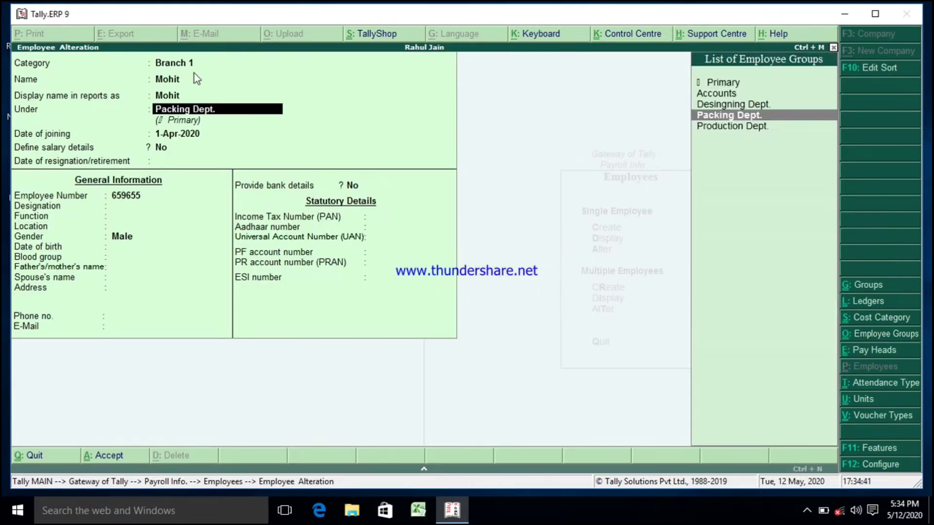
key(Return)
text(n)
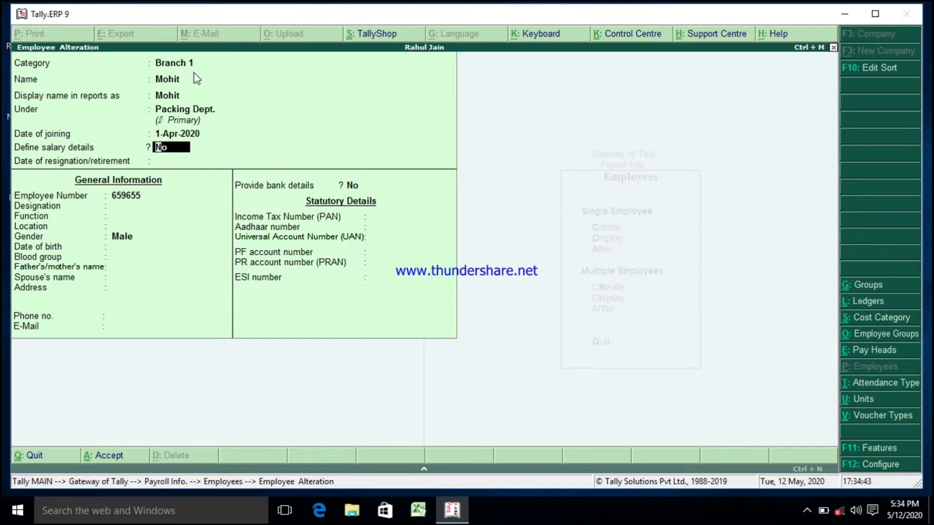
key(Return)
key(Return)
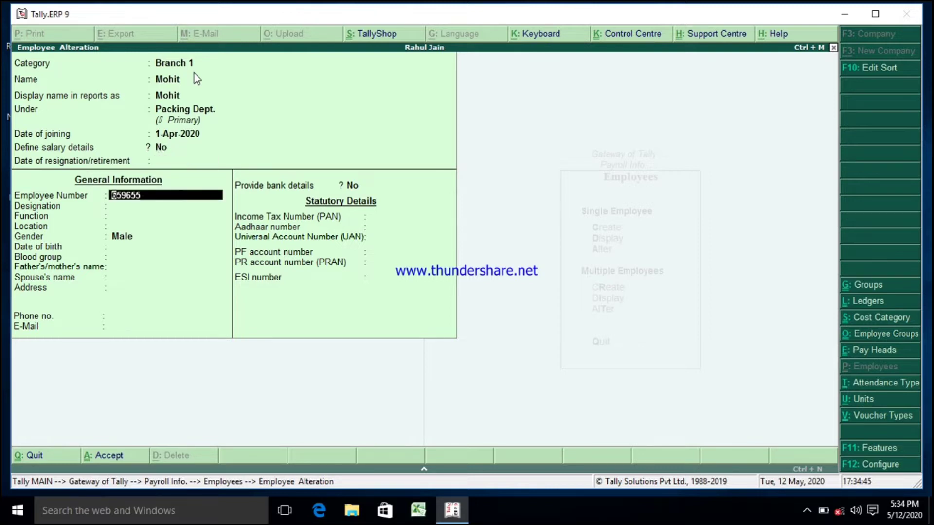
key(Return)
key(Return)
key(Return)
key(Return)
key(Return)
key(Return)
key(Return)
key(Return)
key(Return)
key(Return)
key(Return)
key(Return)
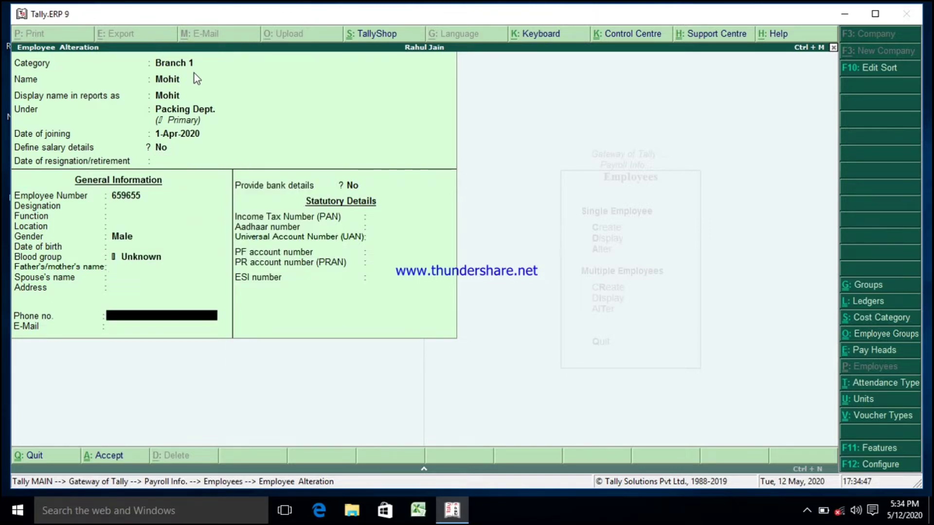
key(Return)
key(Return)
key(Return)
key(Return)
key(Return)
key(Return)
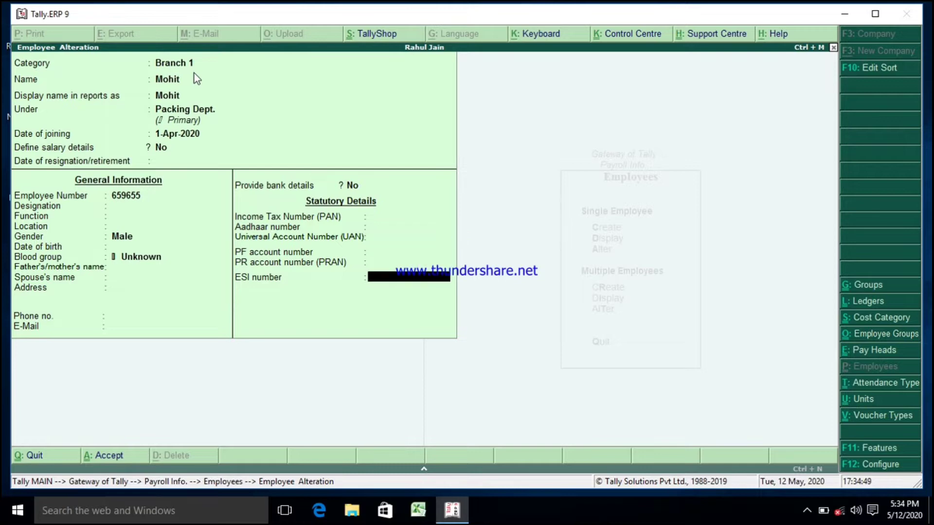
key(Return)
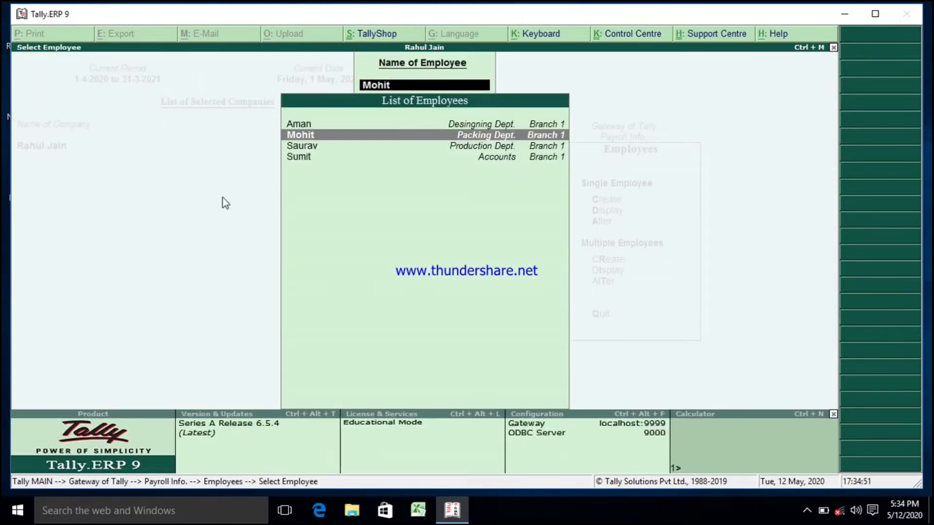
Step: Leave employee alteration and open the Attendance/Production Types menu from Payroll Info
key(Escape)
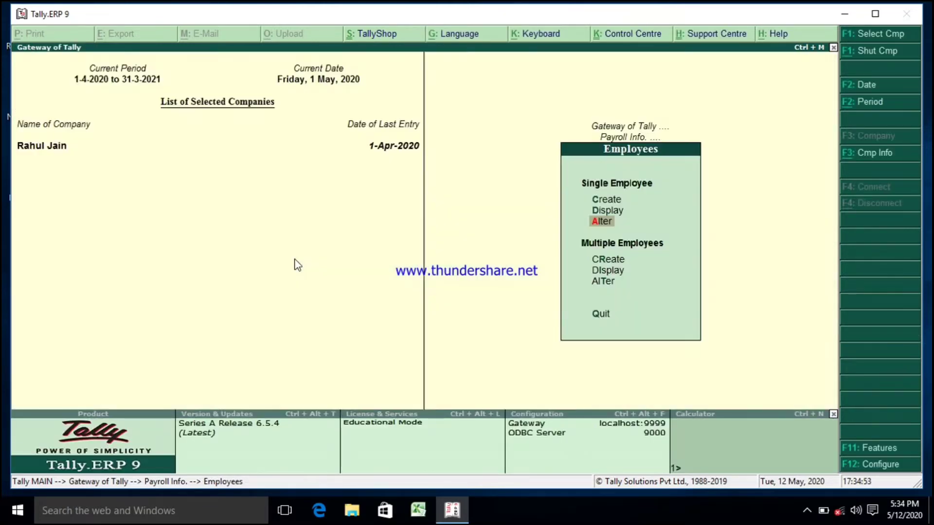
key(Escape)
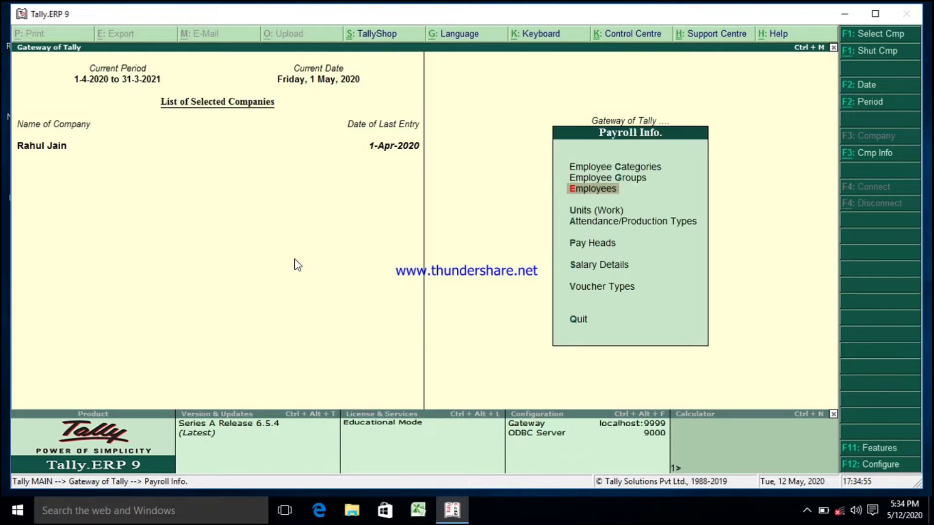
key(Down)
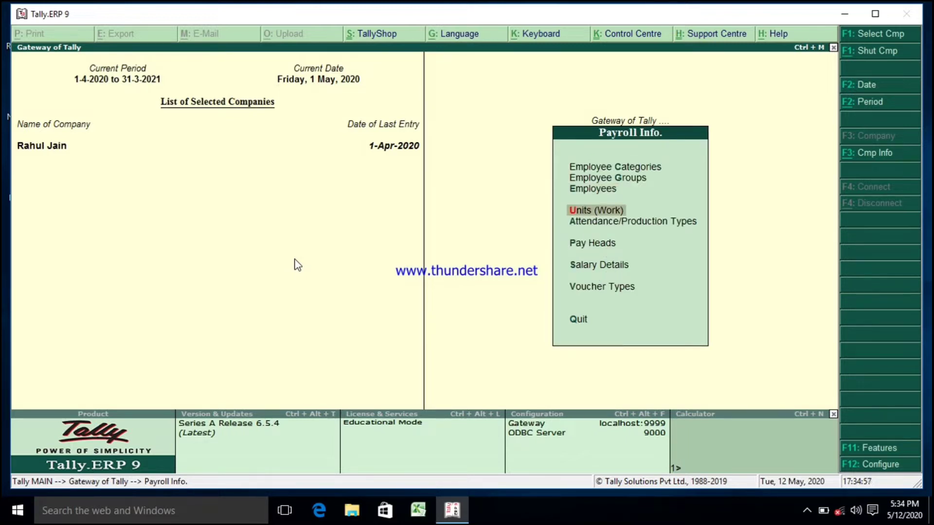
key(Down)
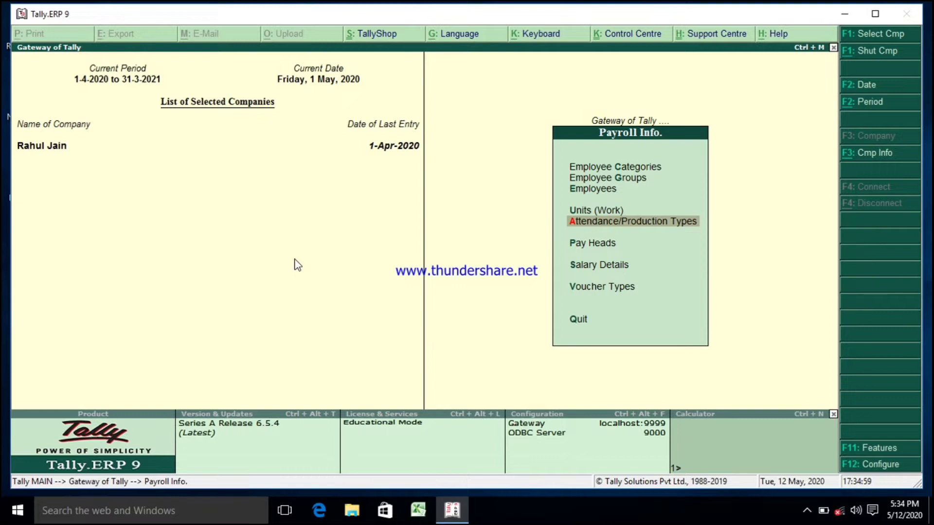
key(Return)
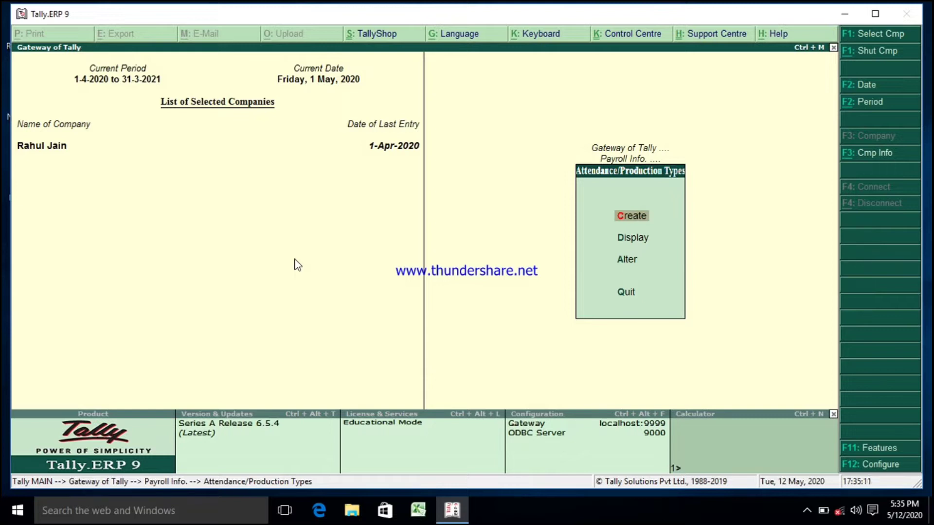
Step: Open the Absent attendance type for alteration, step through its fields and accept it unchanged
key(Down)
key(Down)
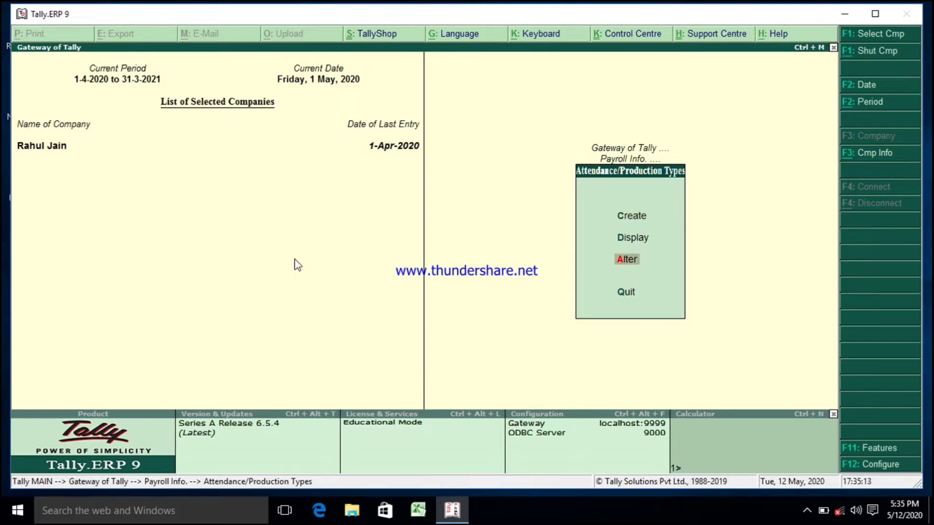
key(Return)
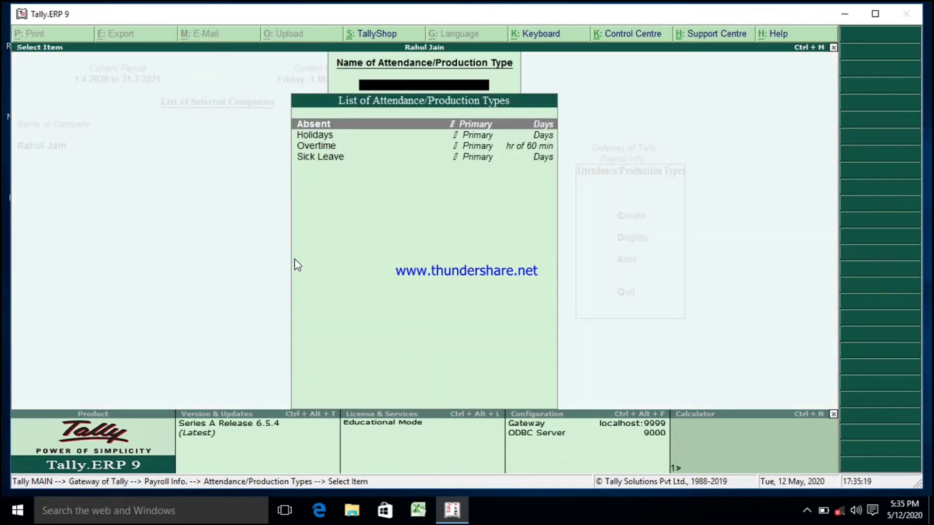
key(Return)
key(Return)
key(Return)
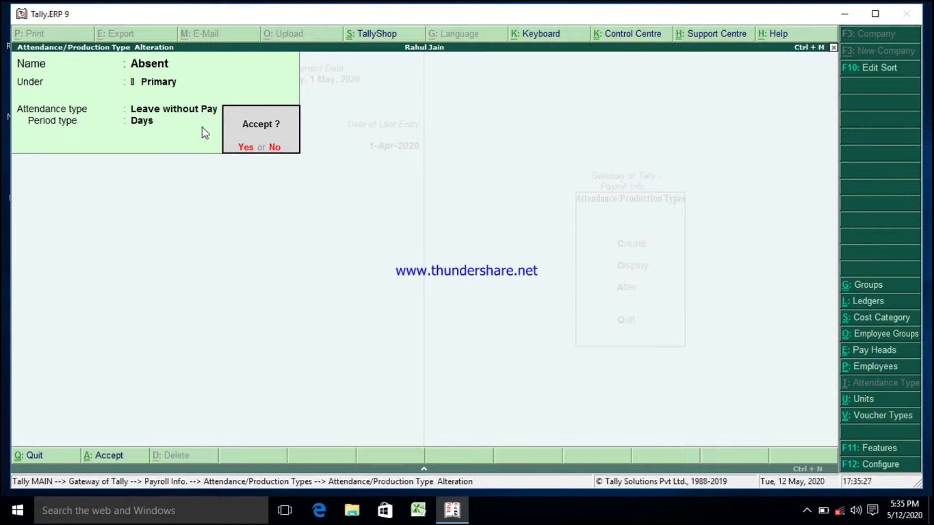
key(Return)
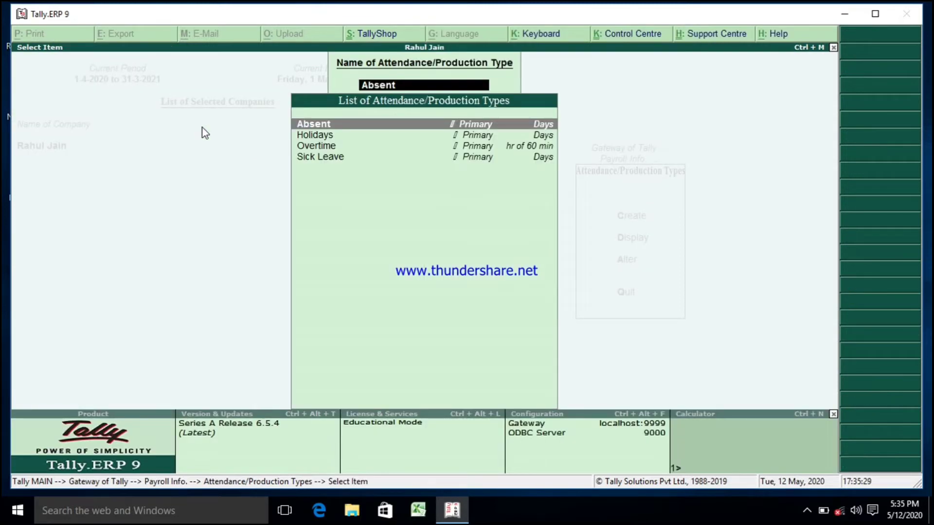
Step: Open the Holidays attendance type, step through its fields and accept it unchanged
key(Down)
key(Return)
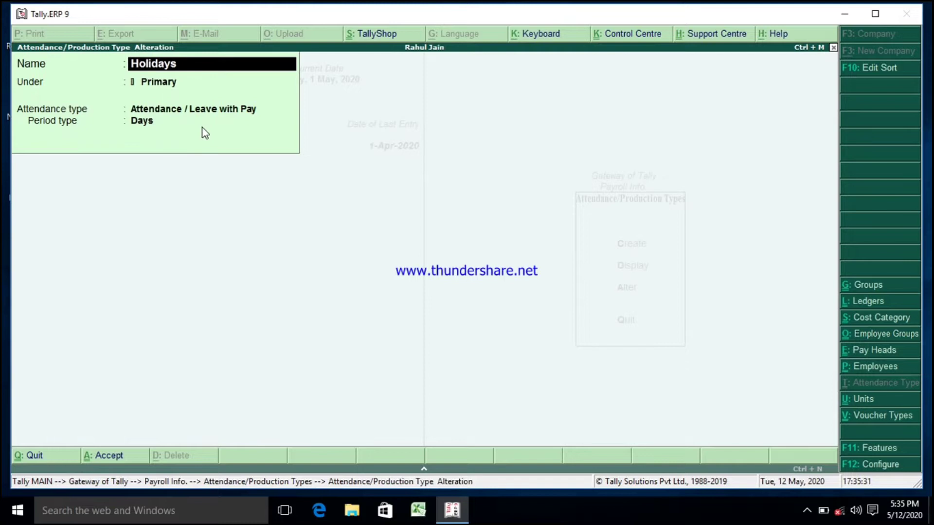
key(Return)
key(Return)
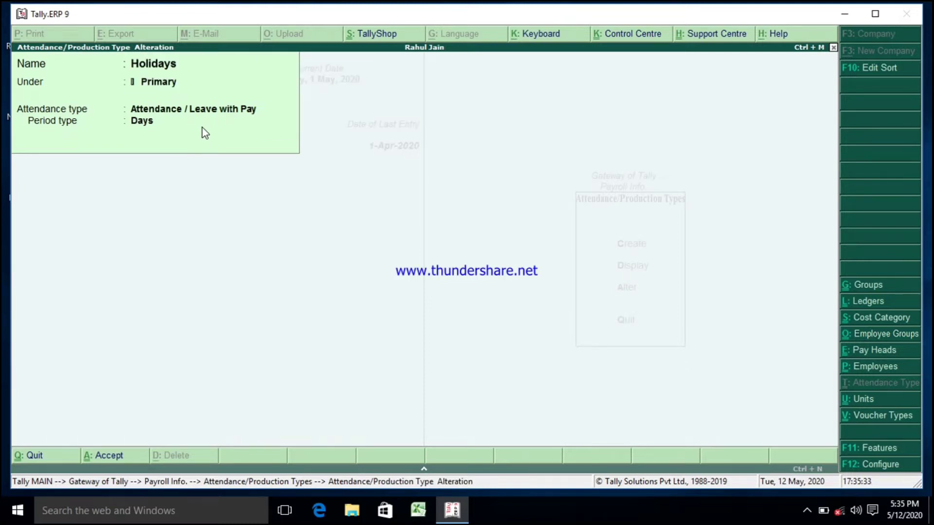
key(Return)
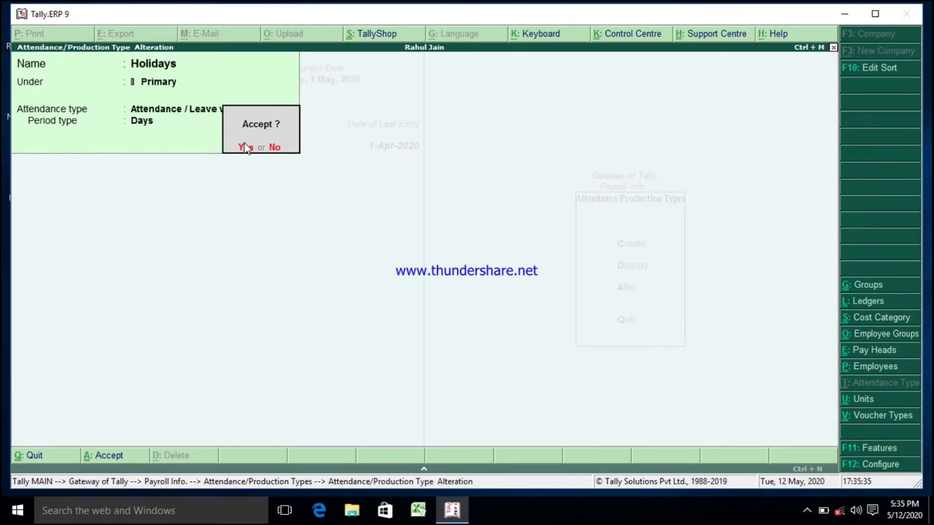
click(271, 148)
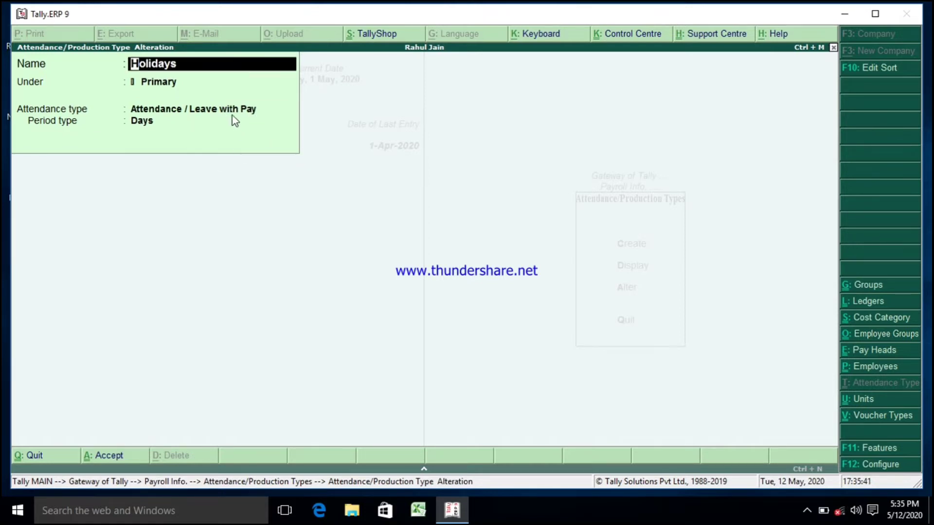
key(Return)
key(Return)
key(Return)
key(Return)
Step: Open the Overtime production type, step through its fields and accept it unchanged
key(Return)
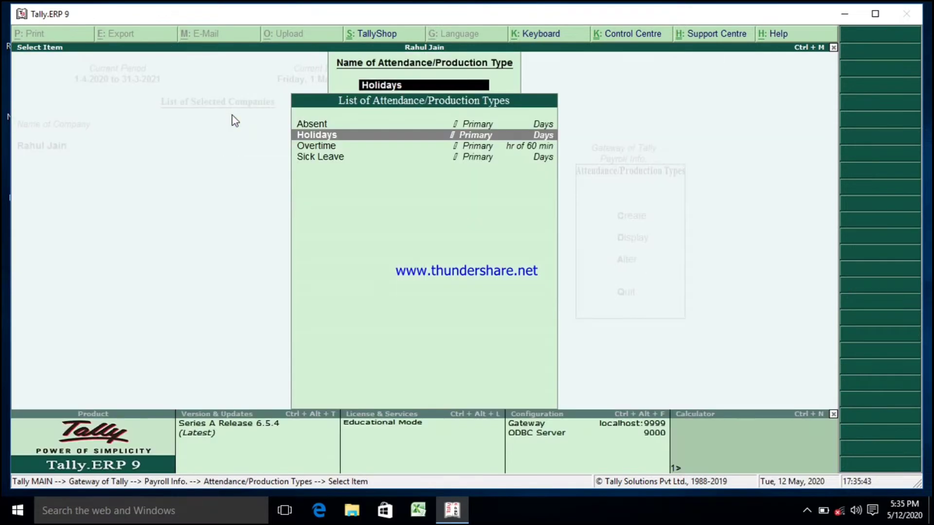
key(Down)
key(Return)
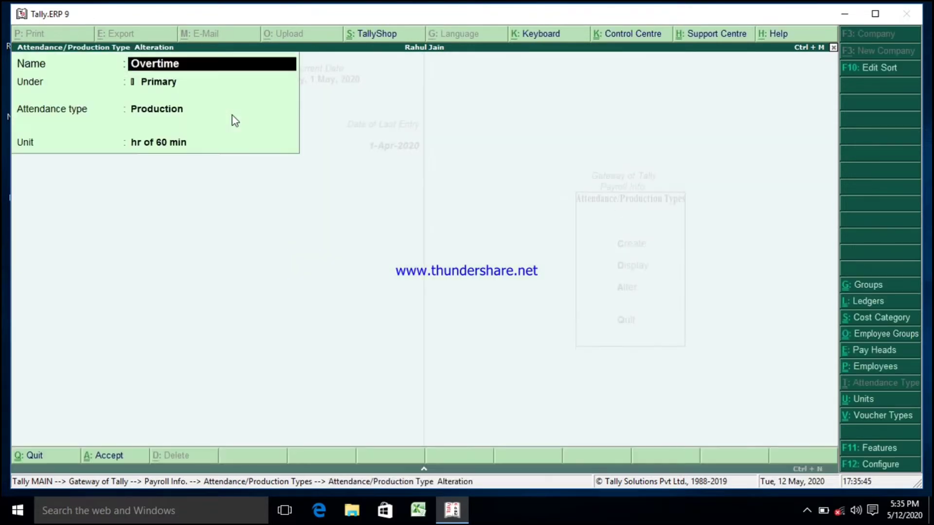
key(Return)
key(Return)
key(Return)
key(Return)
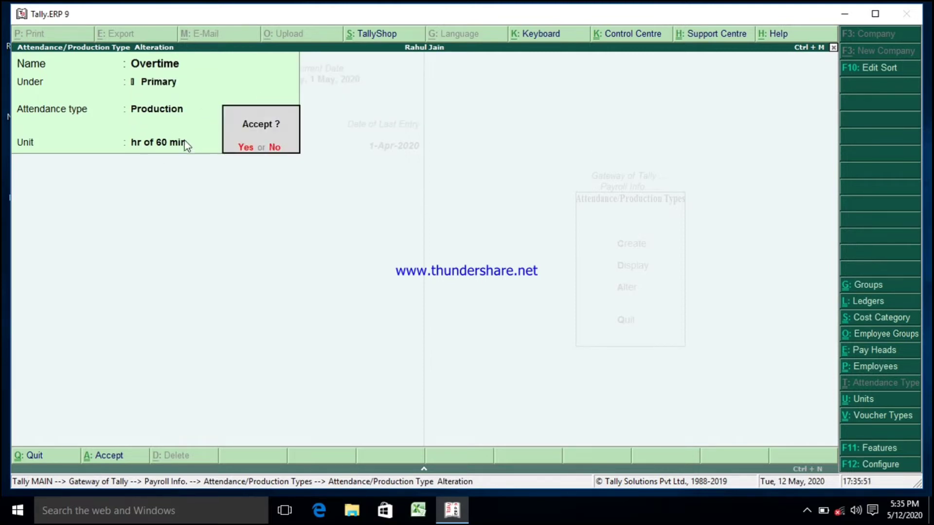
key(Return)
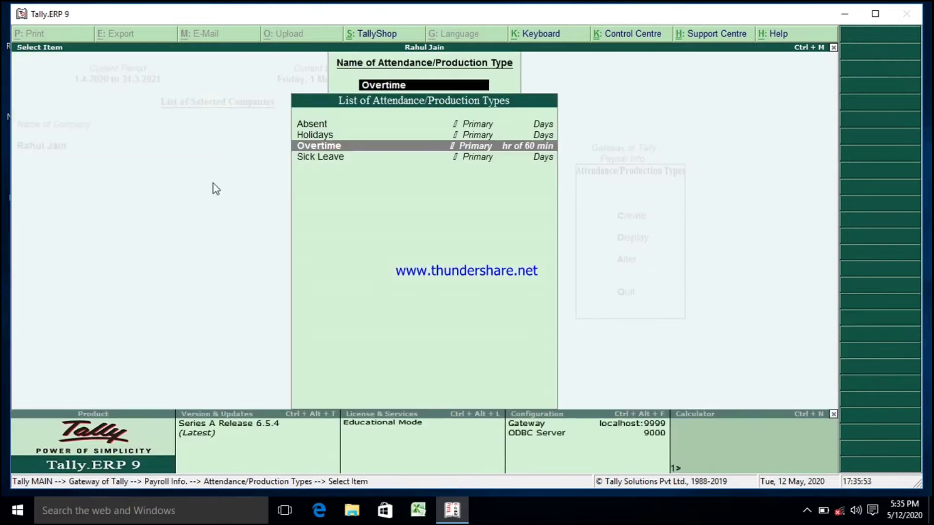
Step: Open the Sick Leave attendance type, step through its fields and accept it unchanged
key(Down)
key(Return)
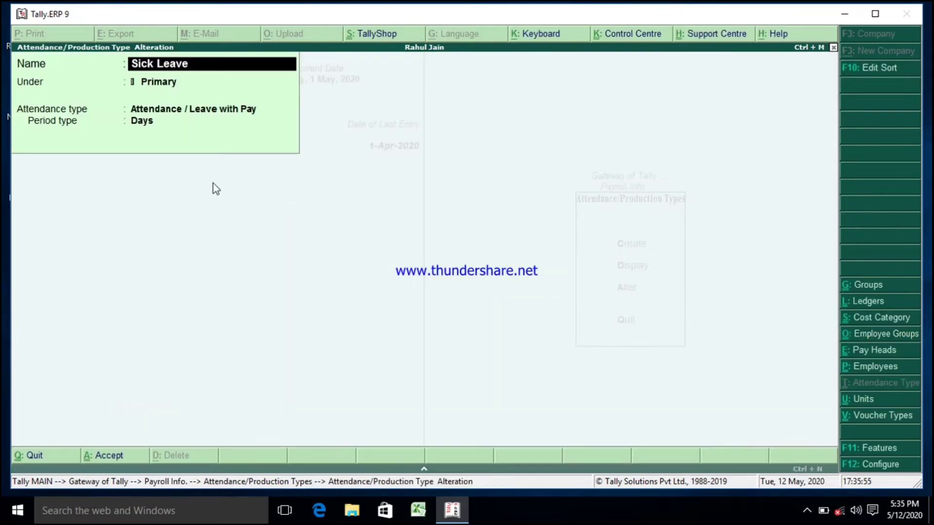
key(Return)
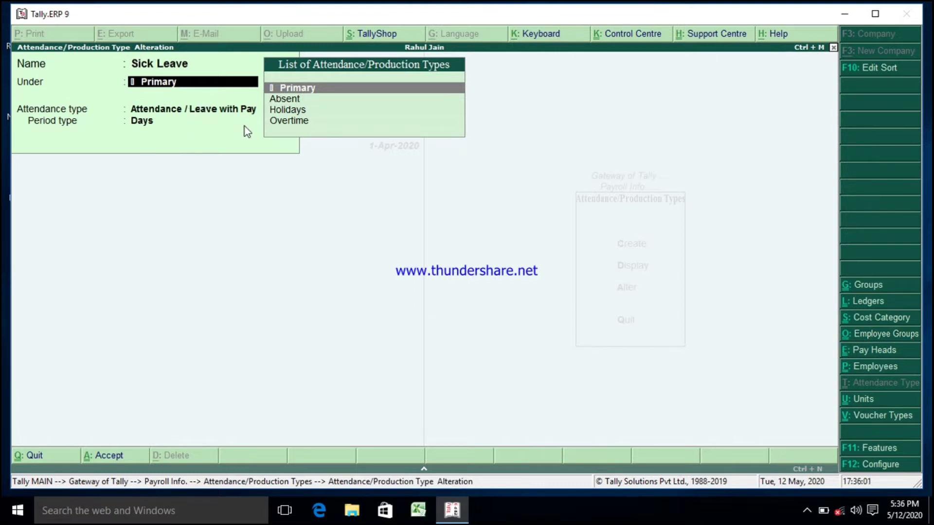
key(Return)
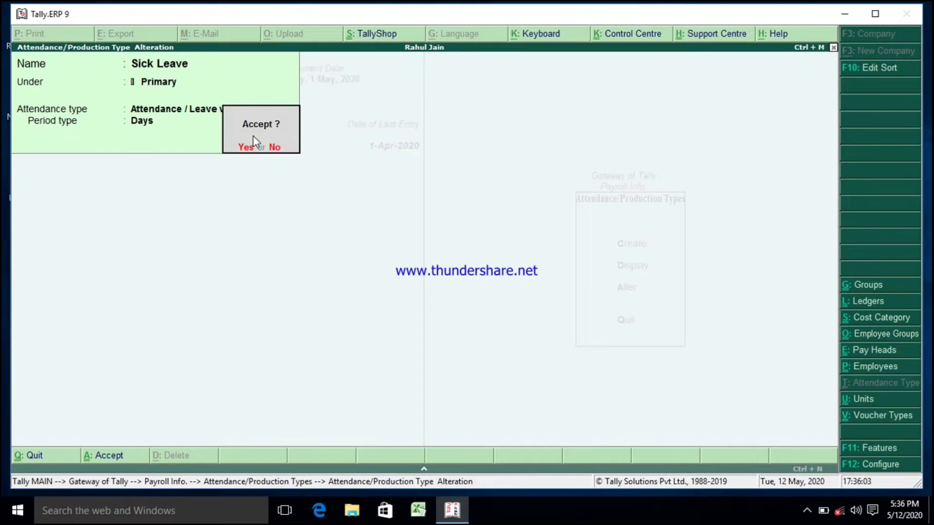
key(Return)
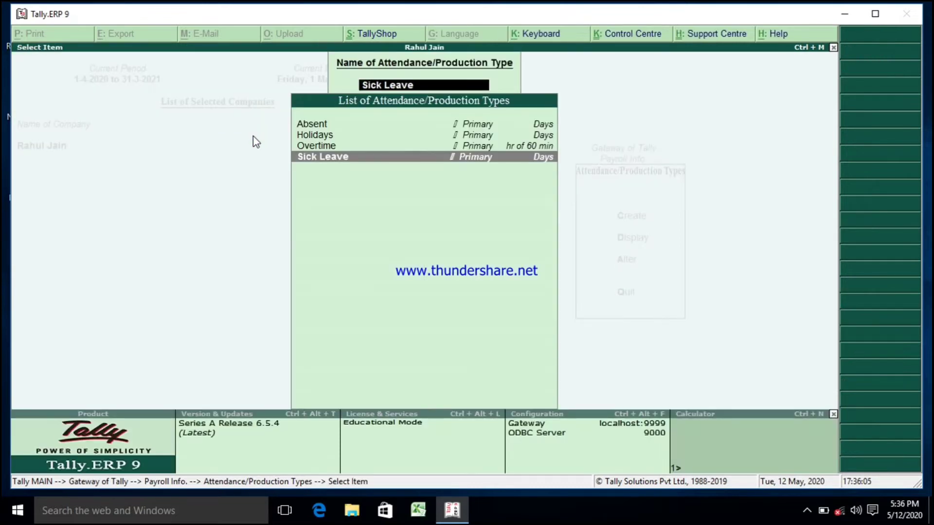
Step: Leave attendance types and open the Basic Salary pay head for alteration from Pay Heads
key(Escape)
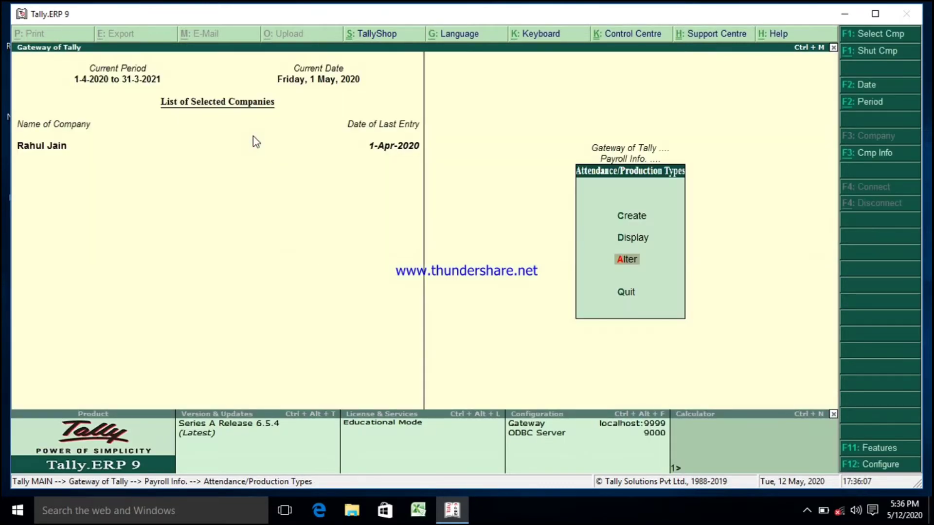
key(Escape)
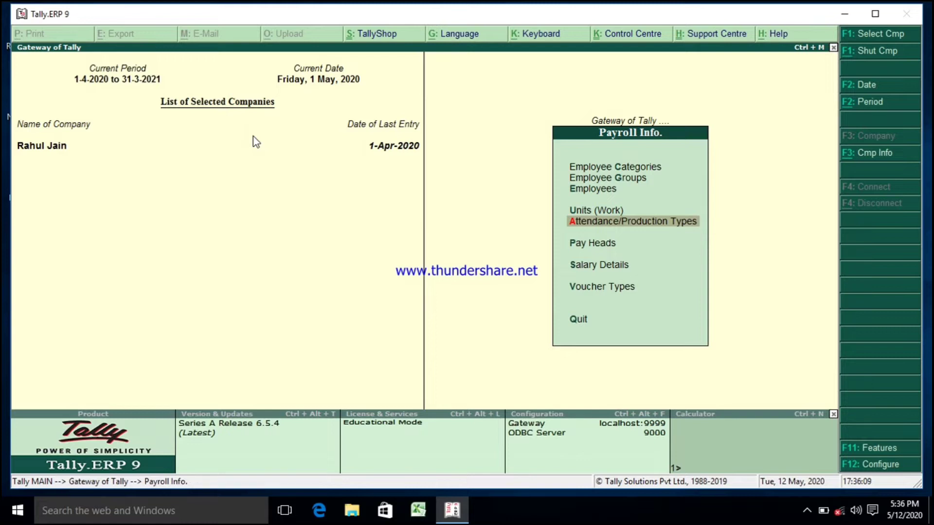
key(Down)
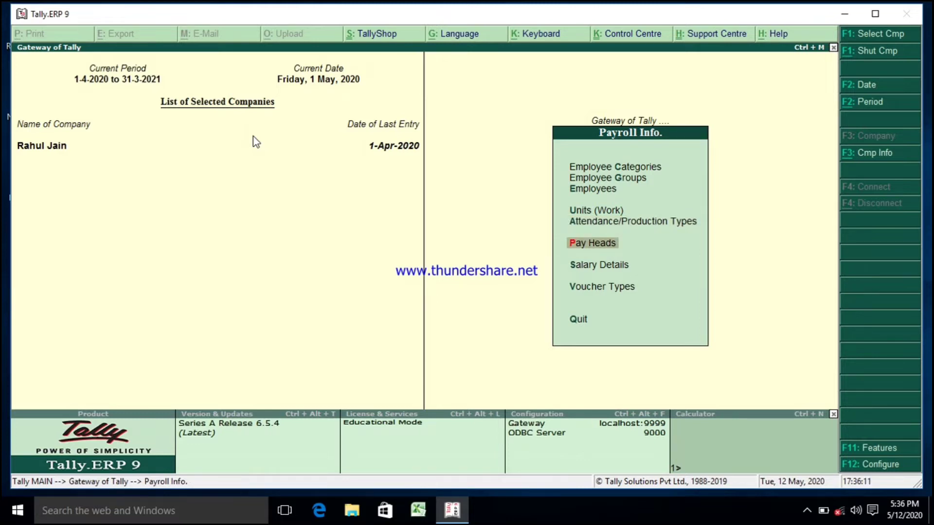
key(Return)
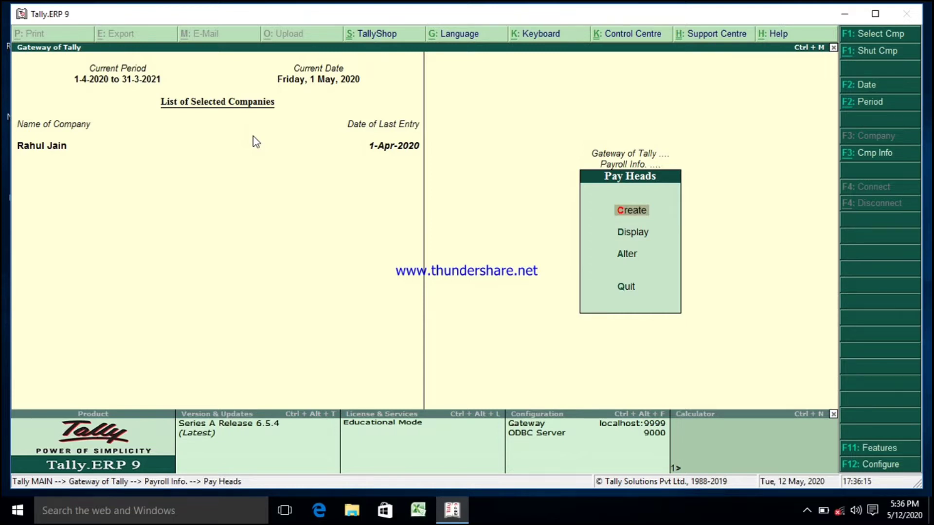
key(Down)
key(Down)
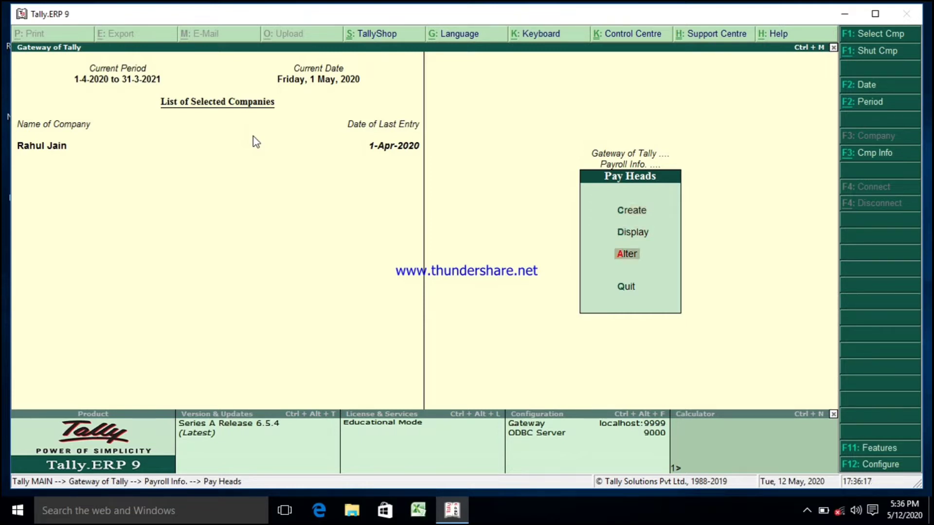
key(Return)
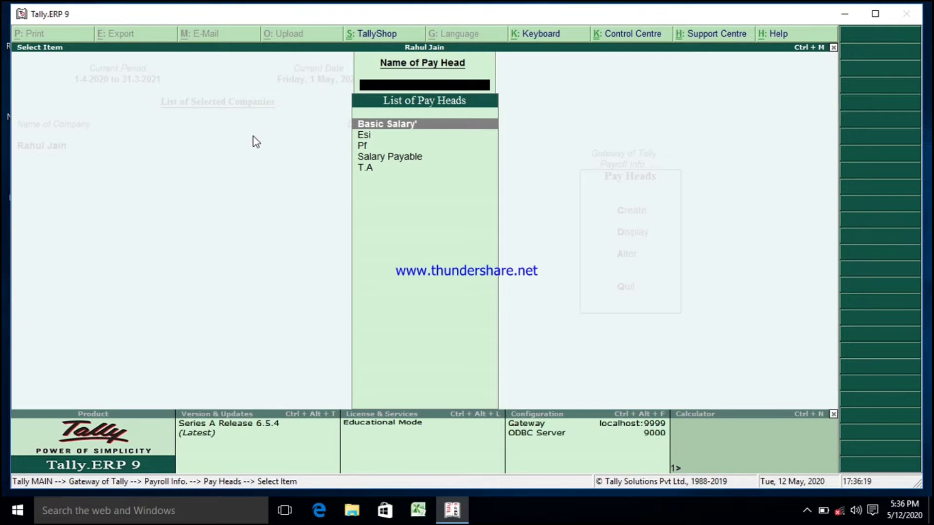
key(Return)
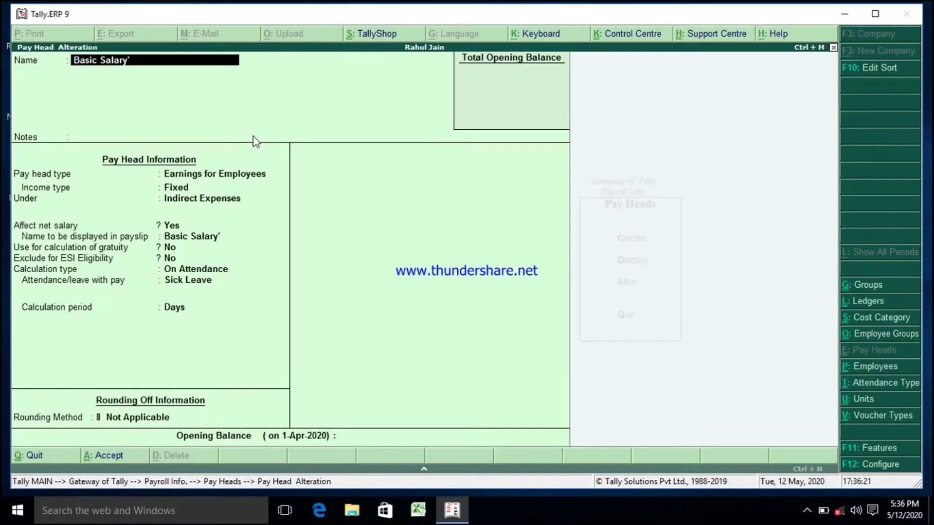
Step: Step through Basic Salary's pay head type, income type, group and net salary options, keeping Earnings for Employees and Fixed
key(Return)
key(Return)
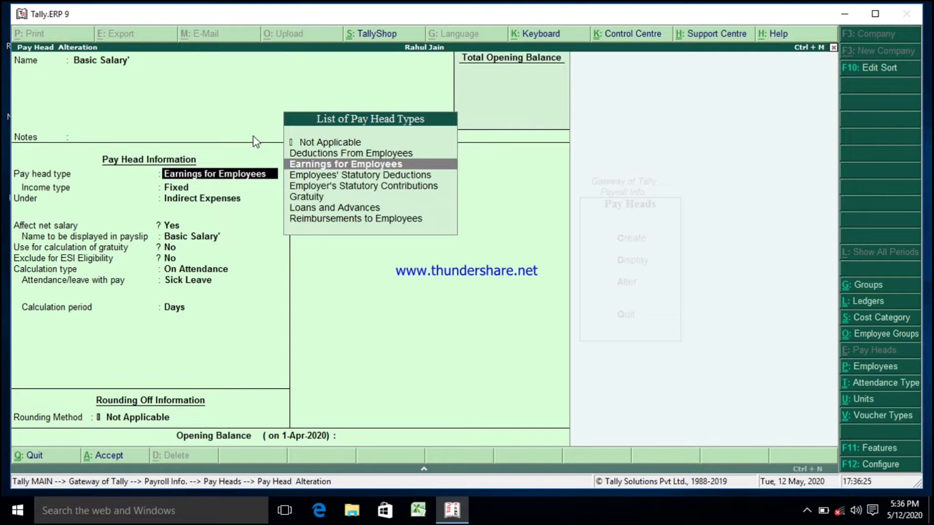
key(Down)
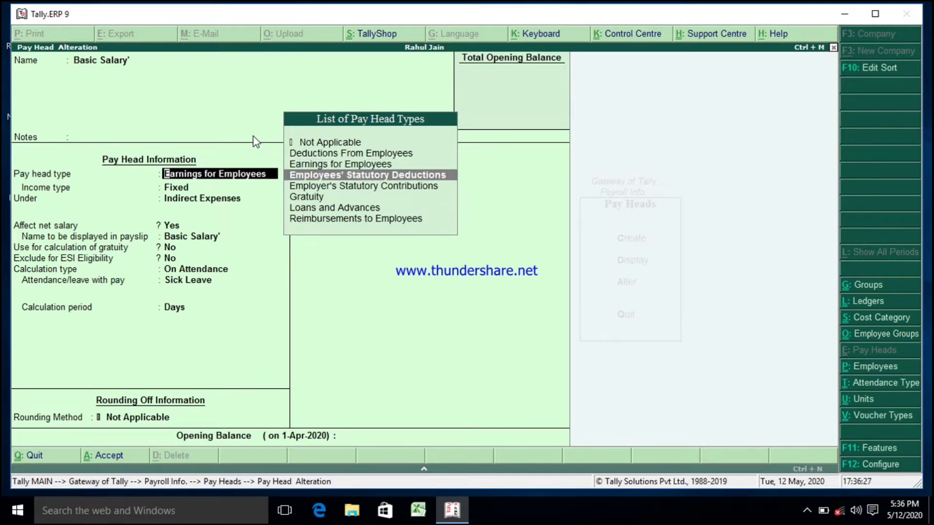
key(Up)
key(Return)
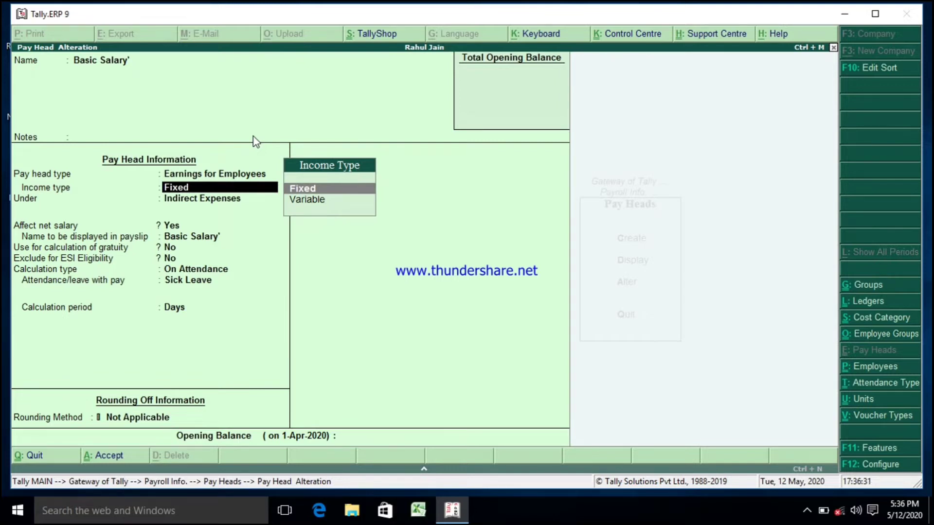
key(Return)
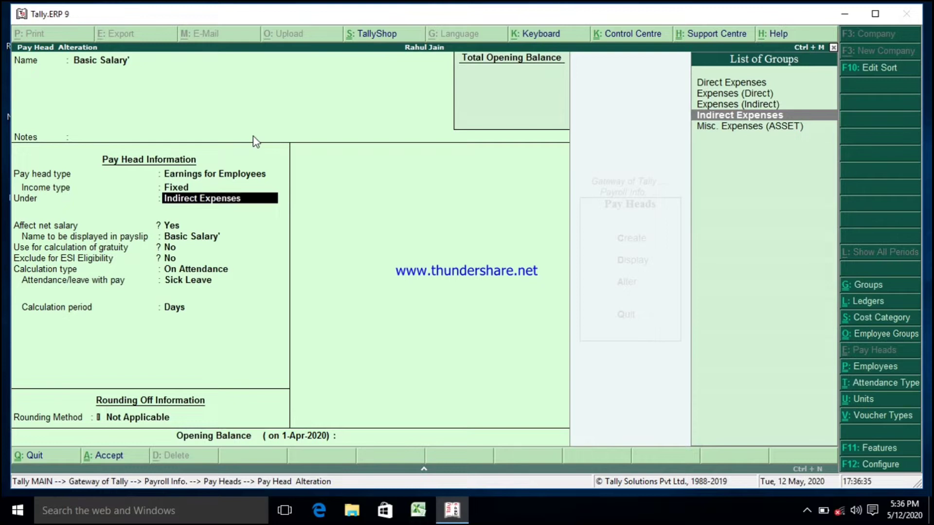
key(Return)
key(Return)
key(Return)
key(Return)
key(Return)
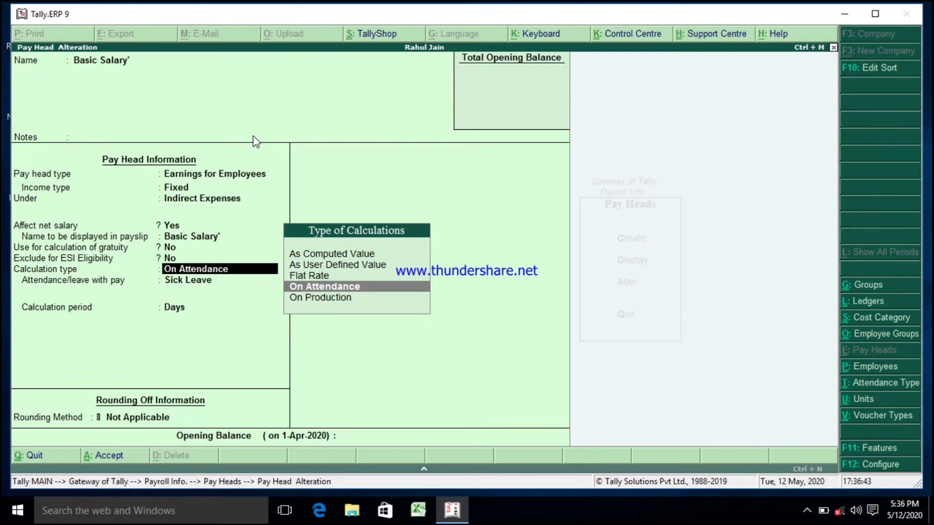
Step: Keep calculation type On Attendance, leave type Sick Leave and period Days, then accept the Basic Salary pay head
key(Return)
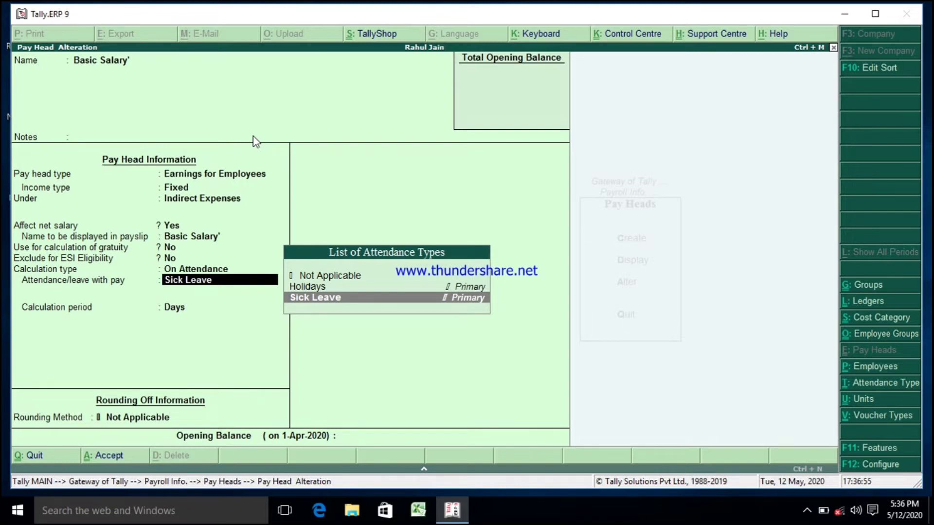
key(Return)
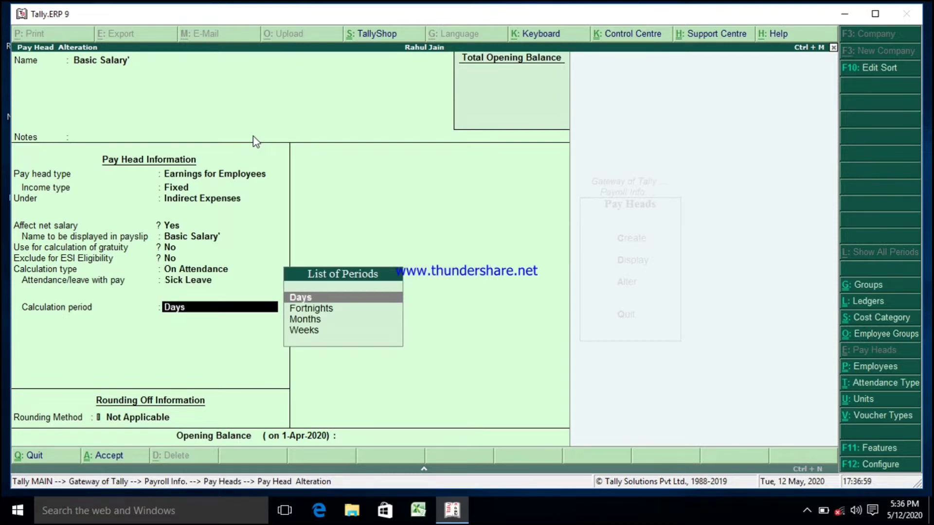
key(Return)
key(Return)
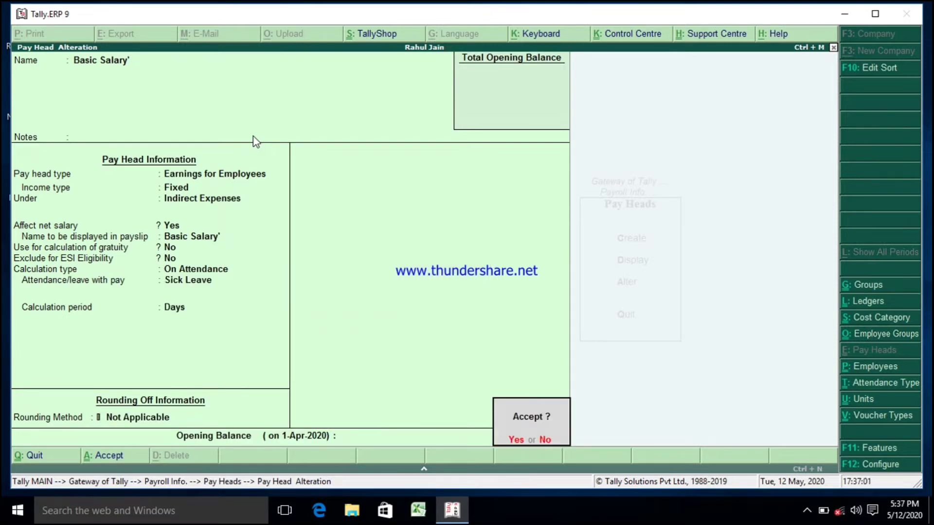
key(Return)
Step: Open the Esi pay head for alteration and keep its type Deductions From Employees under Current Liabilities
key(Down)
key(Return)
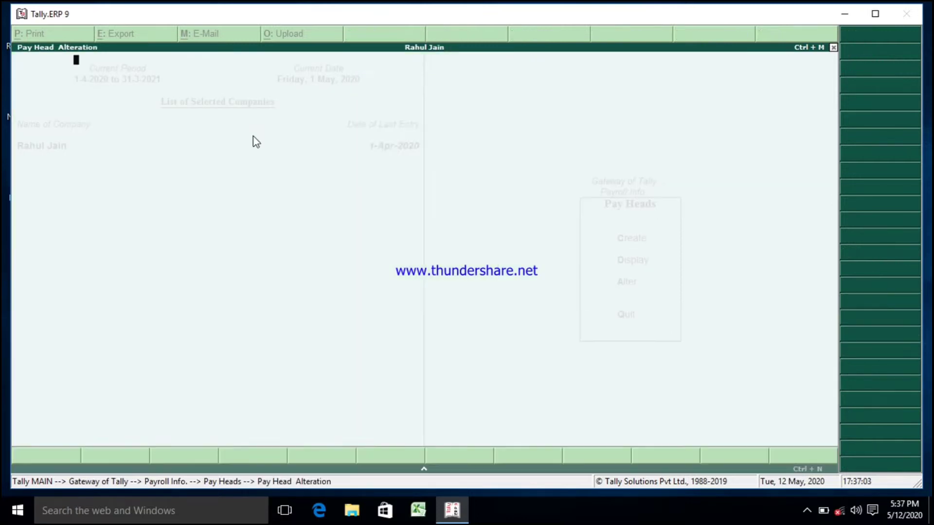
key(Return)
key(Return)
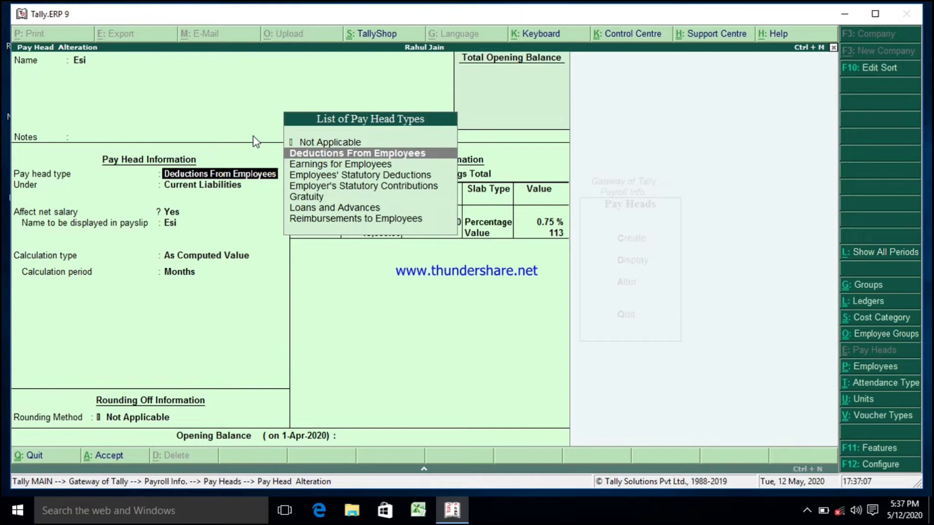
key(Return)
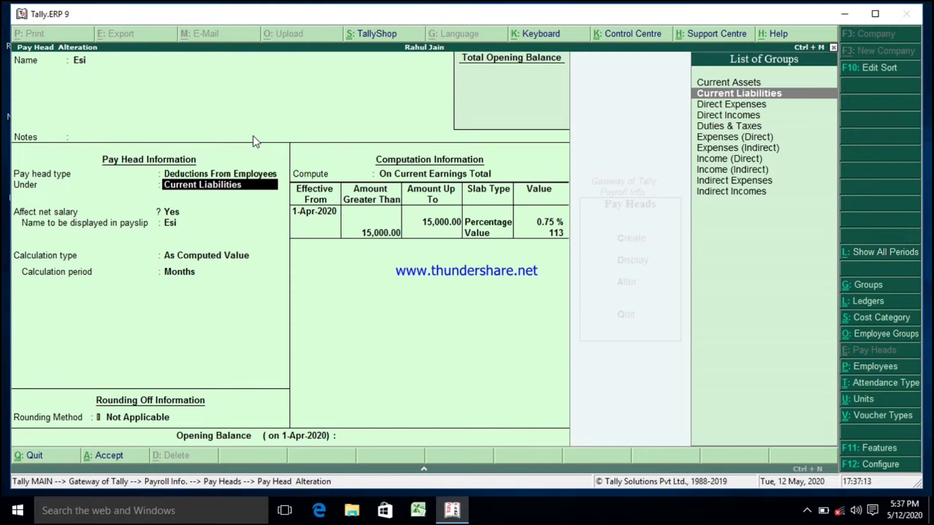
key(Return)
key(Return)
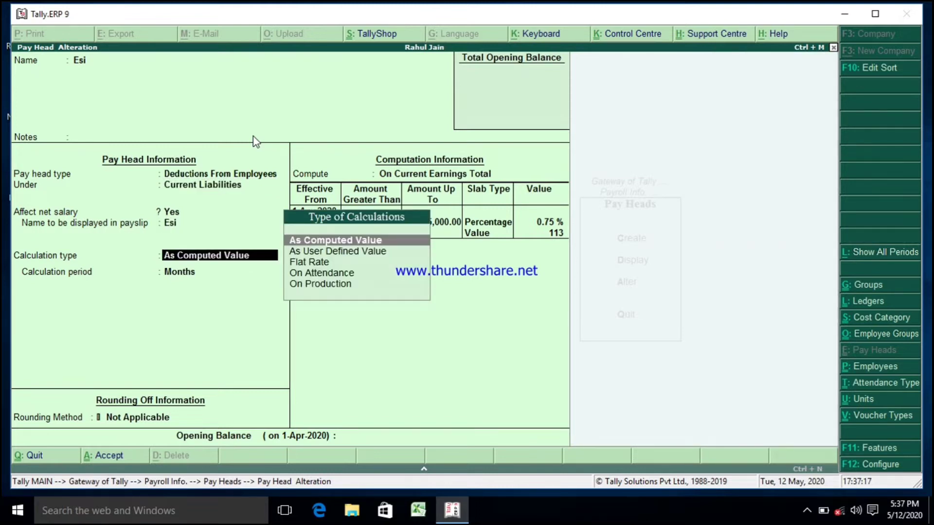
Step: Keep Esi's calculation type As Computed Value, rounding Not Applicable and computation On Current Earnings Total
key(Return)
key(Return)
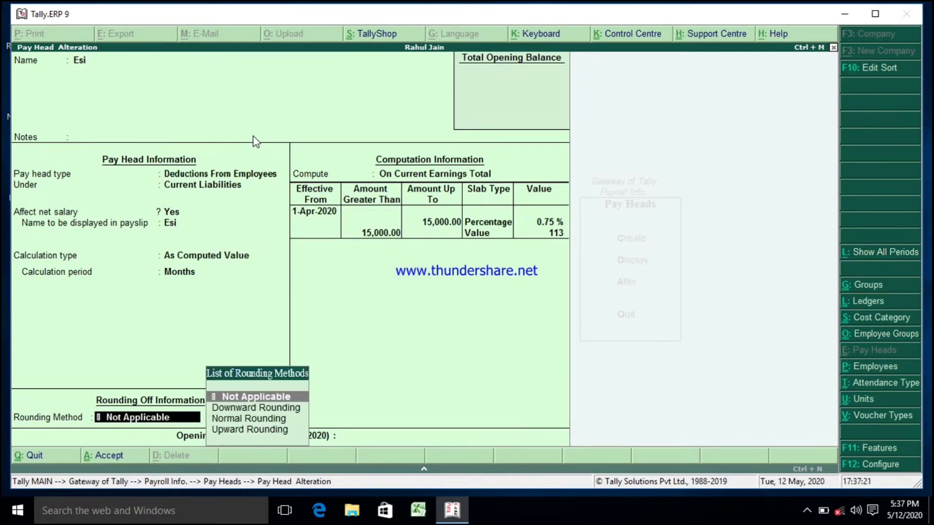
key(Return)
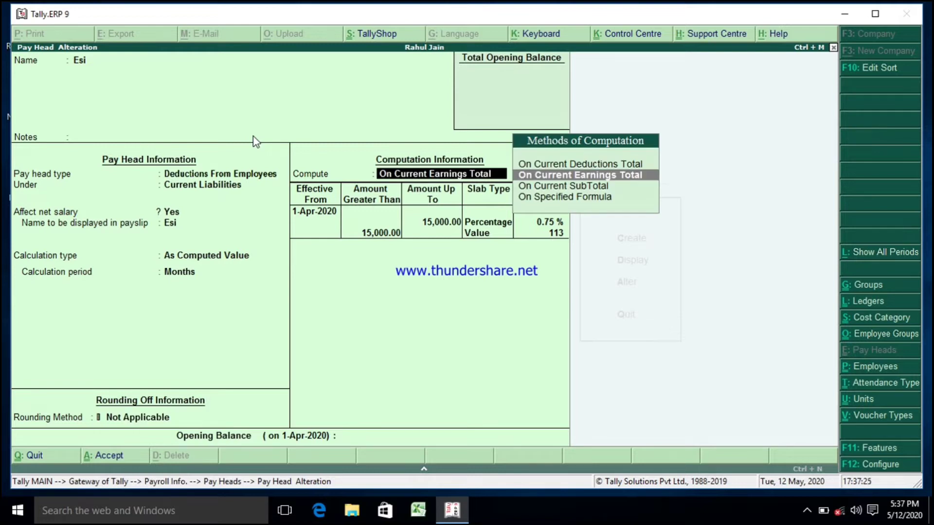
key(Return)
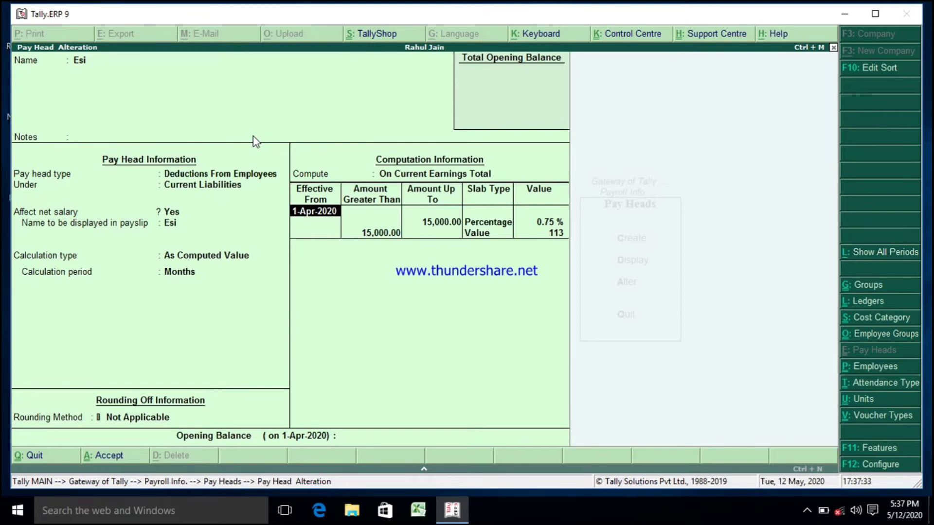
Step: Step through the Esi slab rows, re-enter the Value slab amount as 113, and accept the pay head
key(Return)
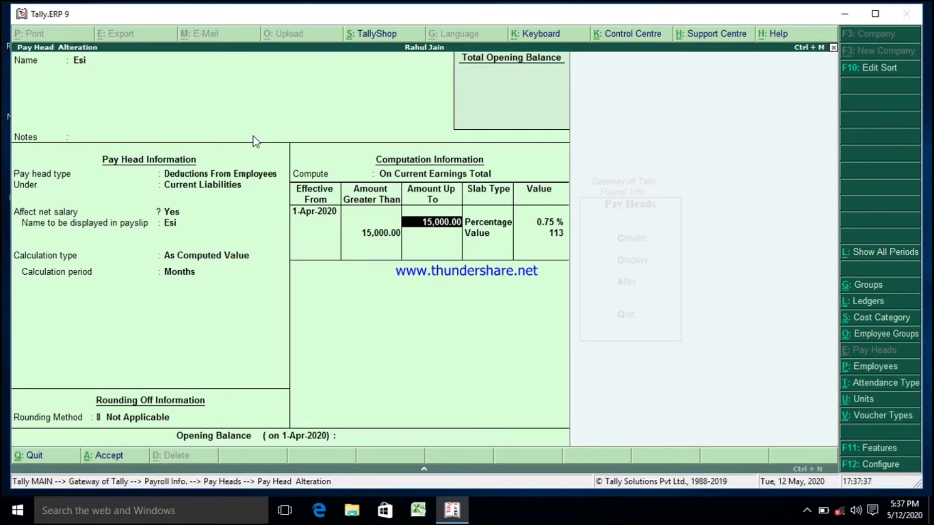
key(Return)
key(Return)
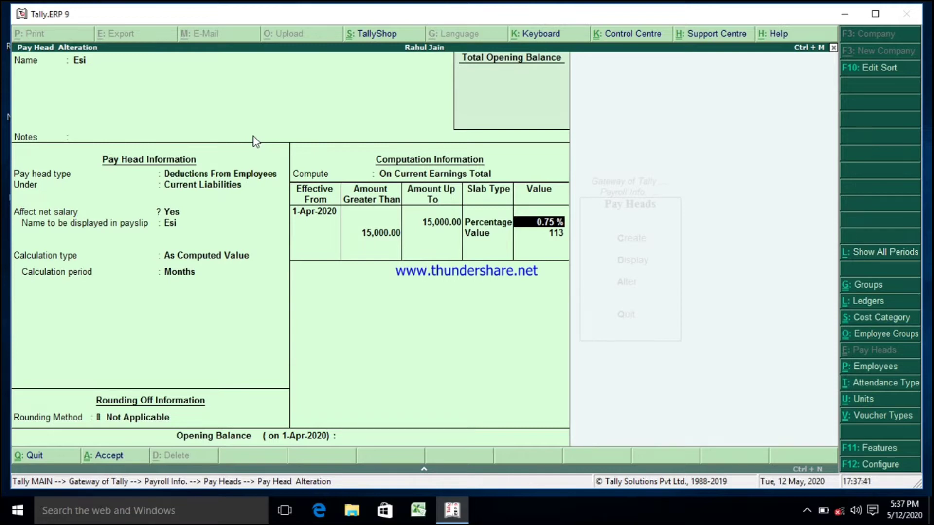
key(Return)
key(Return)
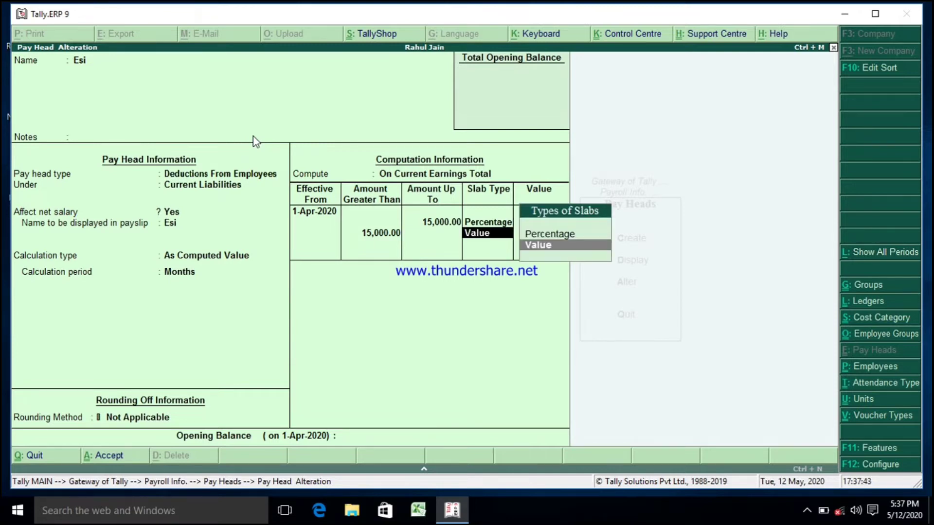
key(Return)
text(113)
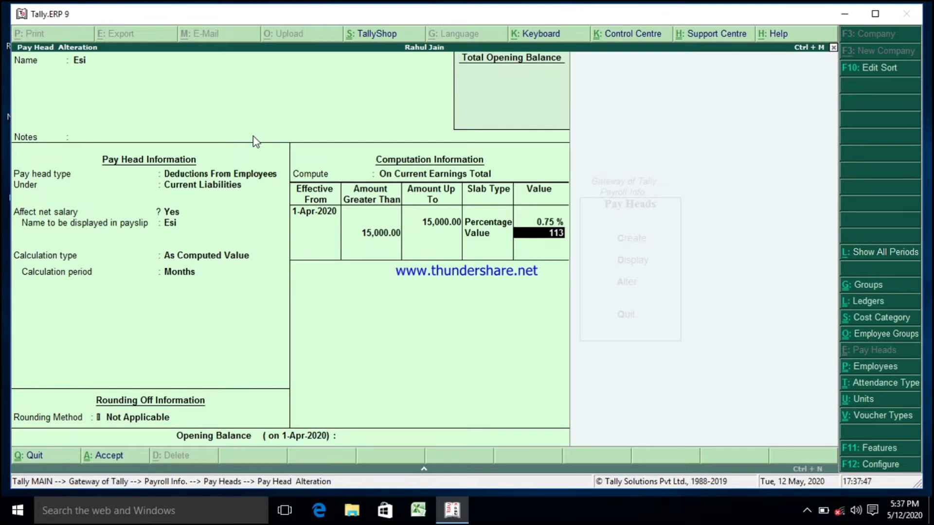
key(Return)
key(Return)
key(Return)
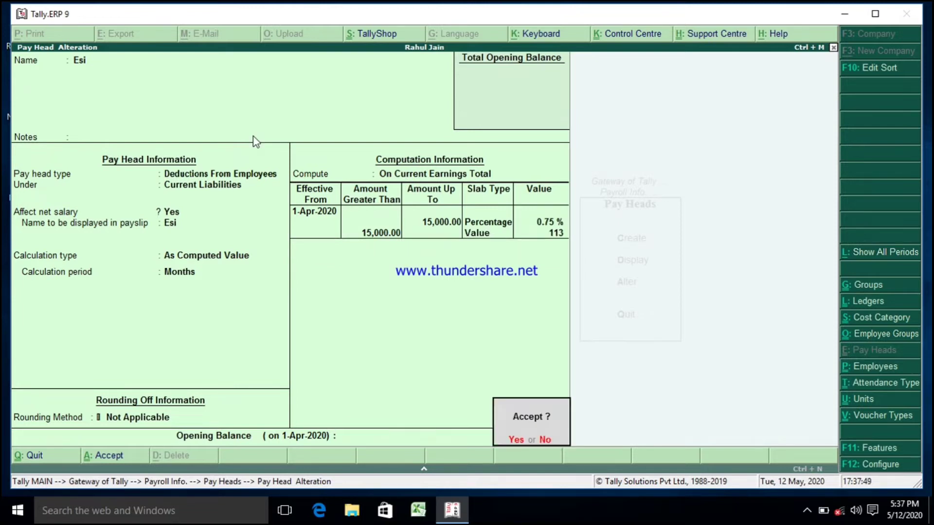
Step: Open the Pf pay head and keep its type Deductions From Employees under Current Liabilities
key(Return)
key(Down)
key(Return)
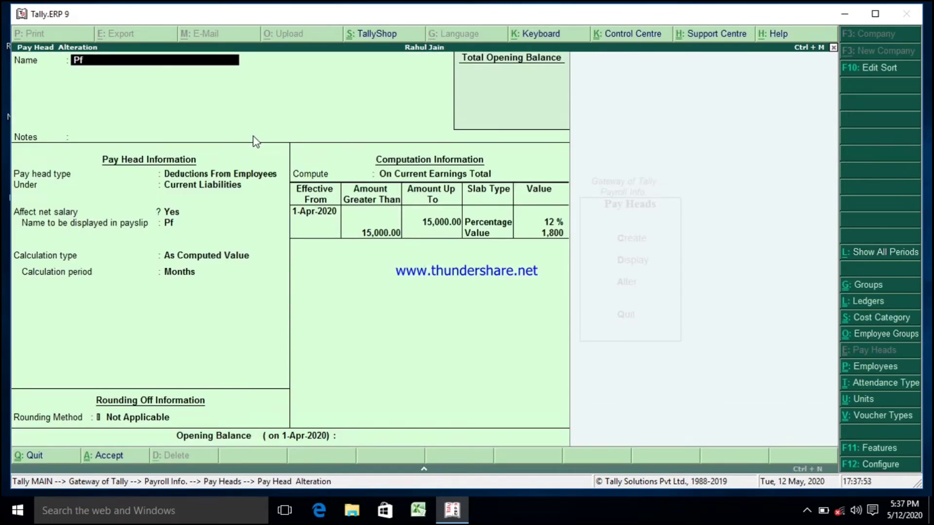
key(Return)
key(Return)
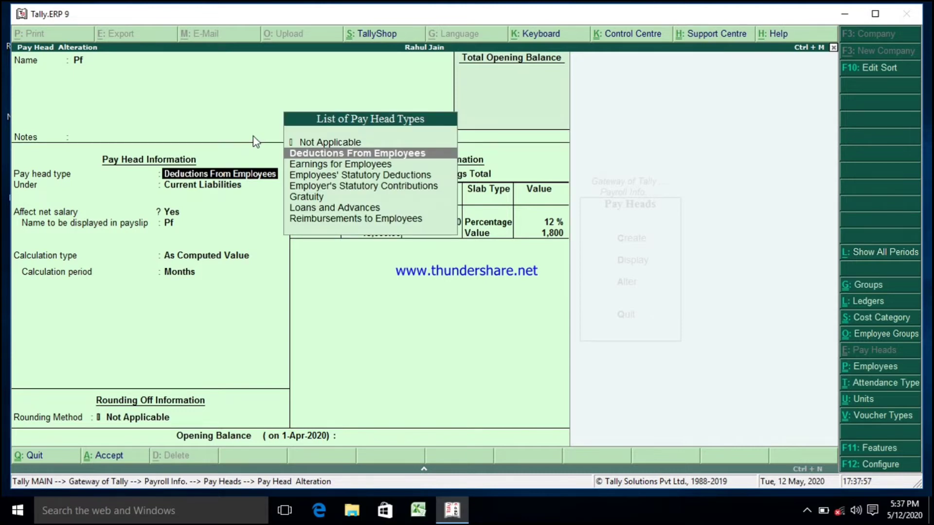
key(Return)
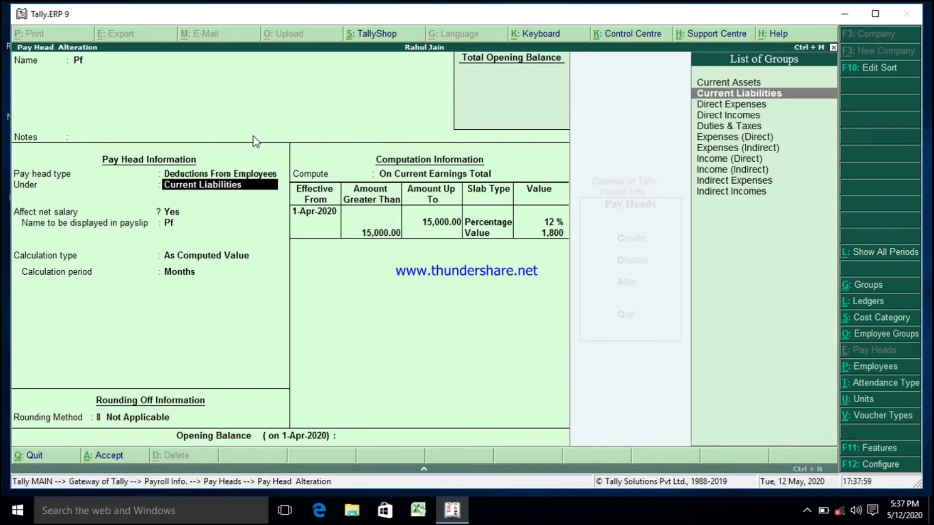
key(Return)
key(Return)
key(Return)
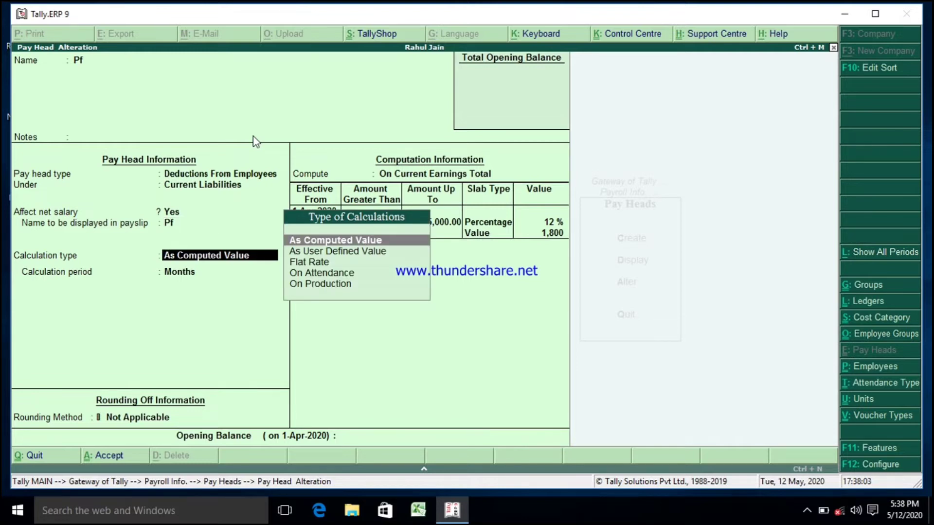
Step: Keep Pf's calculation type As Computed Value, computed On Current Earnings Total
key(Return)
key(Return)
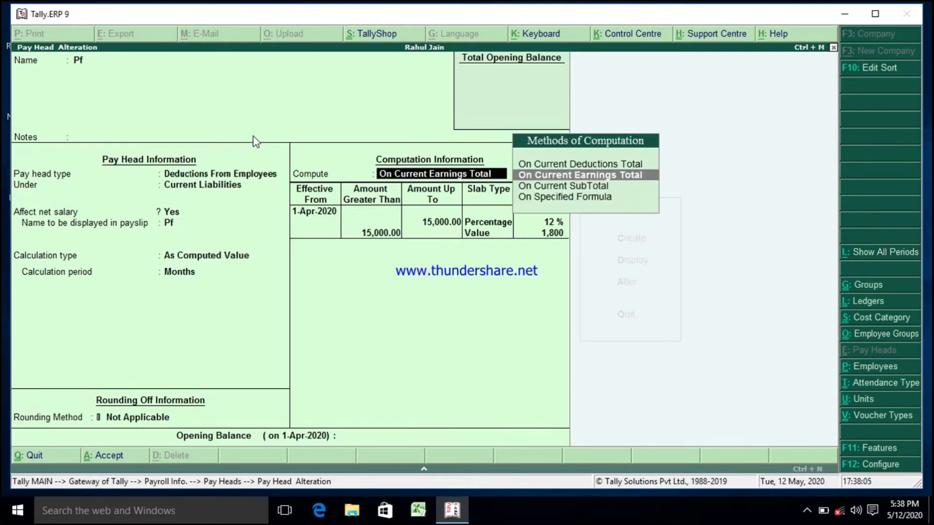
key(Return)
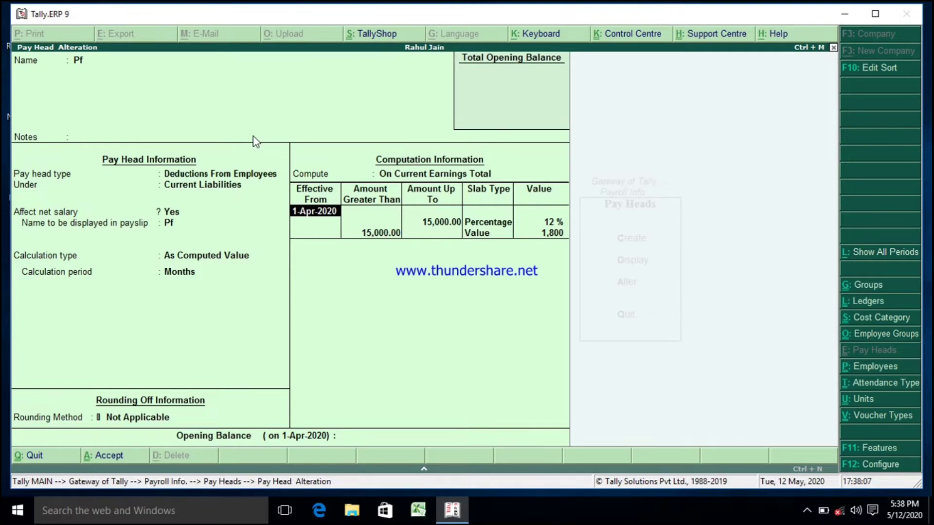
Step: Step through Pf's slab rows with the 12% percentage and value slabs, then accept the pay head unchanged
key(Return)
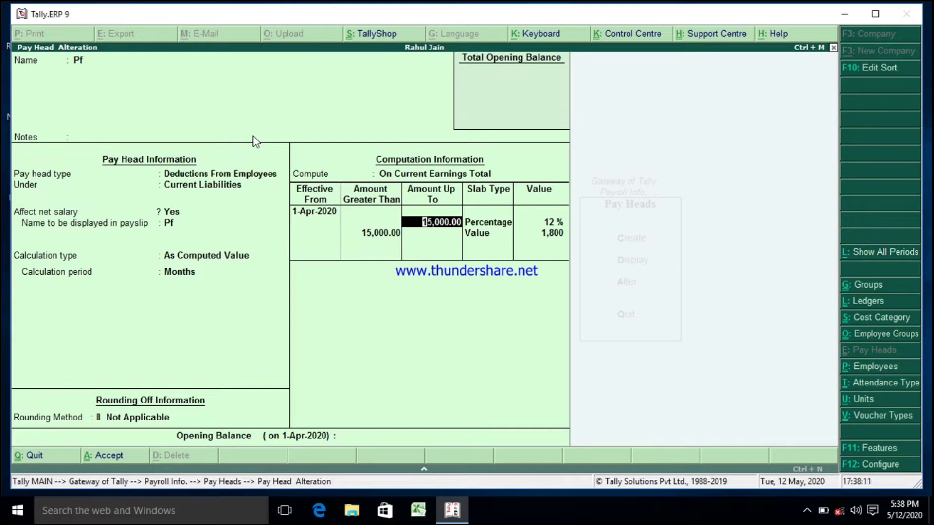
key(Return)
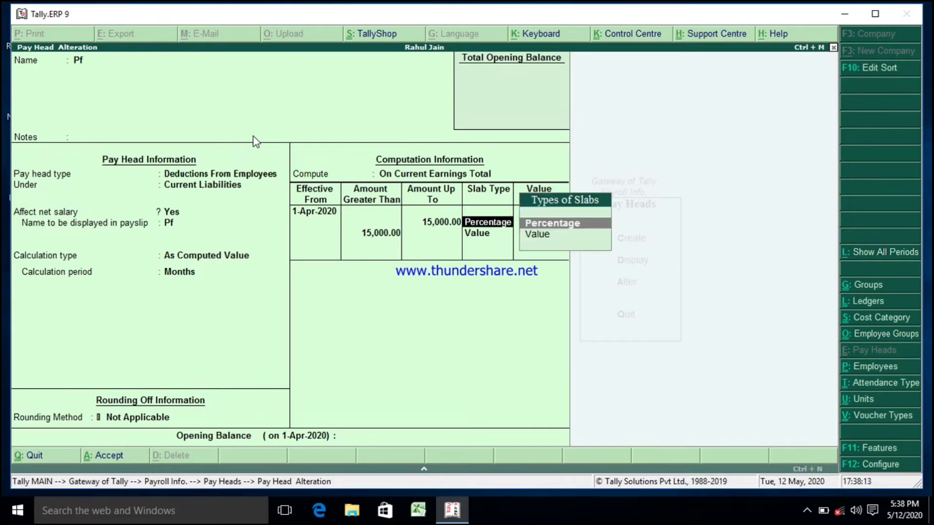
key(Return)
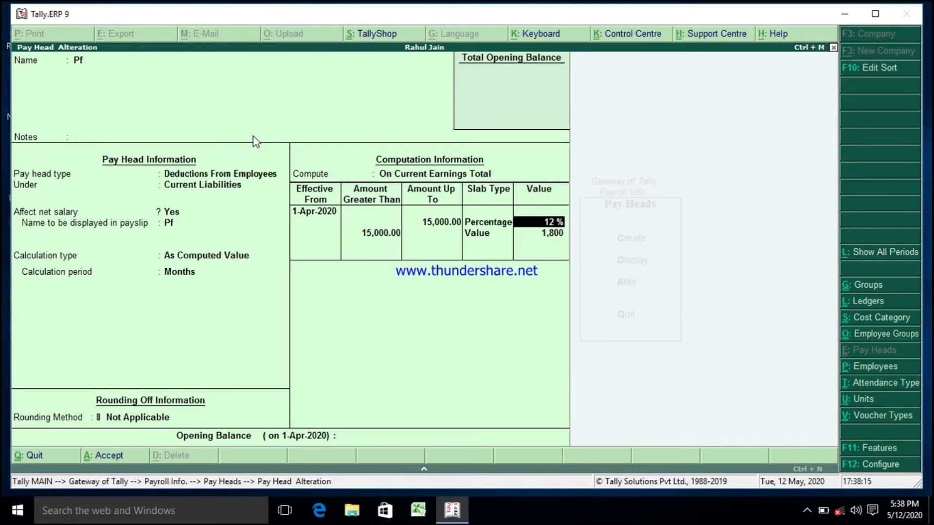
key(Return)
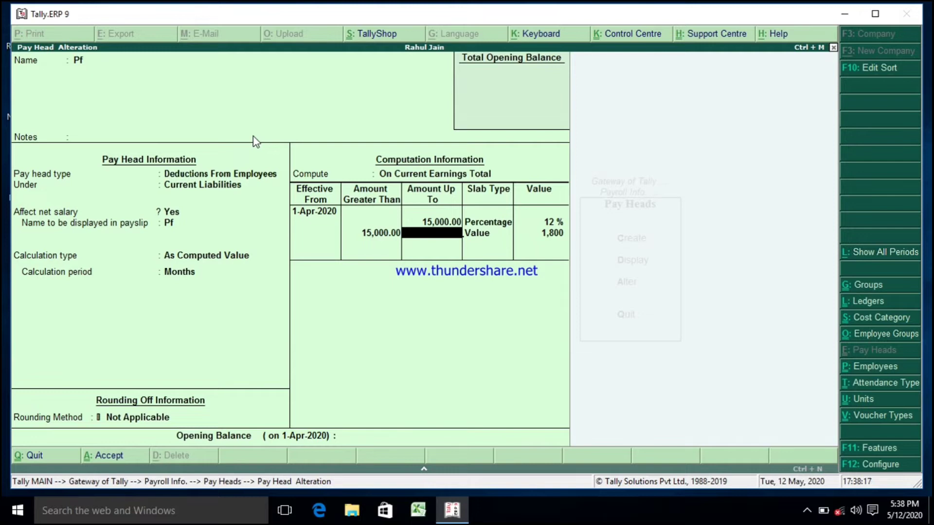
key(Return)
key(Return)
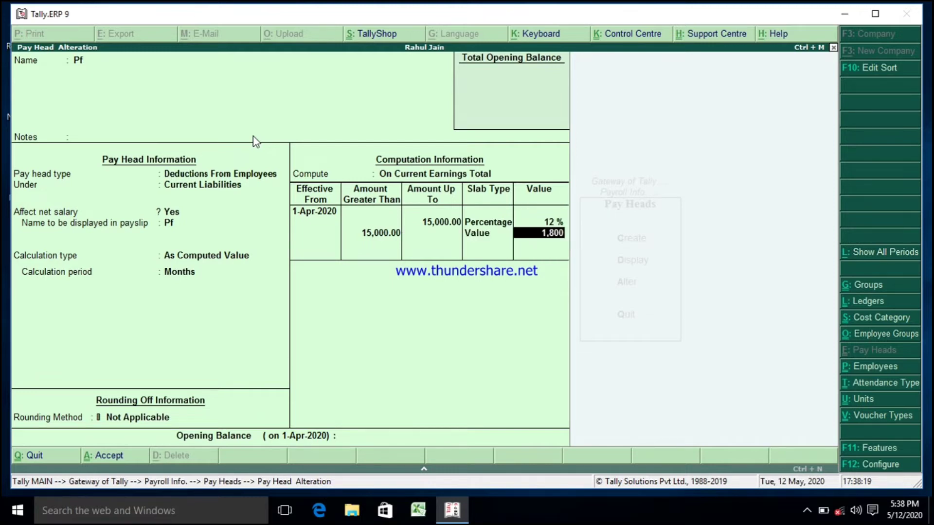
key(Return)
key(Return)
key(Return)
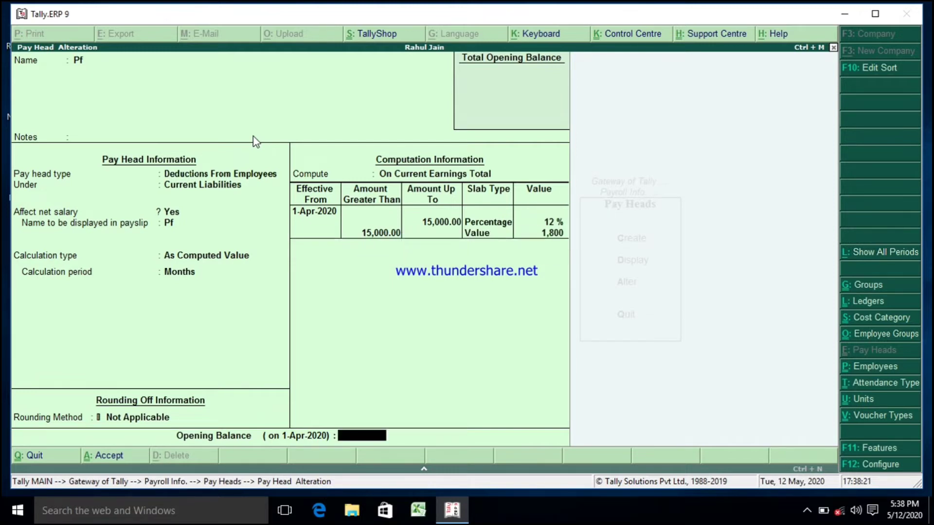
Step: Open the T.A pay head for alteration and keep Earnings for Employees as its pay head type
key(Return)
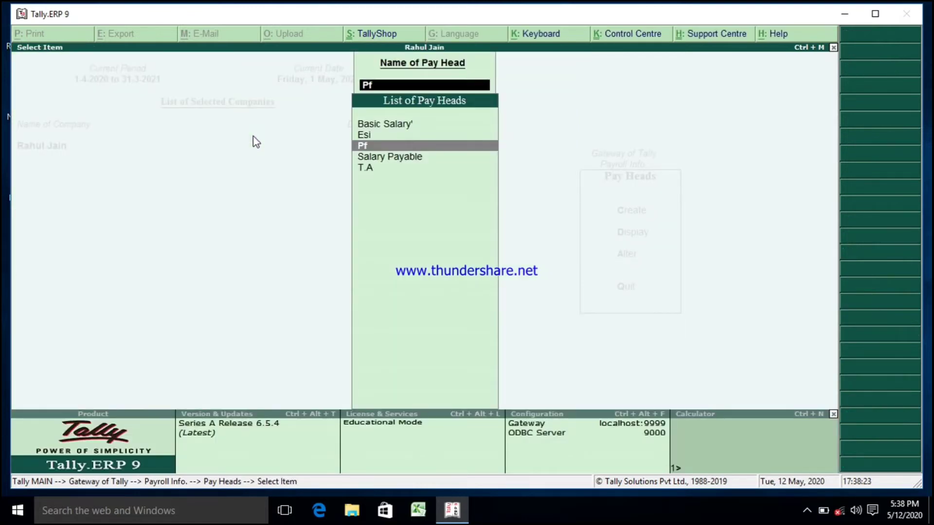
key(Down)
key(Down)
key(Return)
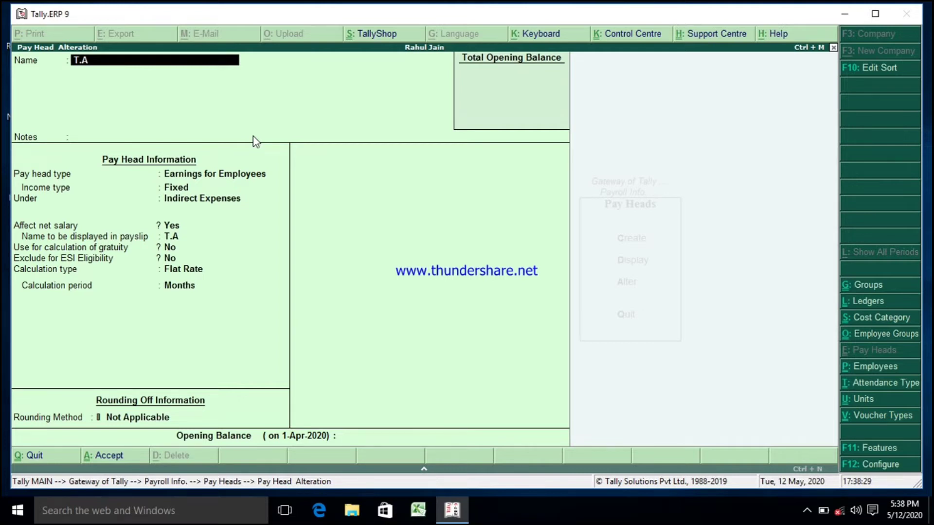
key(Return)
key(Return)
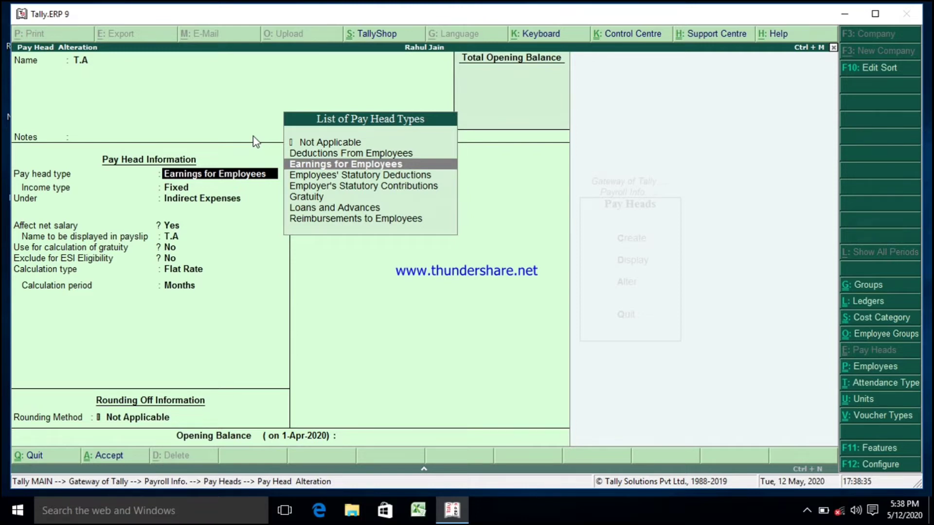
key(Return)
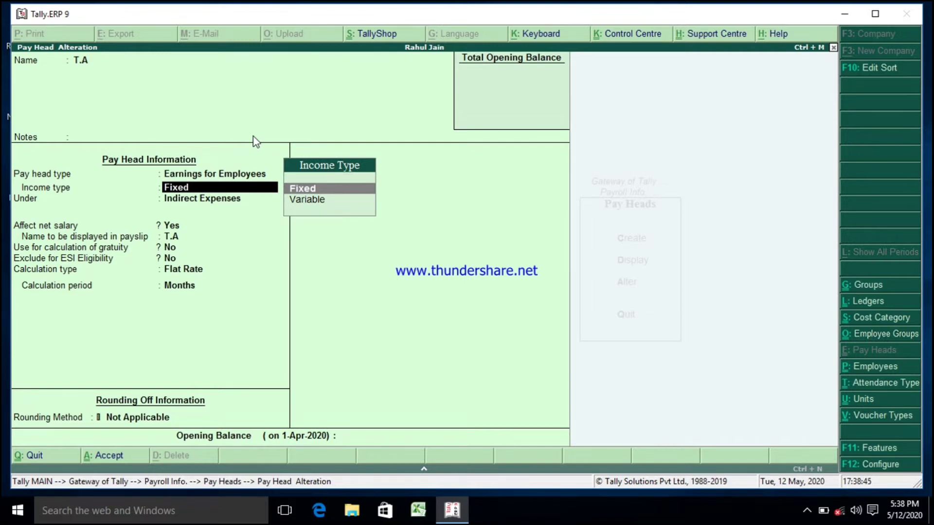
Step: Keep T.A's income type Fixed, group Indirect Expenses and its net salary, gratuity and ESI options
key(Return)
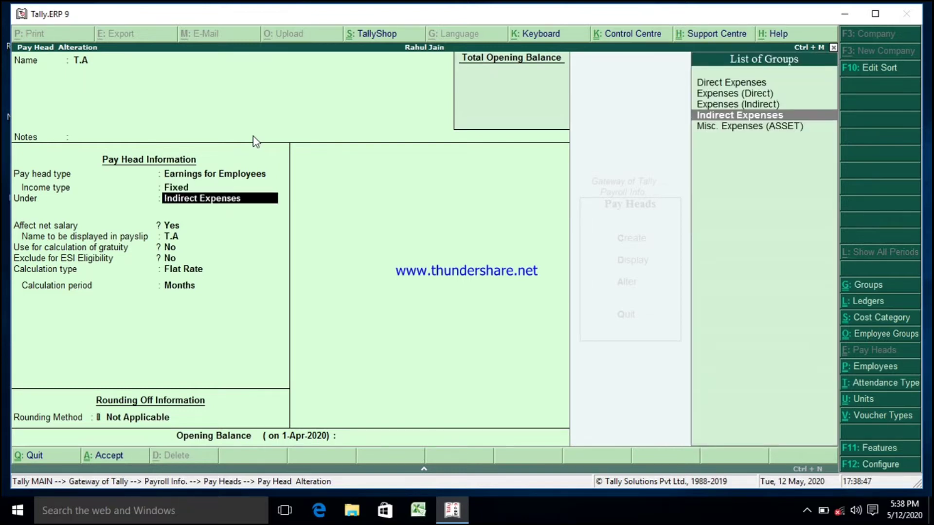
key(Return)
key(Return)
key(Return)
key(Return)
key(Return)
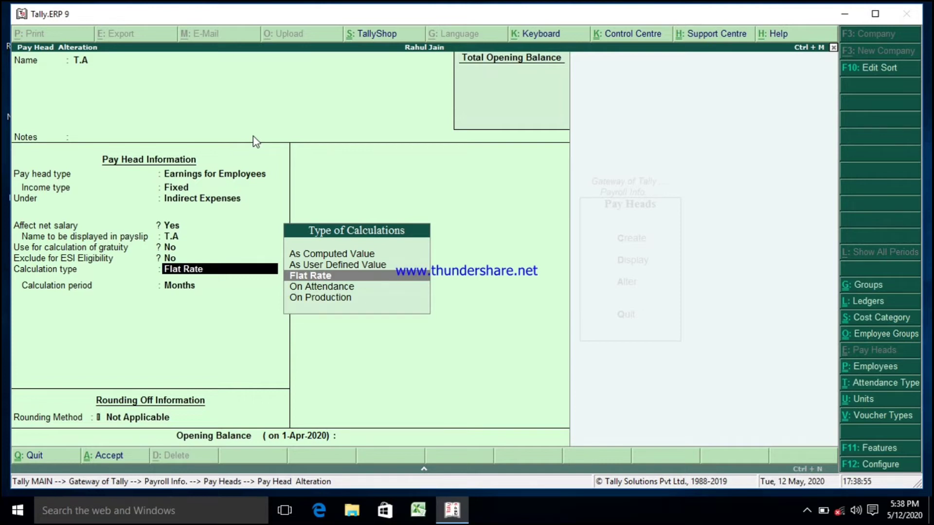
Step: Keep T.A's calculation type Flat Rate with period Months and accept the pay head
key(Return)
key(Return)
key(Return)
key(Return)
key(Return)
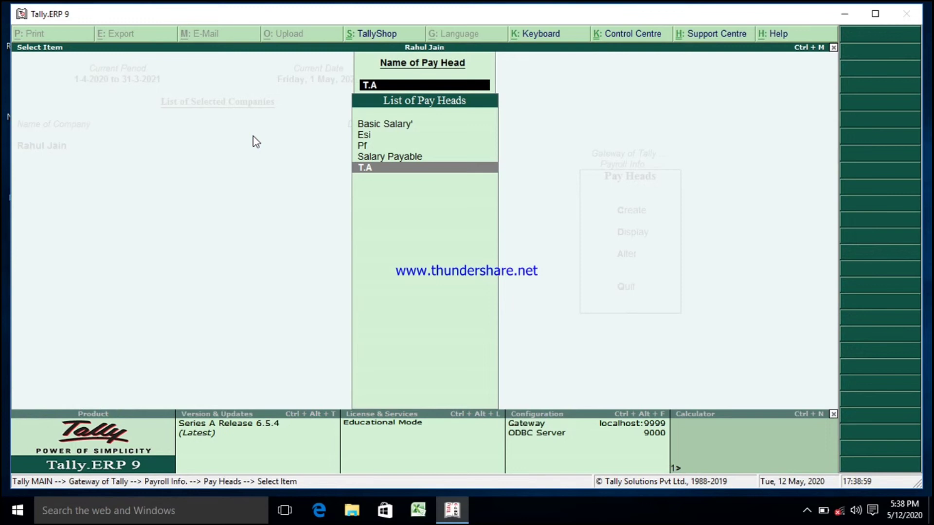
Step: Leave pay head alteration and open Voucher Types from Payroll Info
key(Escape)
key(Escape)
key(Escape)
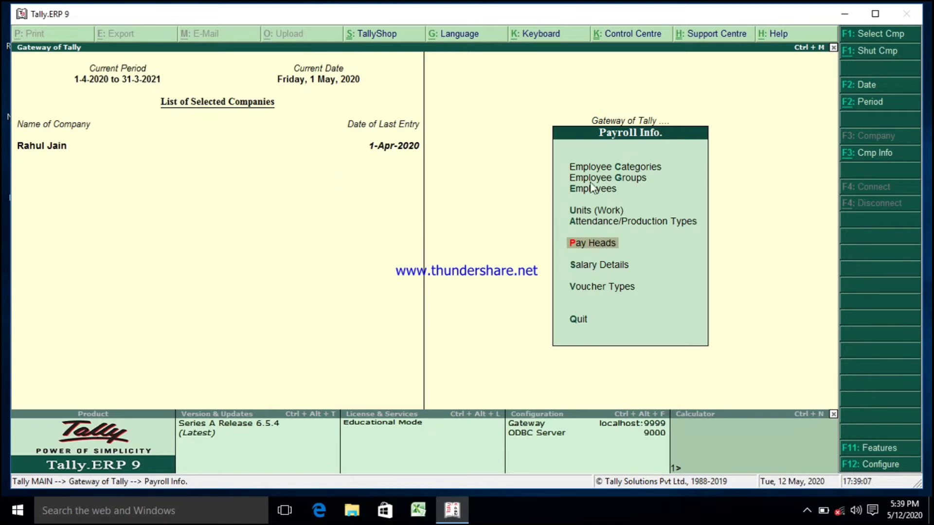
click(576, 294)
click(576, 292)
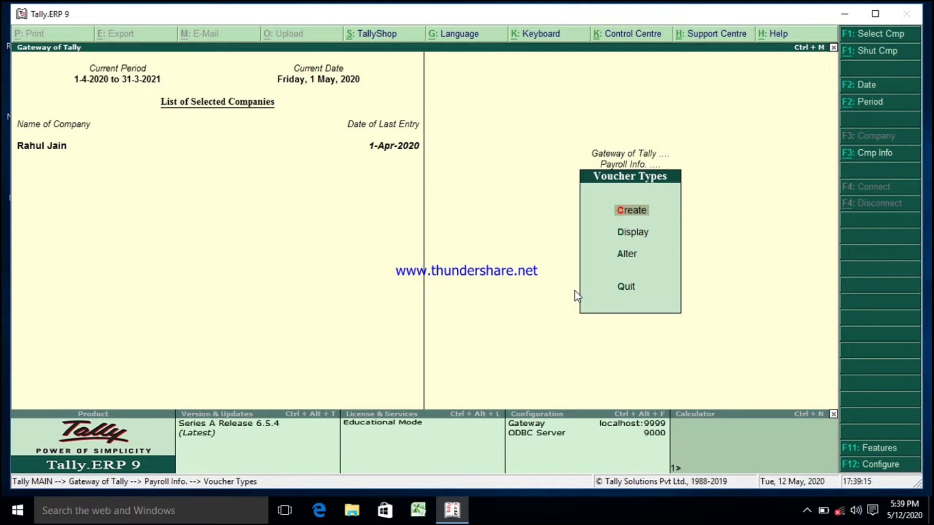
Step: Open the Payroll voucher type for alteration and step through its general and printing settings unchanged
key(a)
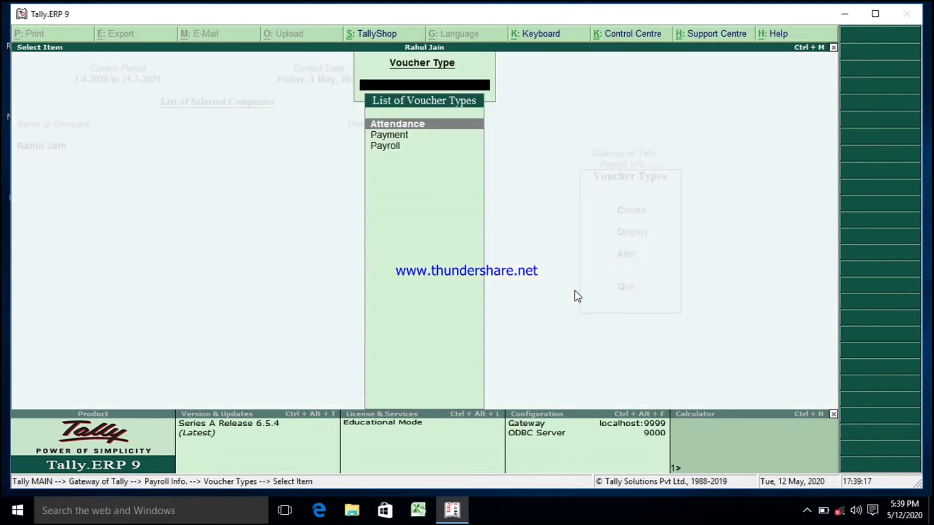
key(Down)
key(Down)
key(Return)
key(Return)
key(Return)
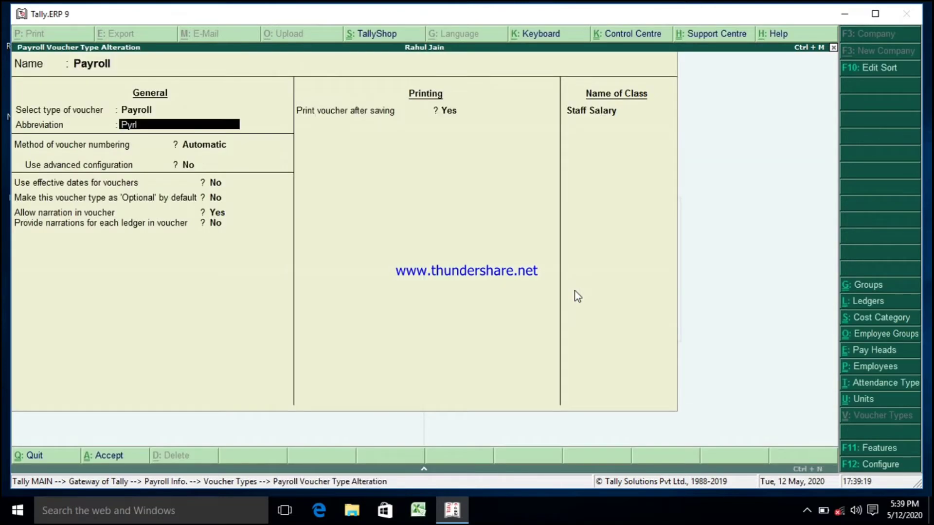
key(Return)
key(Return)
key(Return)
key(Return)
key(Return)
key(Return)
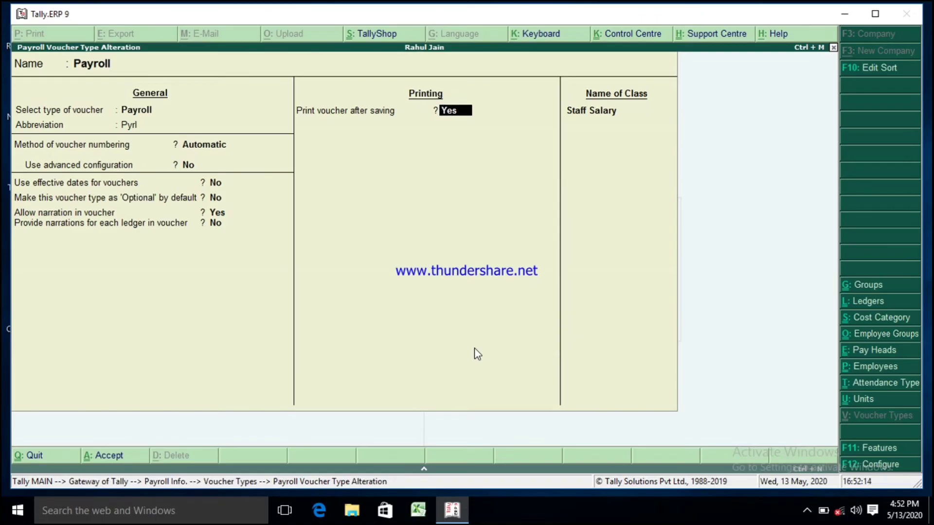
key(Return)
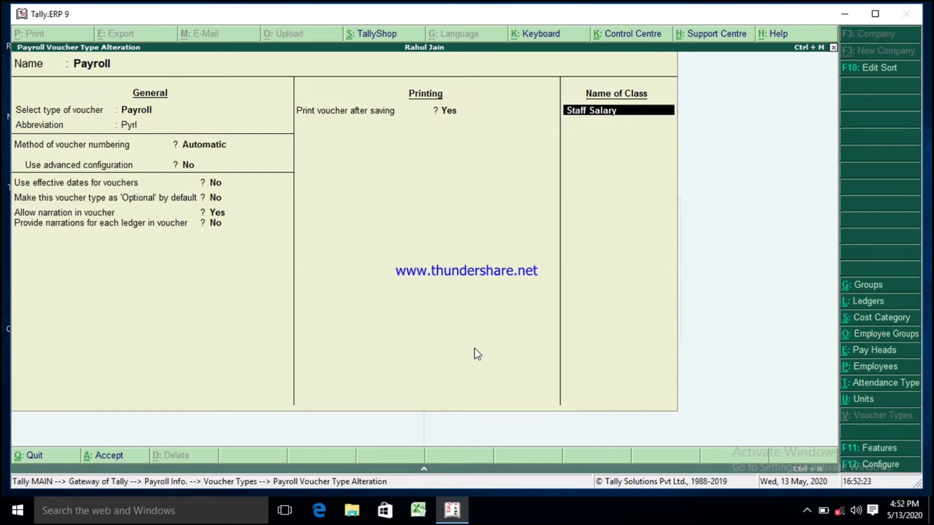
Step: Open the Staff Salary voucher class, pass its group lists and open the Salary Payable ledger to use
key(Return)
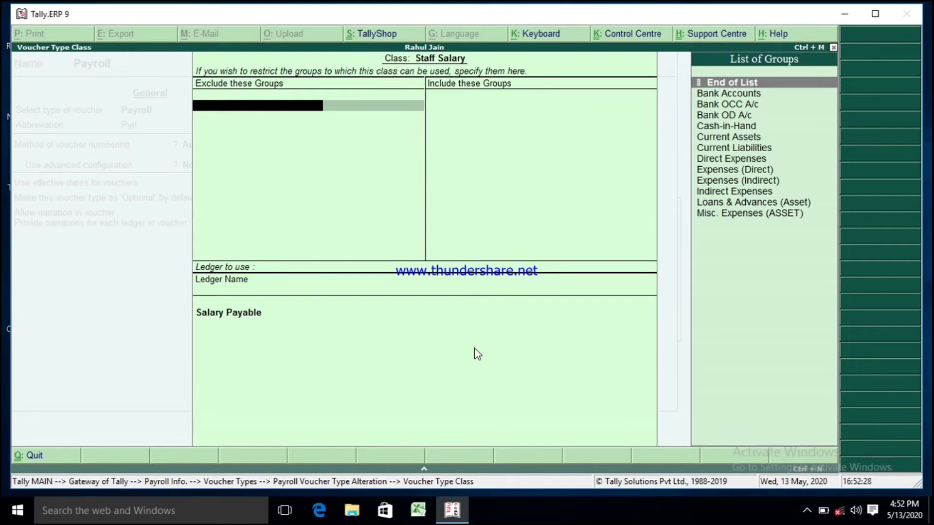
key(Return)
key(Return)
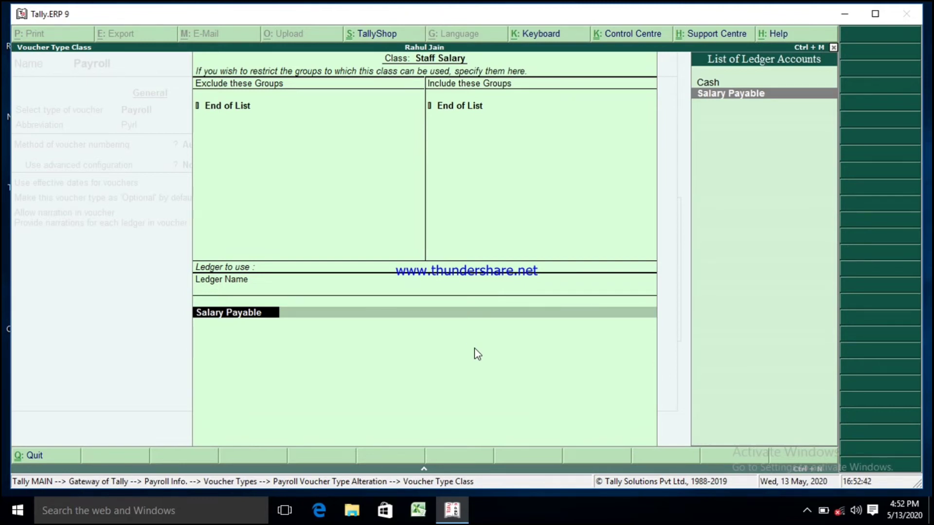
key(ctrl+Return)
Step: Step through the Salary Payable ledger's details unchanged and accept it
key(Return)
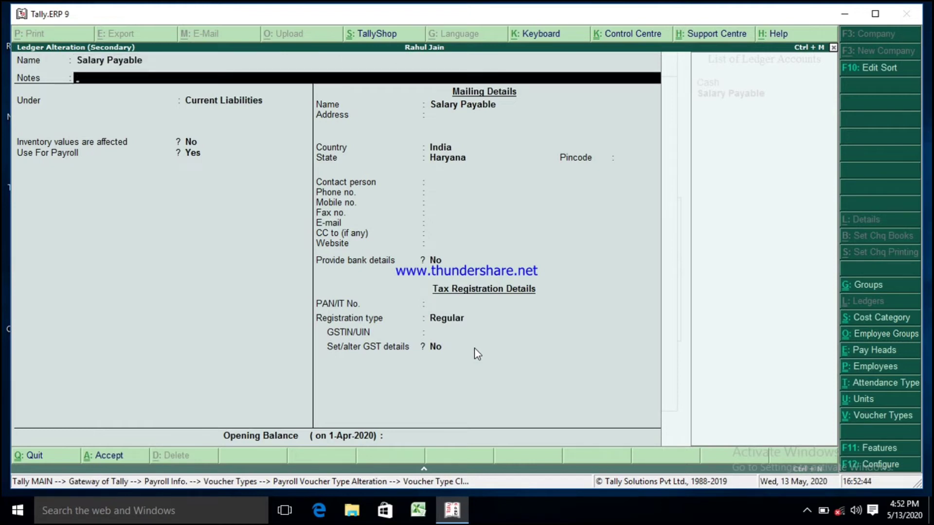
key(Return)
key(Return)
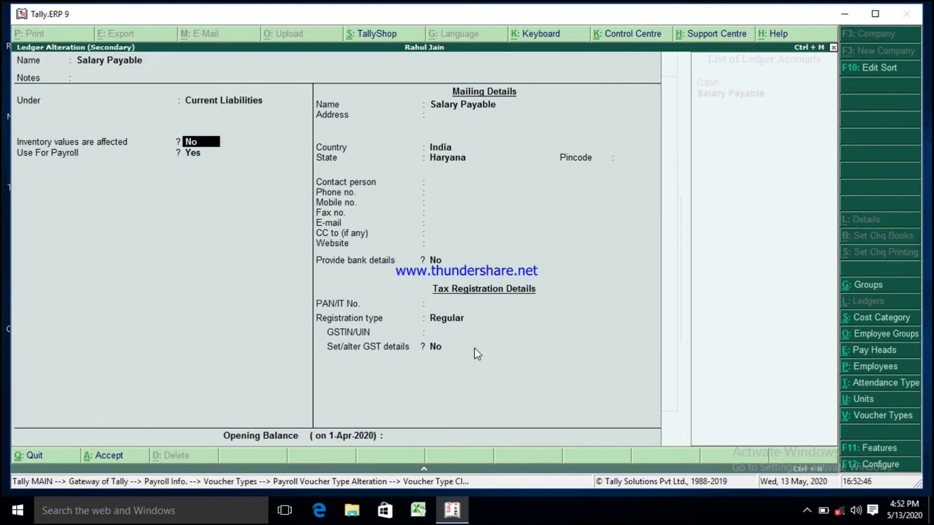
key(Return)
key(Return)
key(Return)
key(Return)
key(Return)
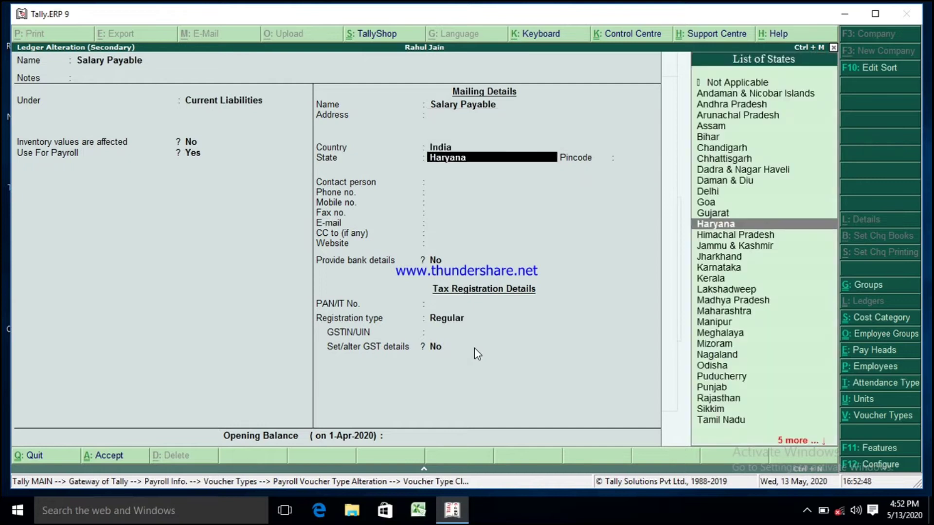
key(Return)
key(Return)
key(Return)
key(Return)
key(Return)
key(Return)
key(Return)
key(Return)
key(Return)
key(Return)
key(Return)
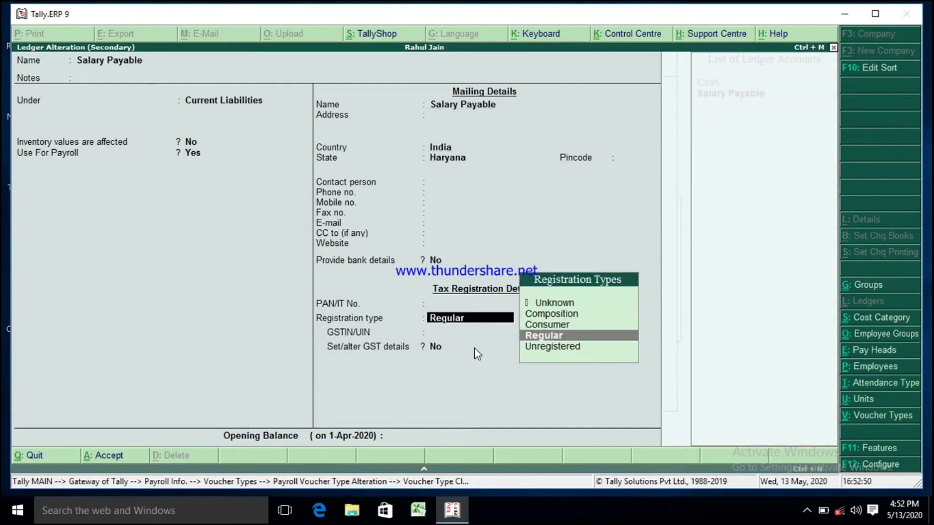
key(Return)
key(Return)
key(Return)
key(Return)
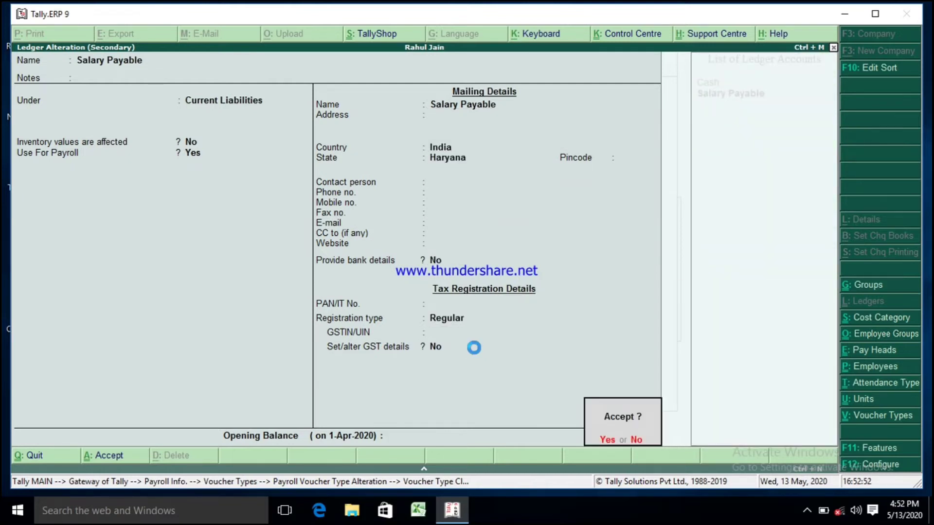
key(Return)
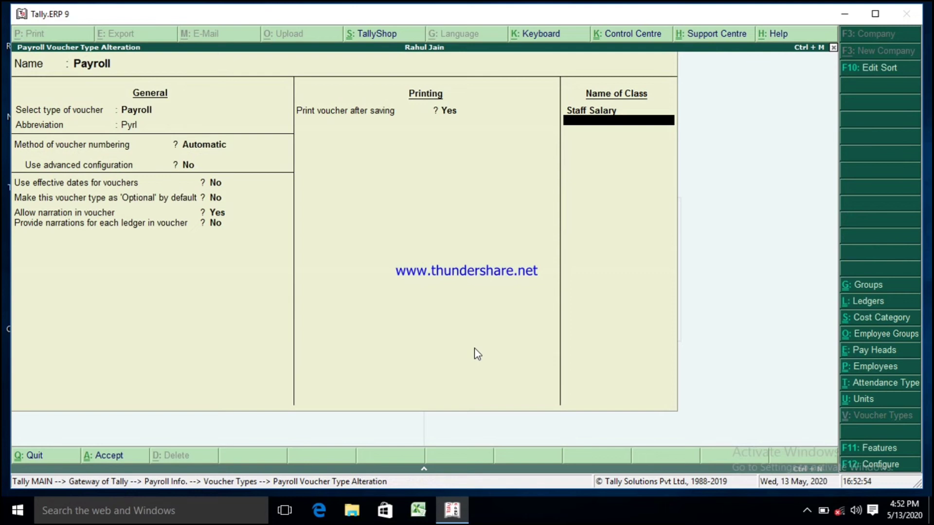
Step: Accept the Payroll voucher type and leave voucher types back to the Payroll Info menu
key(Return)
key(Return)
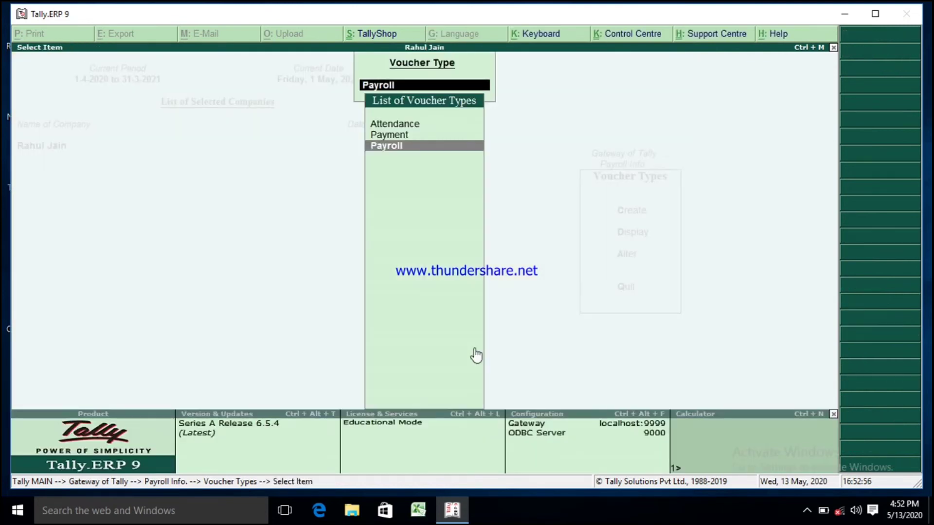
key(Escape)
key(Escape)
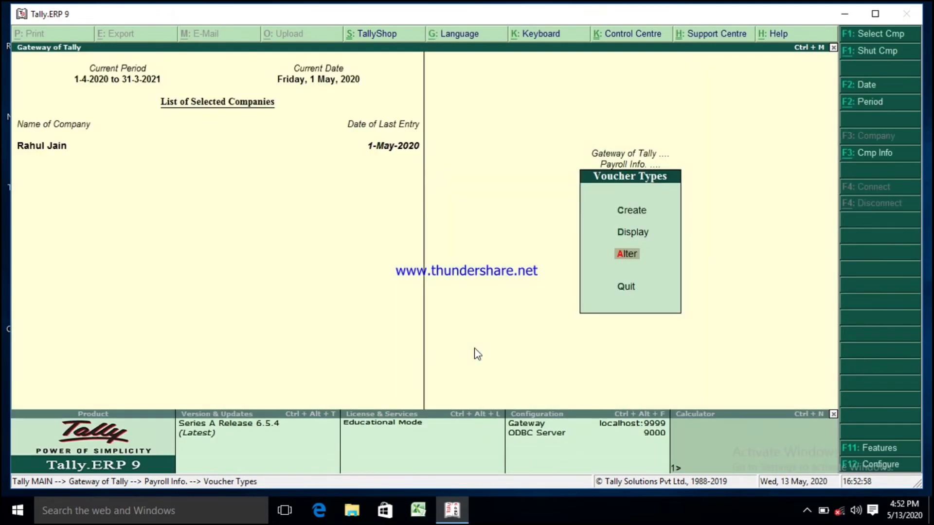
key(Escape)
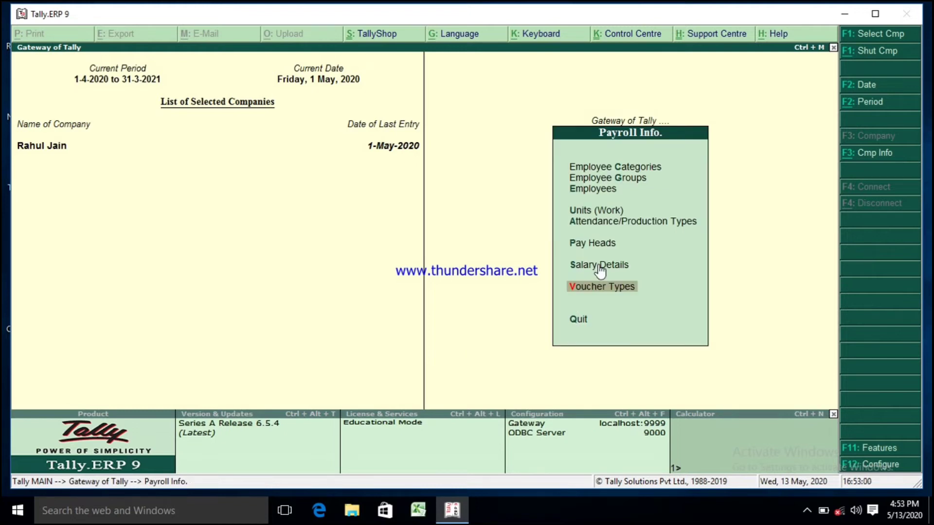
Step: Open Salary Details definition for the employee Aman
click(582, 265)
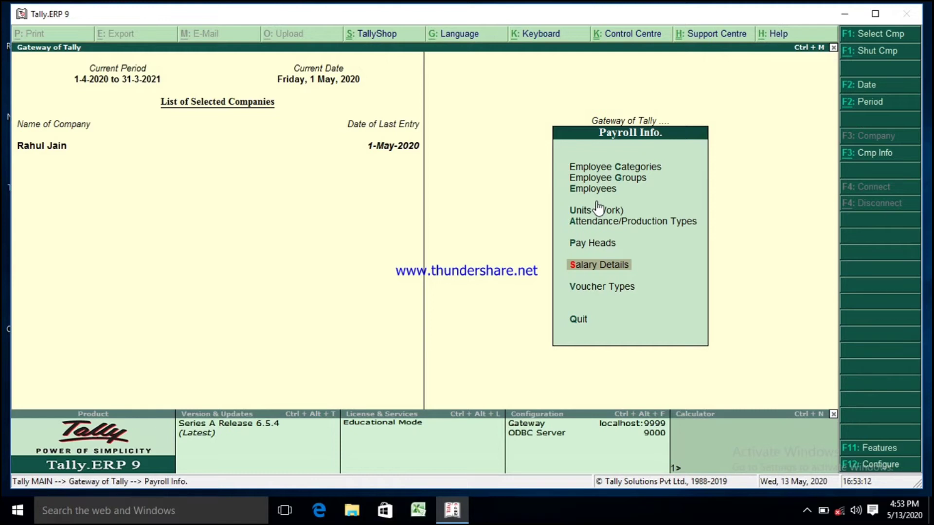
click(581, 274)
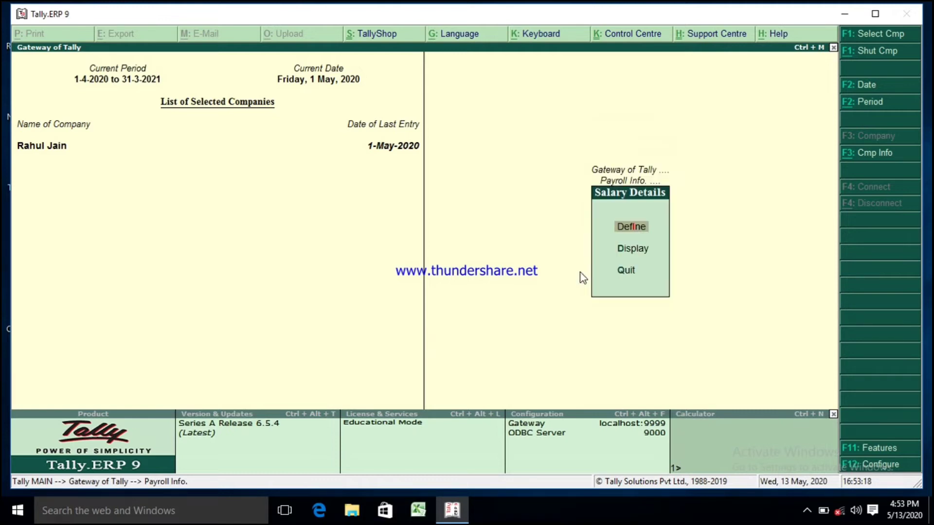
click(633, 247)
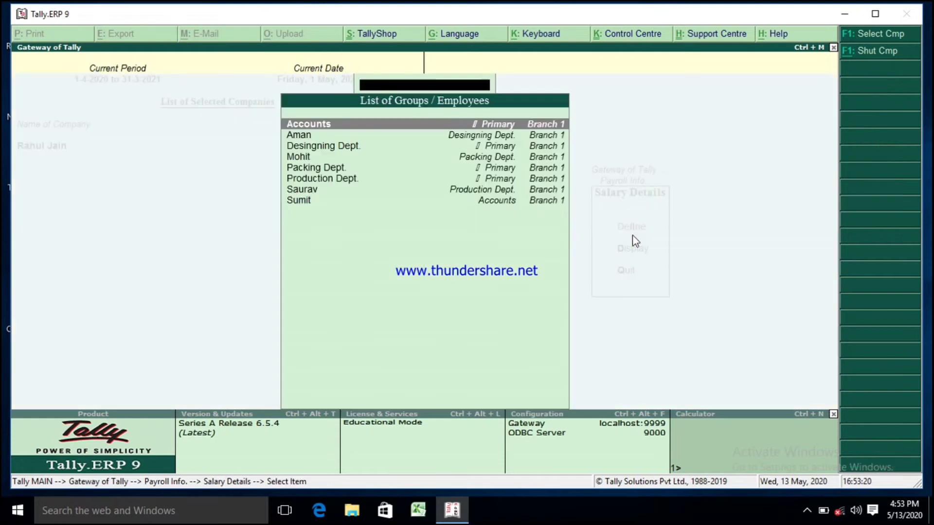
click(305, 138)
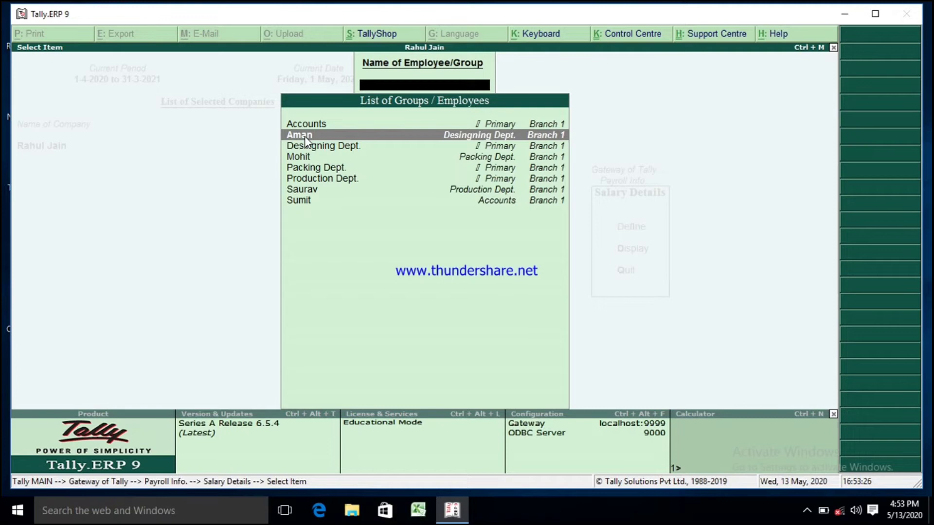
click(305, 136)
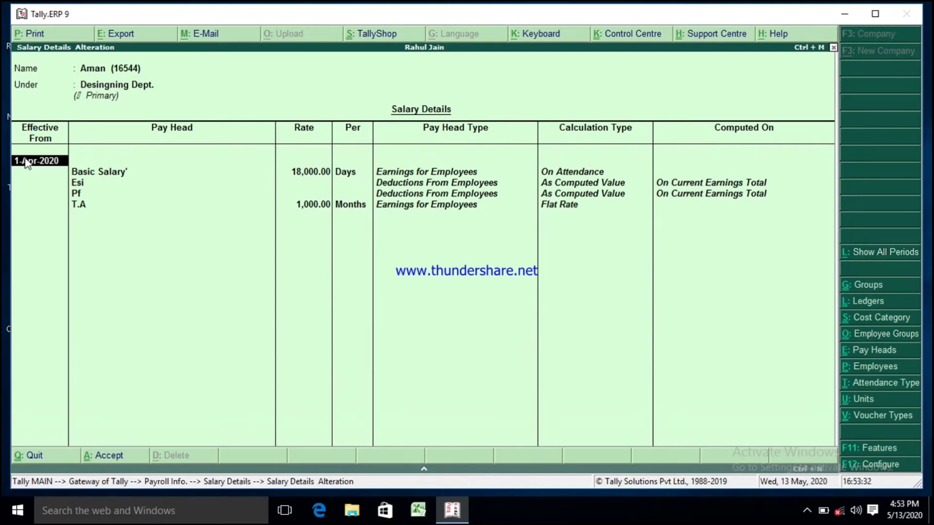
Step: Step through Aman's salary pay heads and rates unchanged and accept the salary details
key(Return)
key(Return)
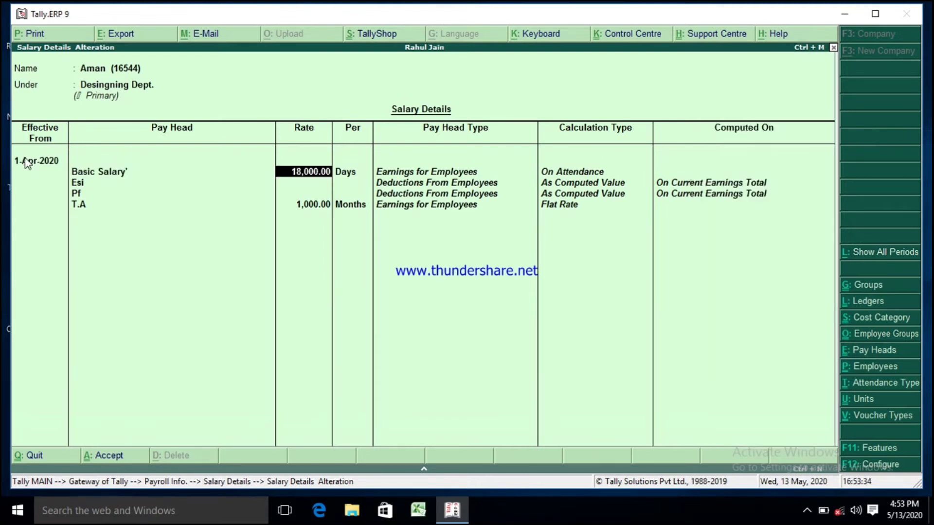
key(Return)
key(Return)
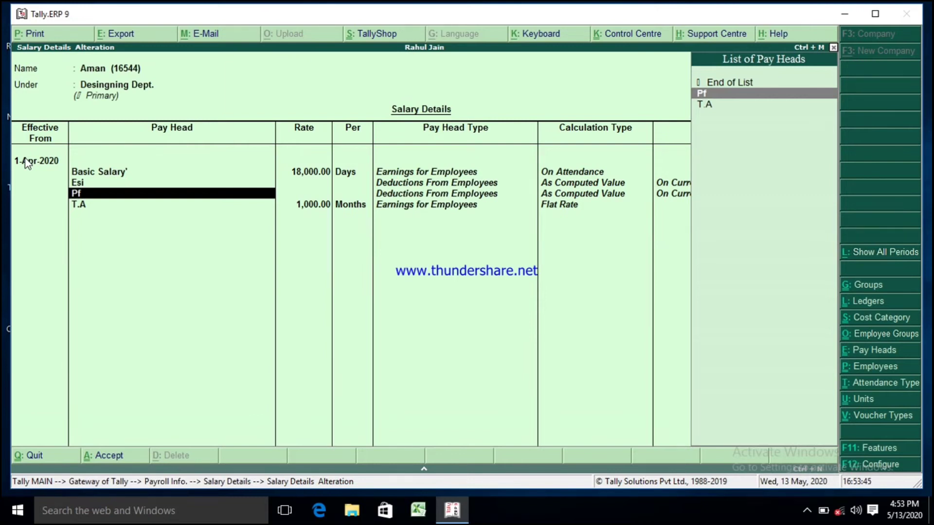
key(Return)
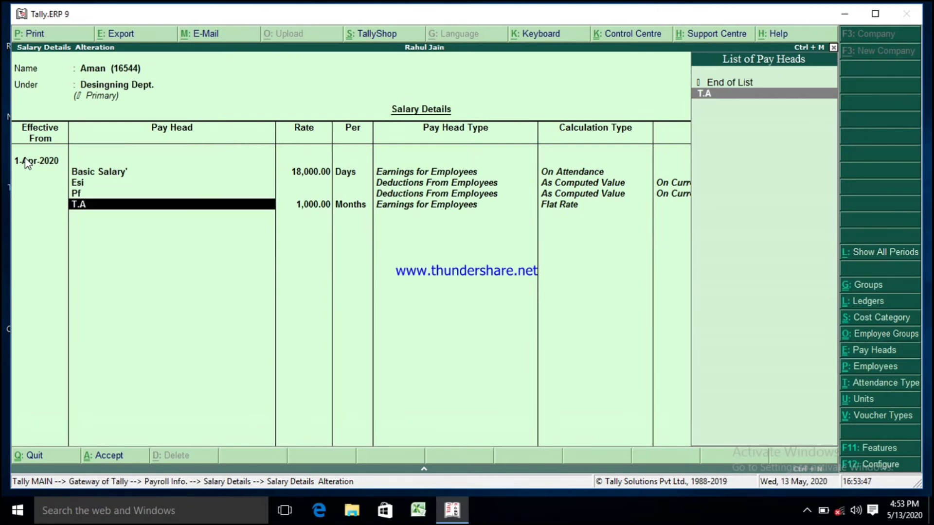
key(Return)
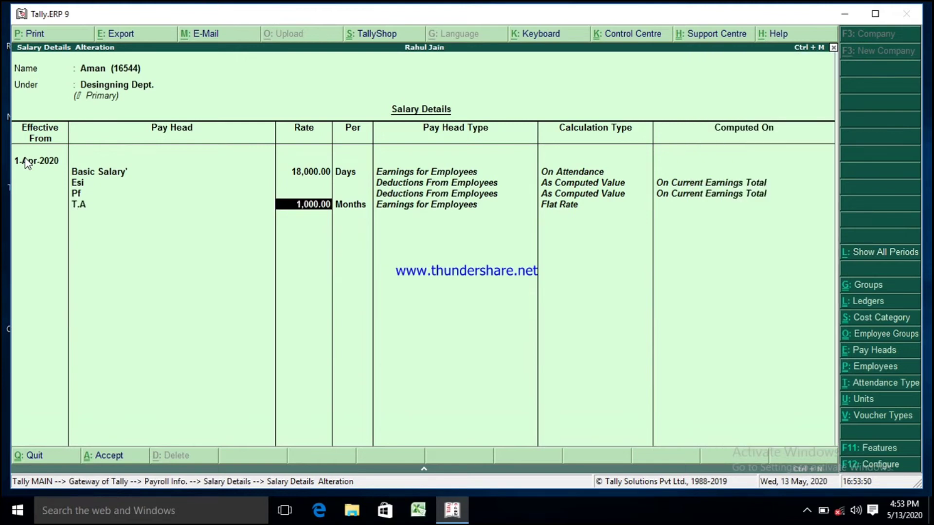
key(Return)
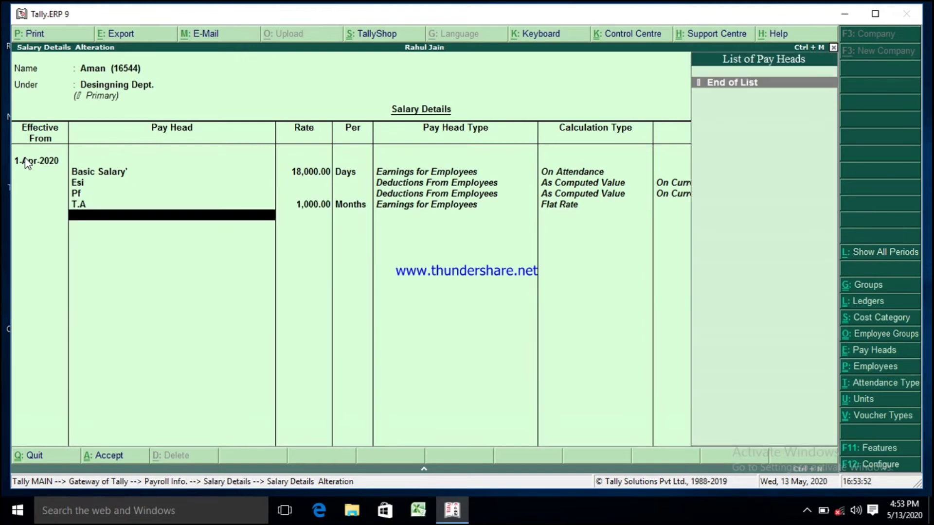
key(Return)
key(Return)
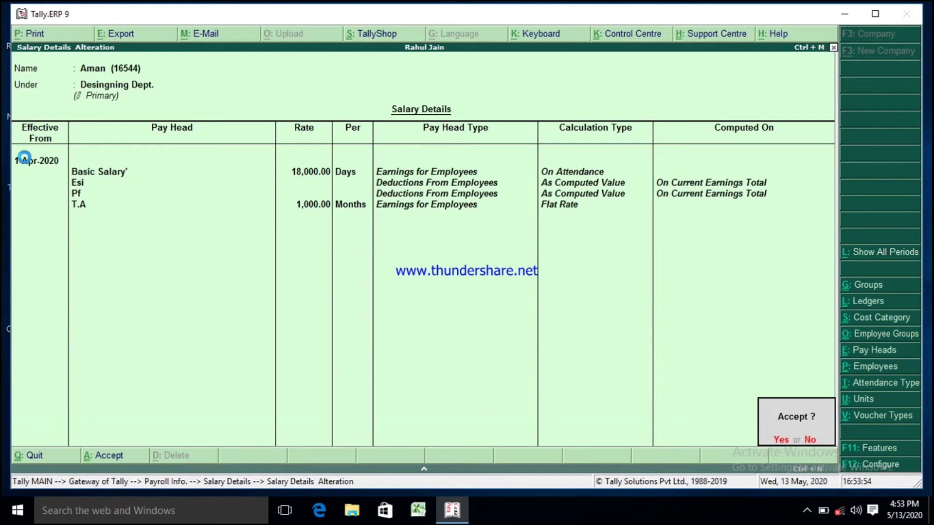
key(Return)
Step: Open Mohit's salary details, step through its pay heads and rates unchanged and accept them
key(Down)
key(Down)
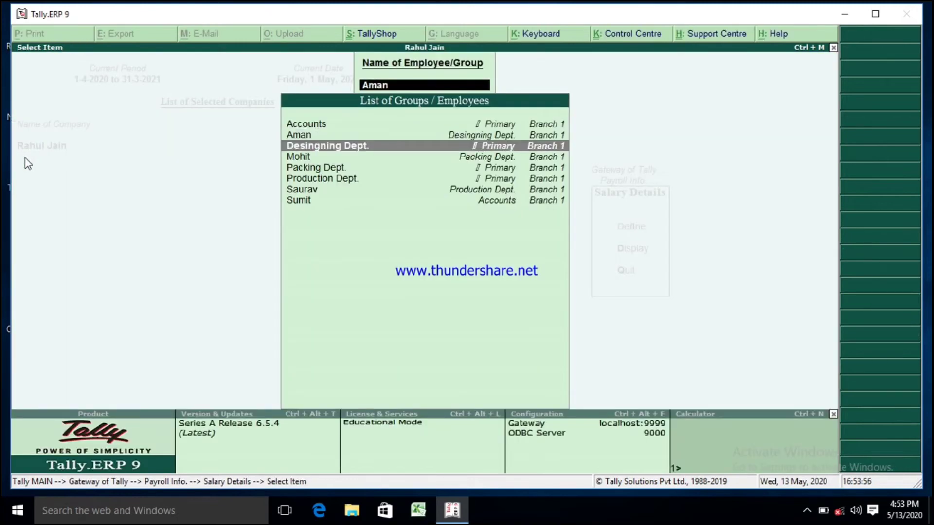
key(Return)
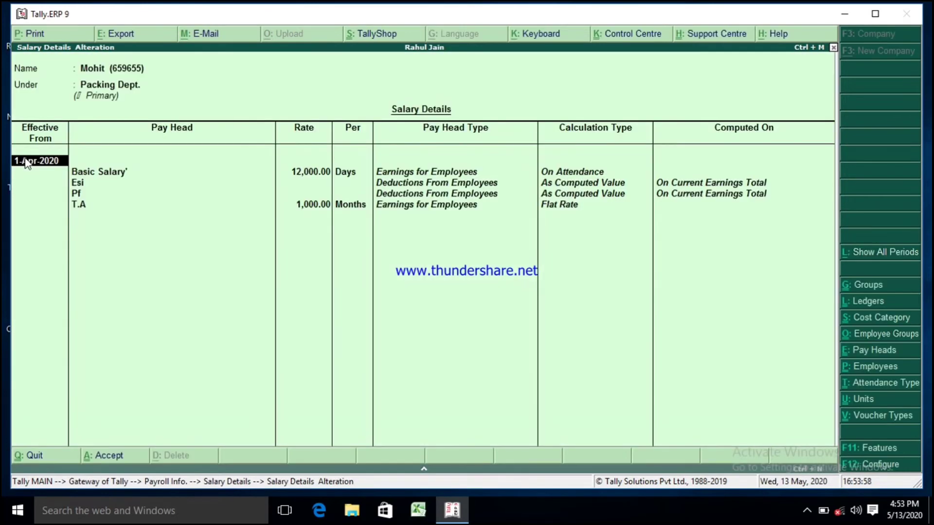
key(Return)
key(Return)
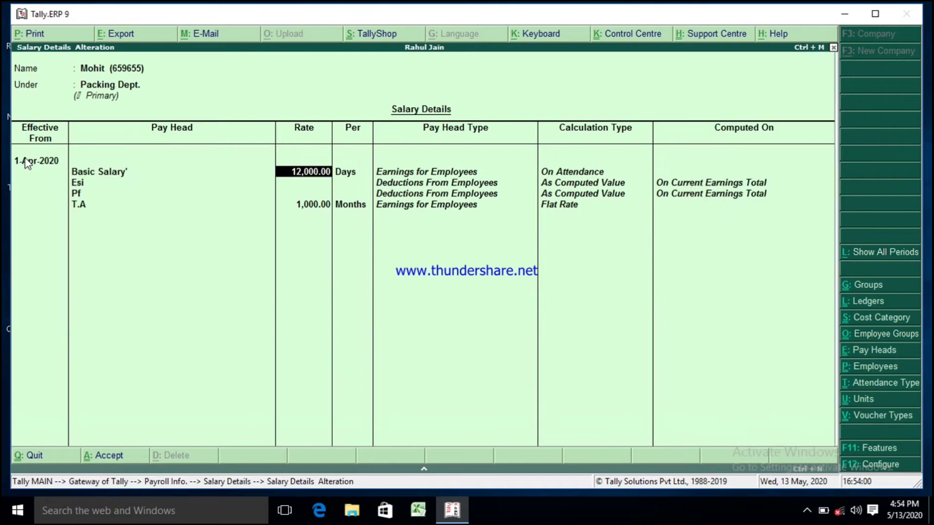
key(Return)
key(Return)
key(Return)
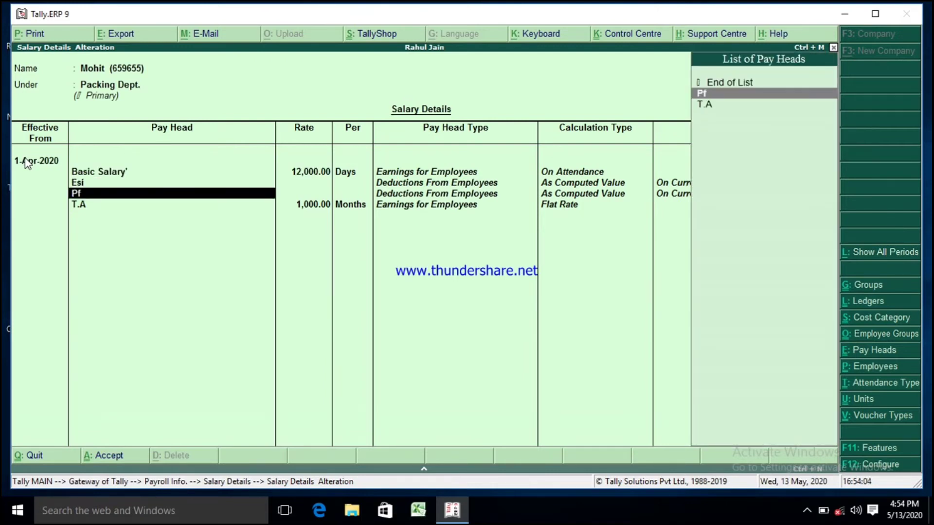
key(Return)
key(Return)
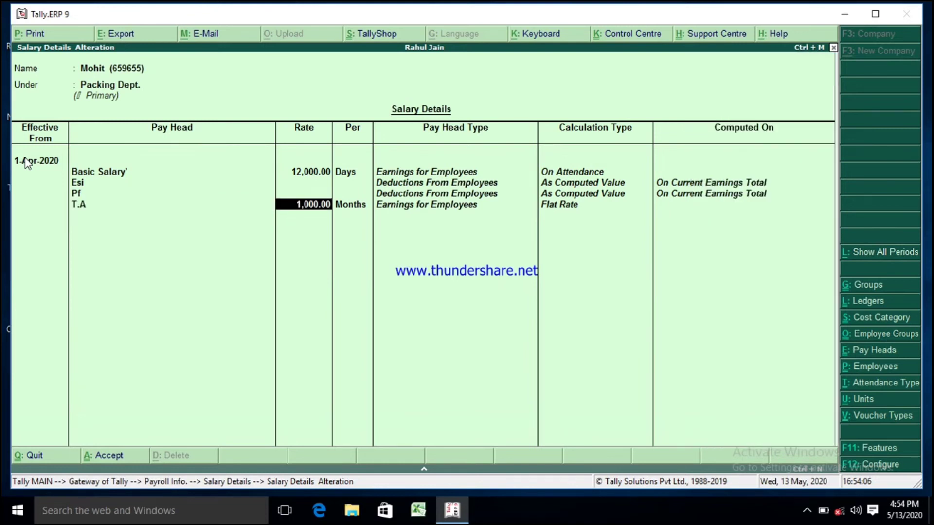
key(Return)
key(Return)
key(Return)
key(Return)
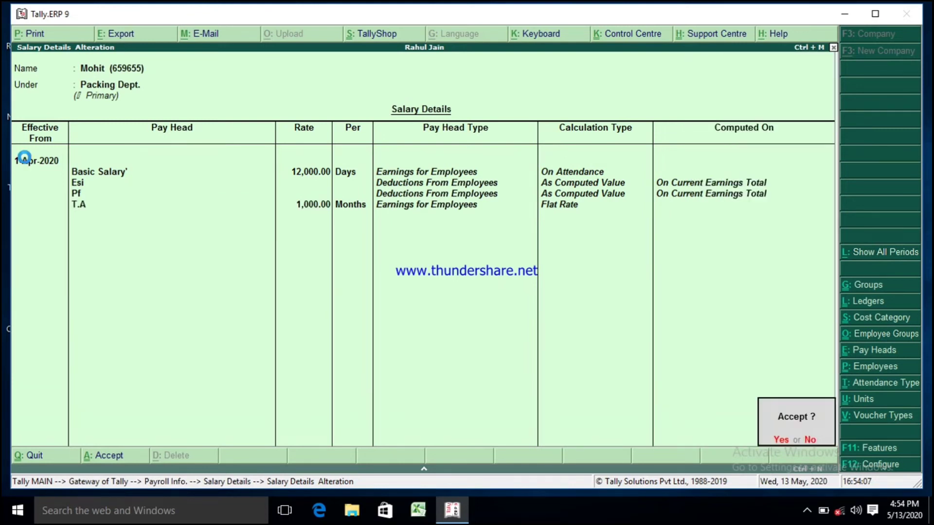
Step: Open Saurav's salary details, step through its pay heads and rates unchanged and accept them
key(Down)
key(Down)
key(Down)
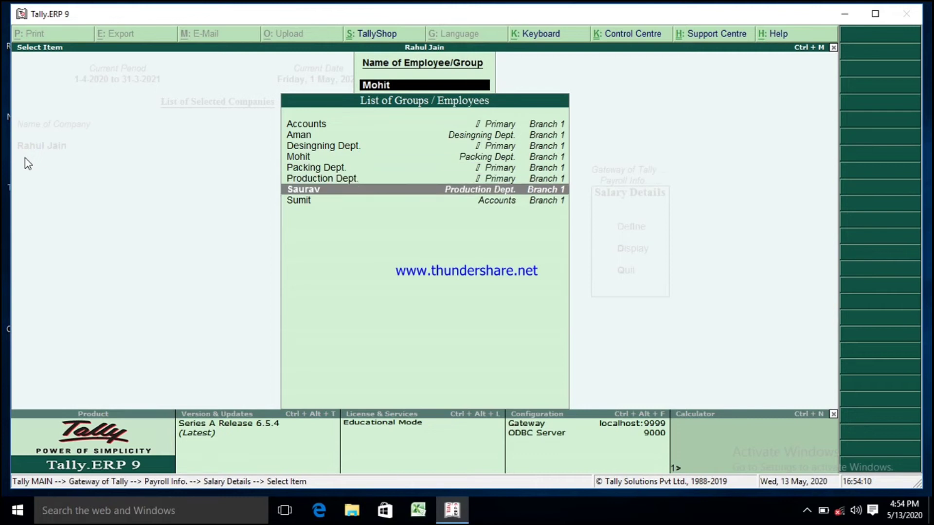
key(Return)
key(Return)
key(Return)
key(Return)
key(Return)
key(Return)
key(Return)
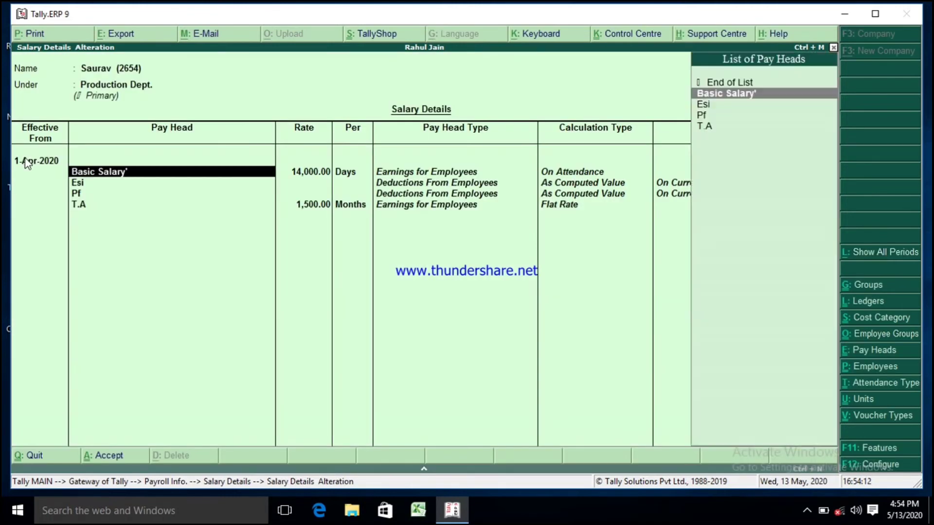
key(Return)
key(Return)
key(Return)
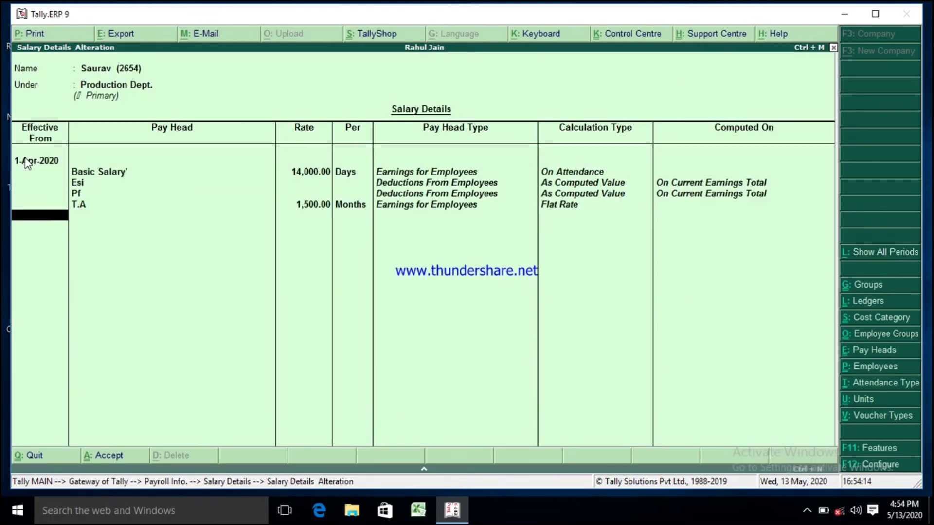
key(Return)
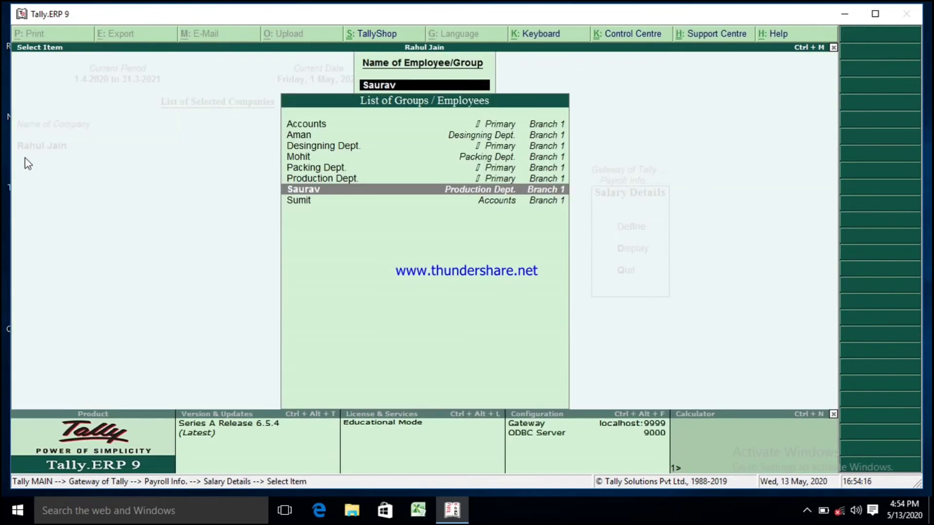
Step: Leave back to the Gateway of Tally and start a new Attendance voucher from Payroll Vouchers
key(Escape)
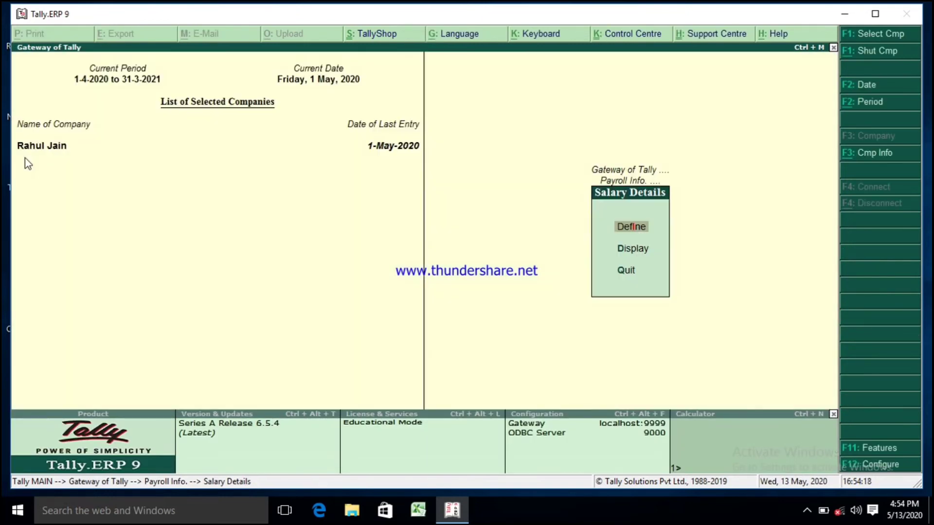
key(Escape)
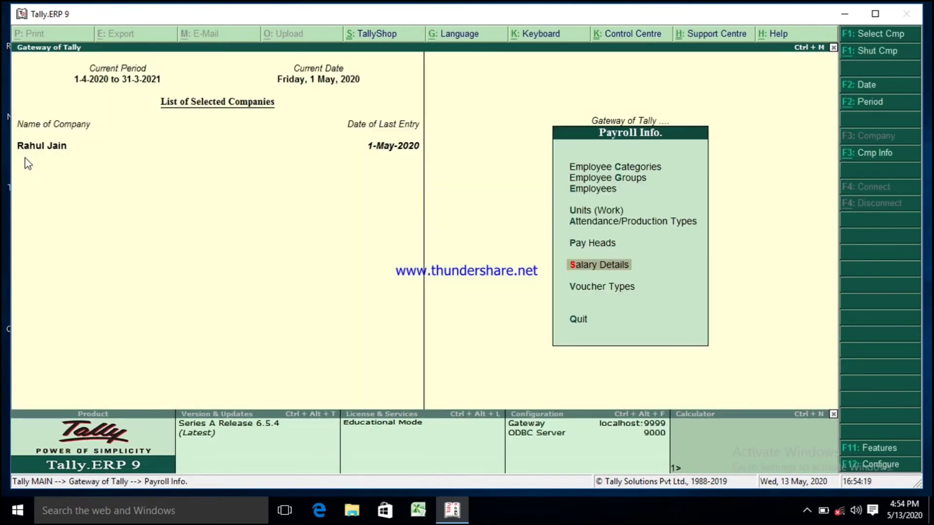
key(Escape)
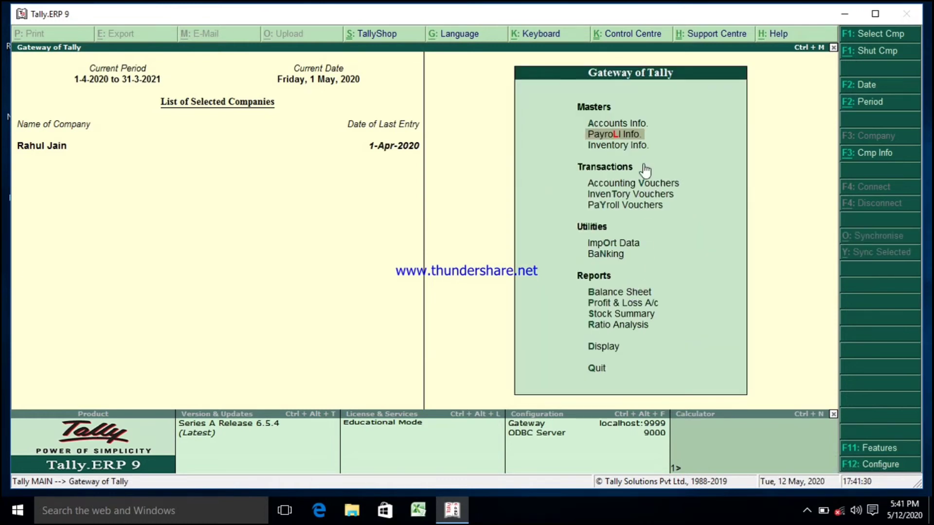
click(603, 206)
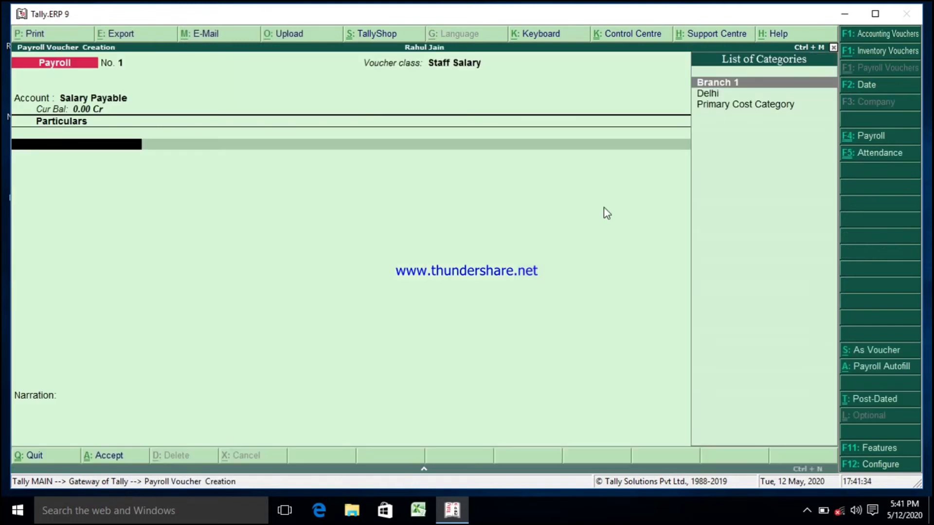
click(878, 154)
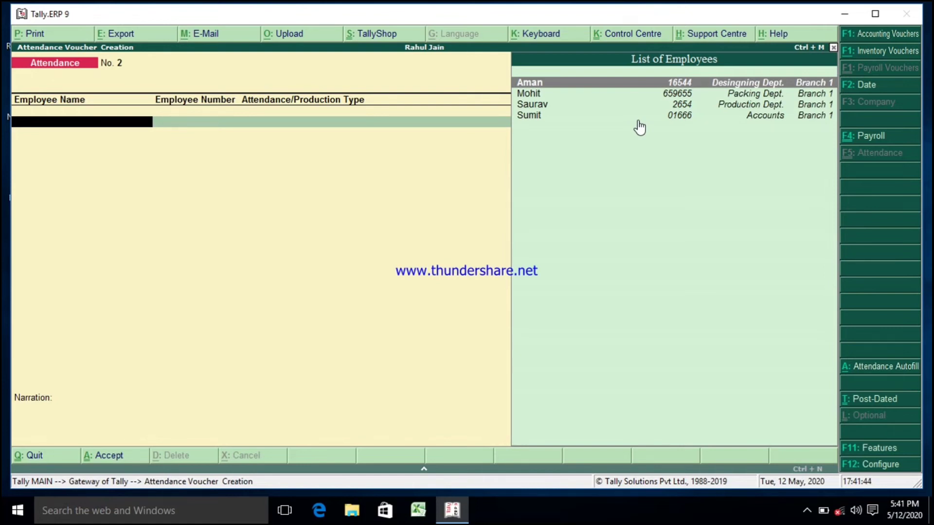
Step: Record Aman's attendance as 2 days Absent and 2 days Holidays
key(Return)
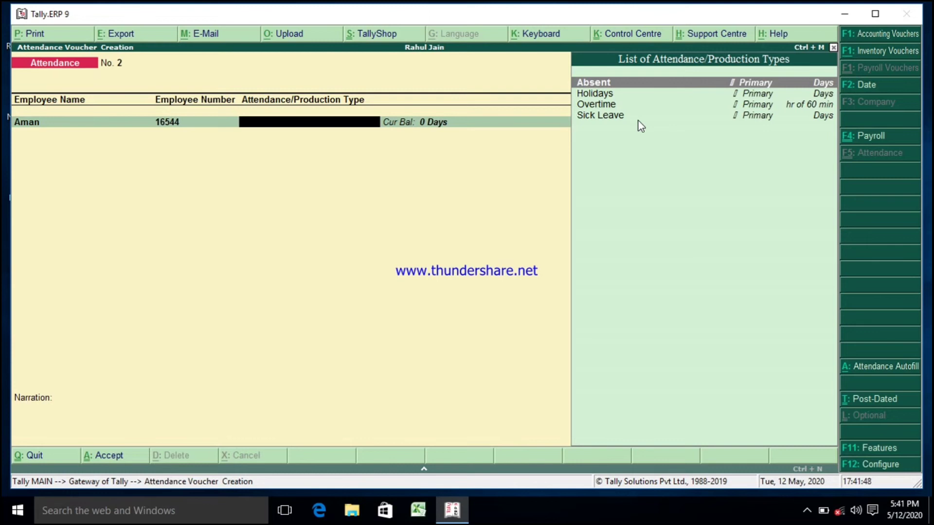
key(Return)
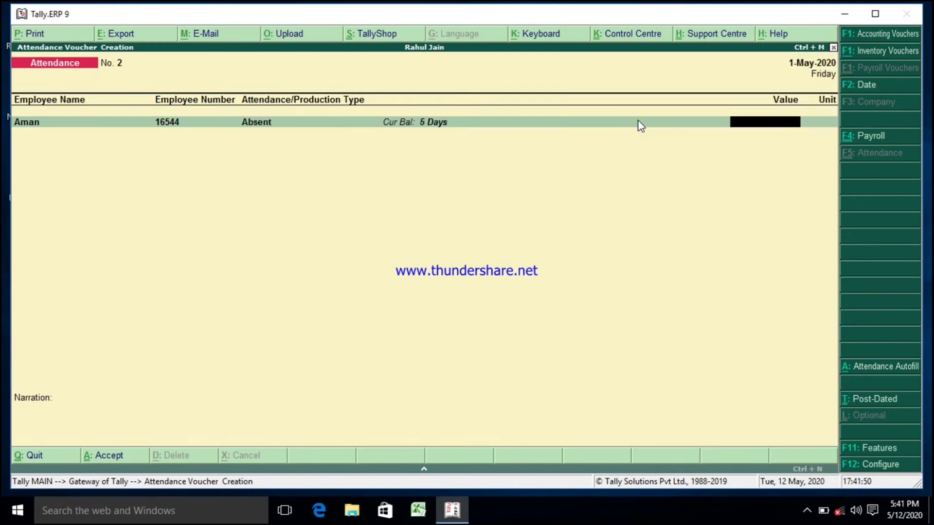
text(2)
key(Return)
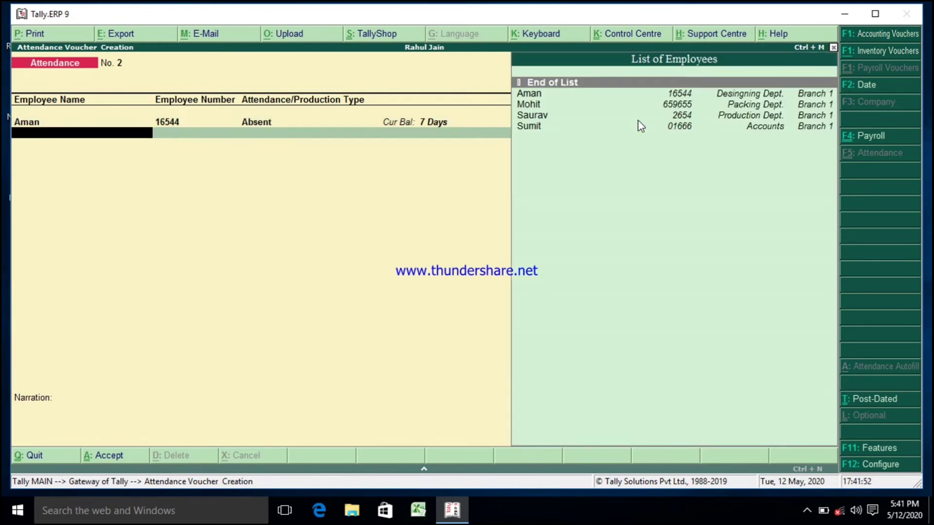
key(Down)
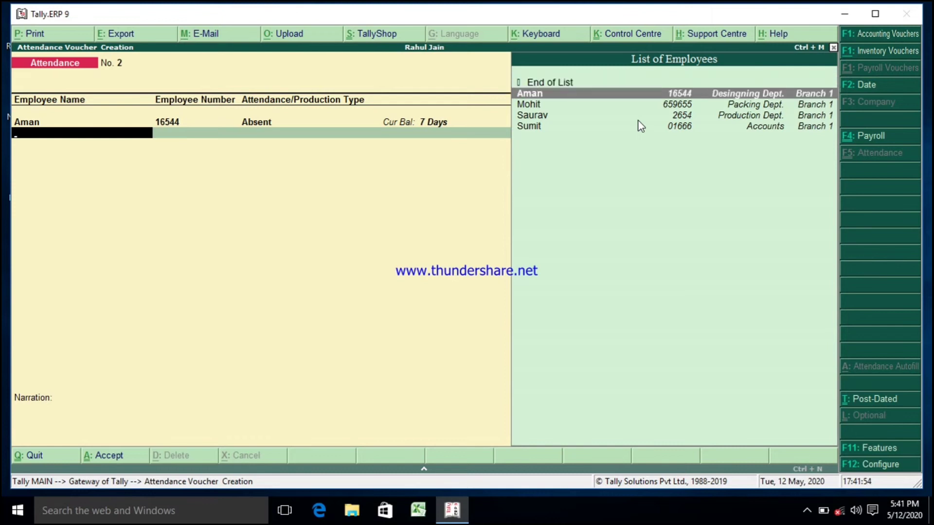
key(Return)
key(Down)
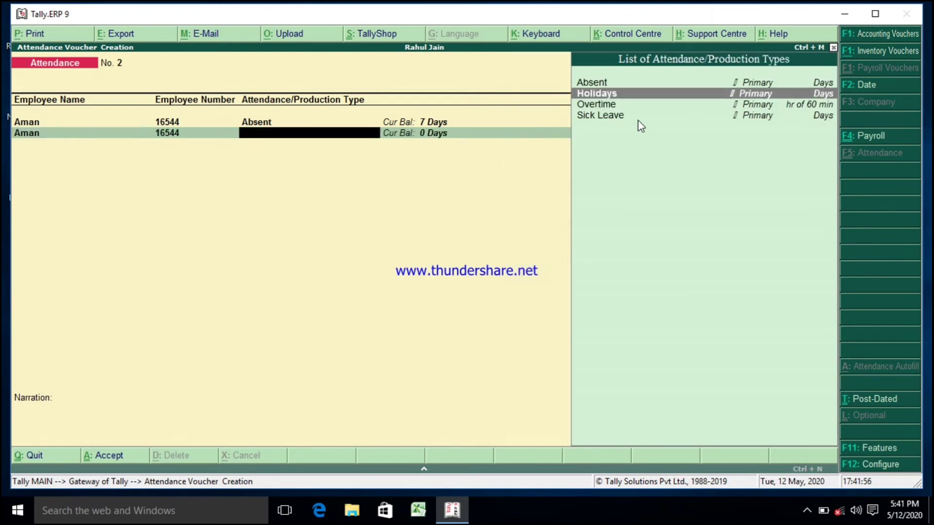
key(Return)
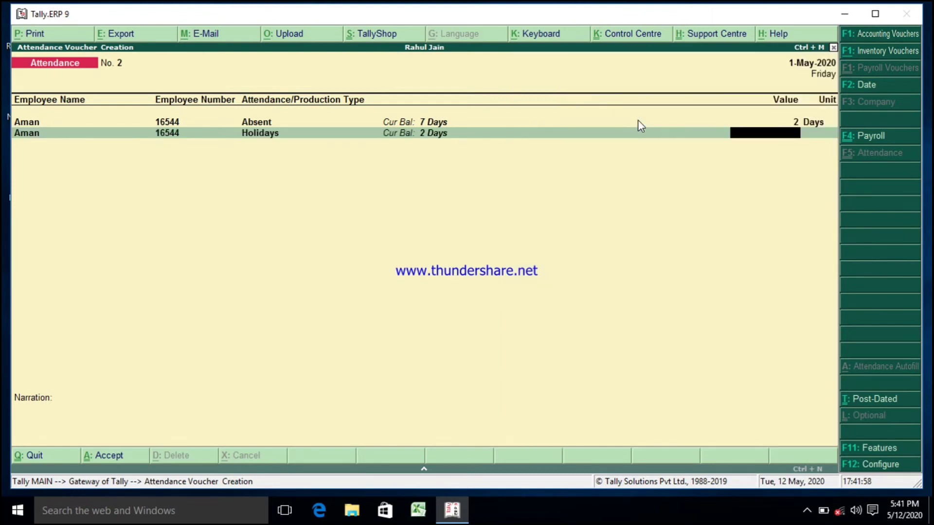
text(2)
key(Return)
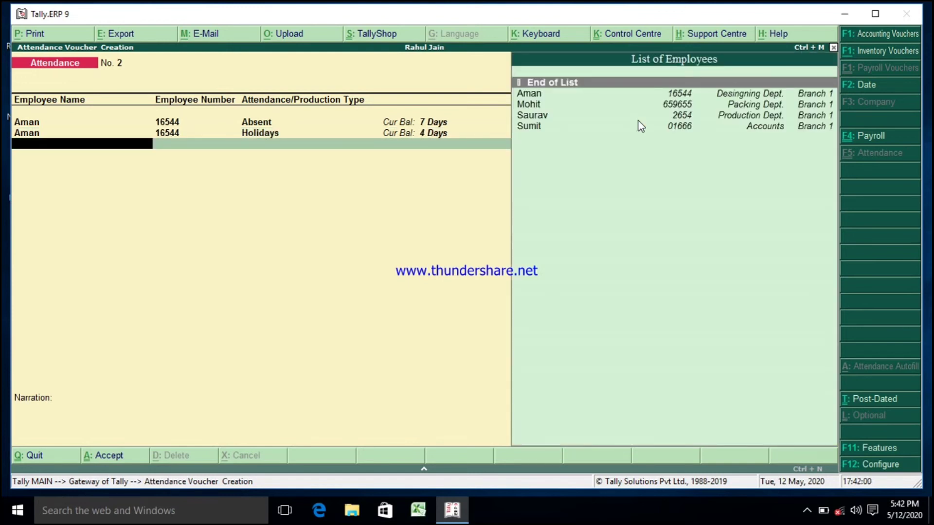
Step: Add an Overtime line of 40 hr for Aman
key(Down)
key(Return)
key(Down)
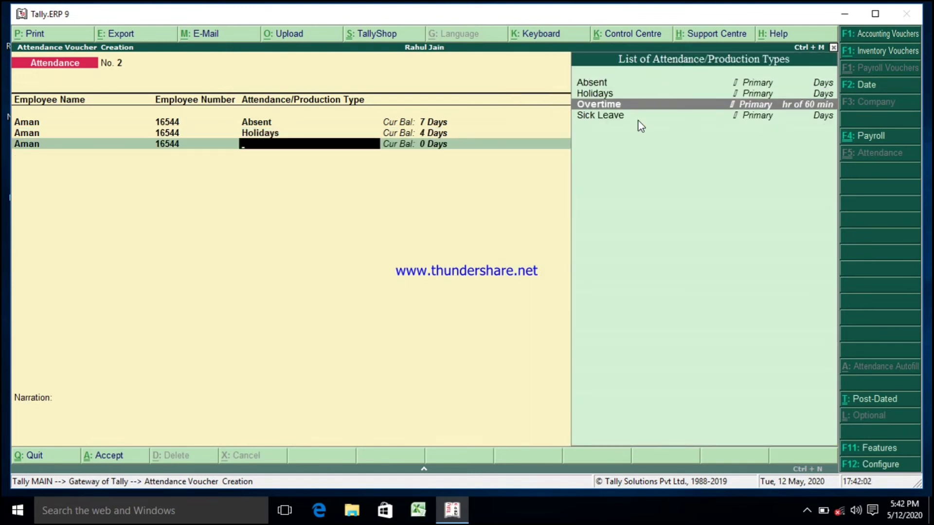
key(Return)
text(40)
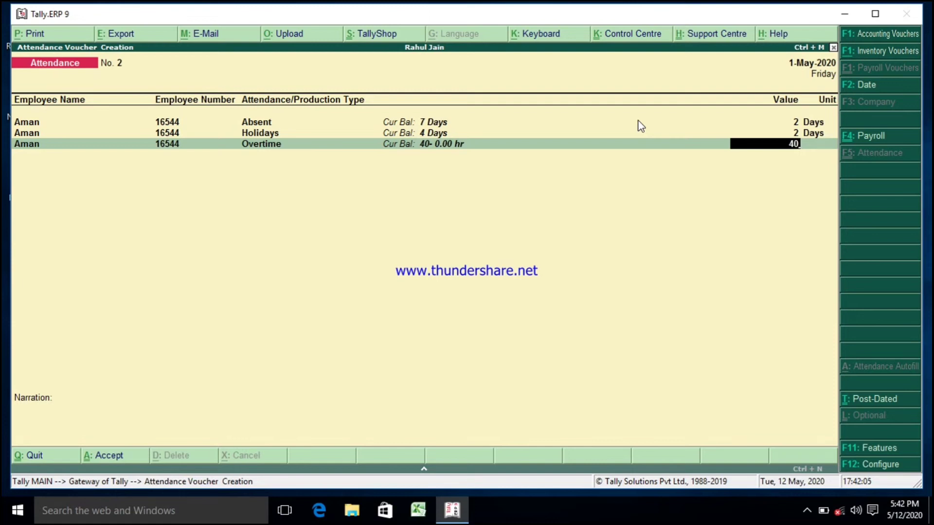
key(Return)
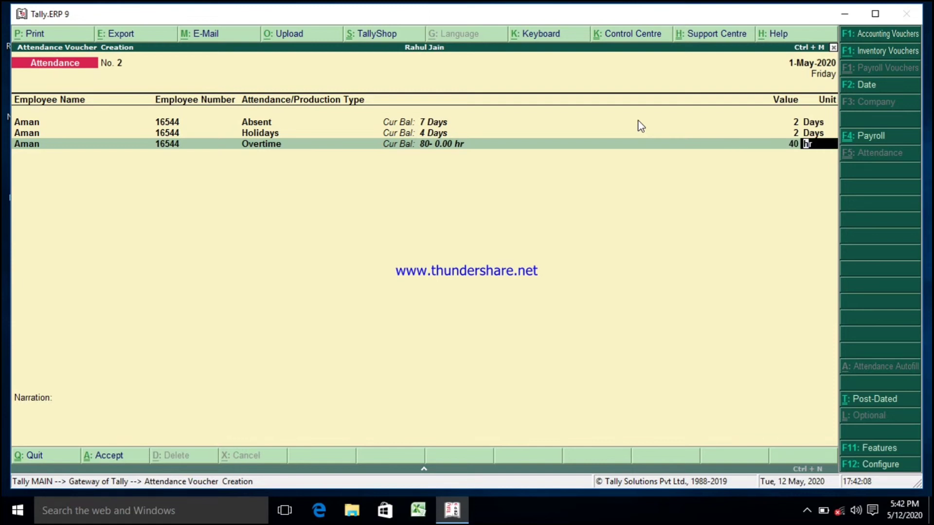
key(Return)
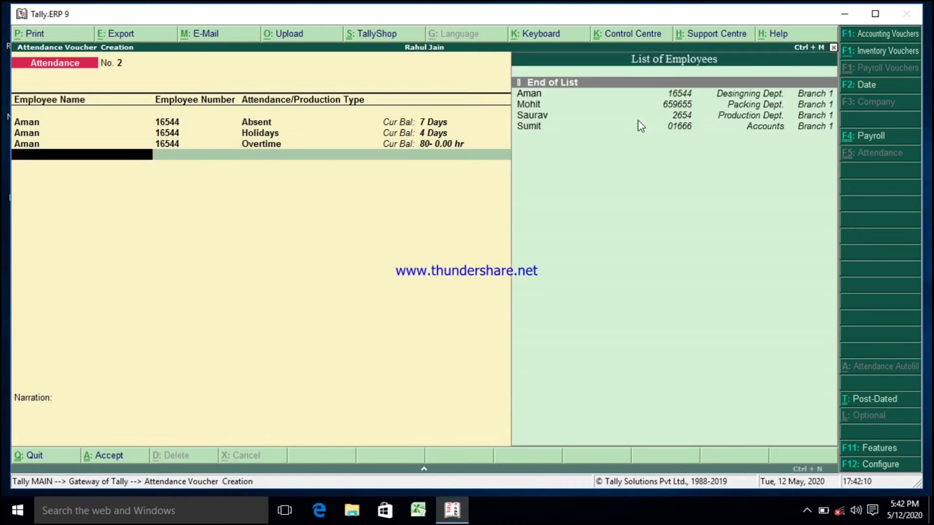
Step: Record Mohit's attendance as 5 days Absent and 2 days Holidays
key(Down)
key(Down)
key(Return)
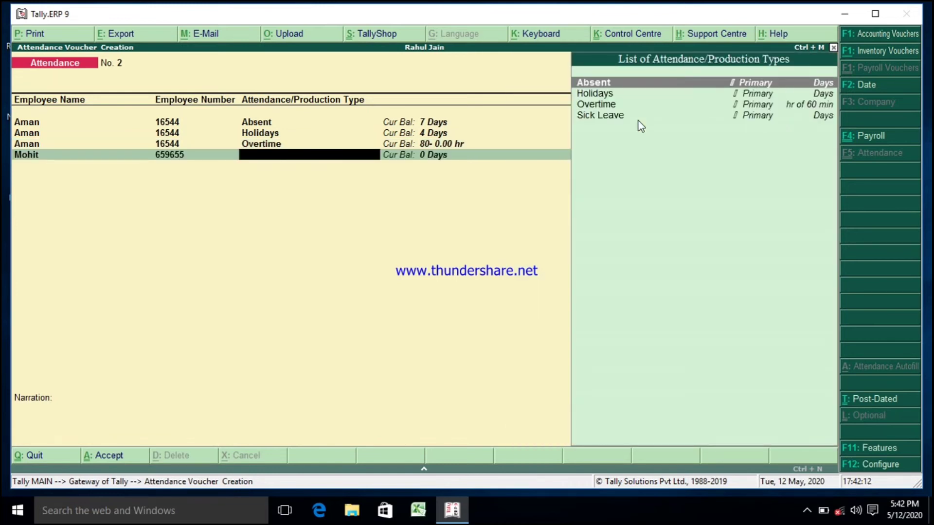
key(Down)
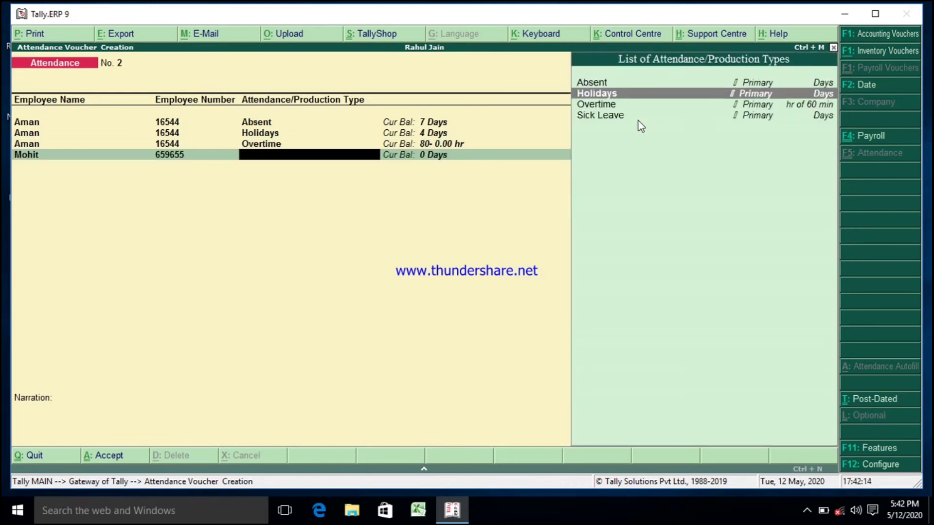
key(Up)
key(Return)
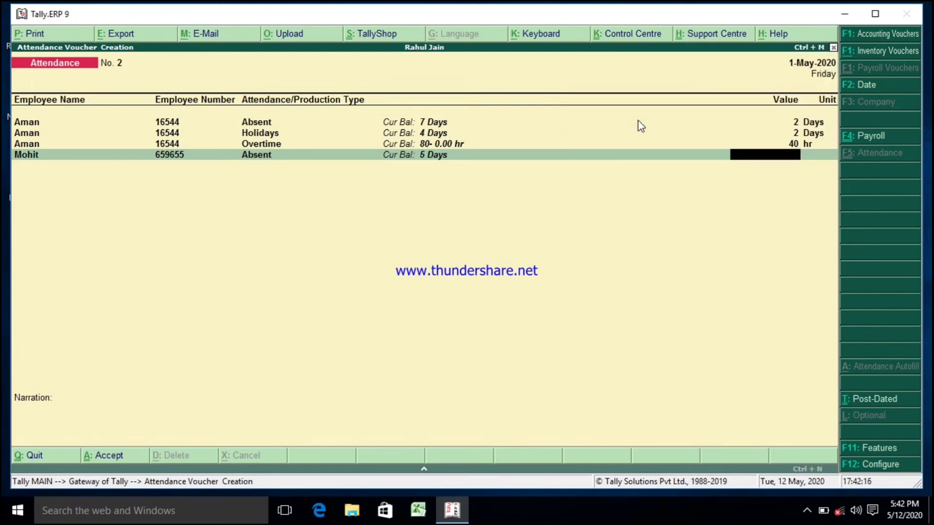
text(5)
key(Return)
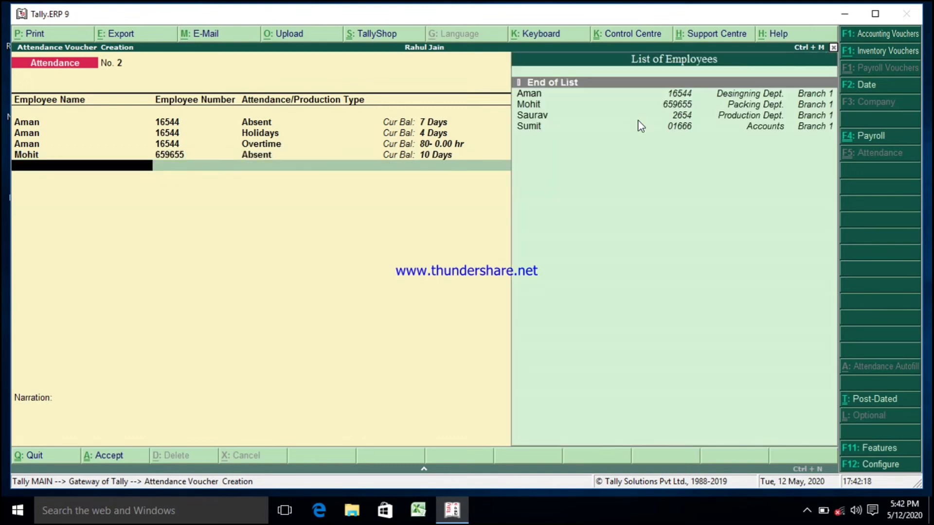
key(Down)
key(Down)
key(Return)
key(Down)
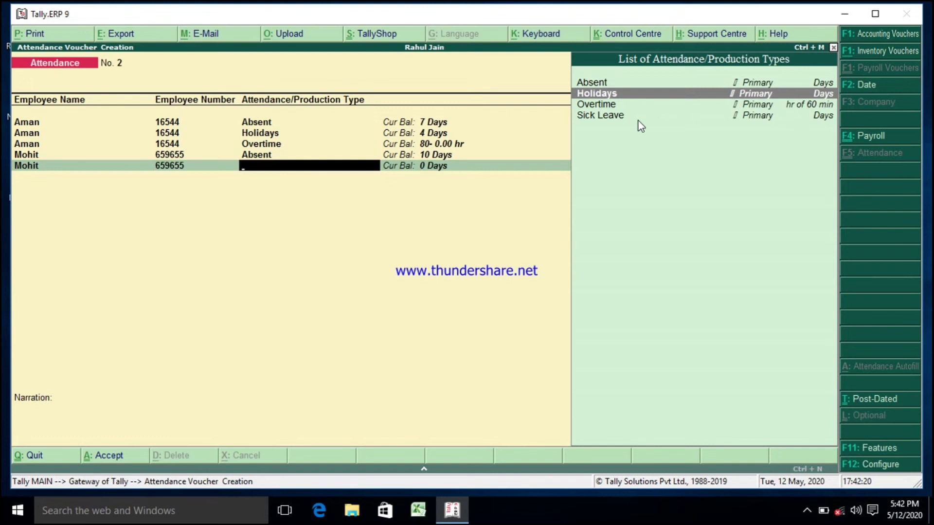
key(Return)
text(2)
key(Return)
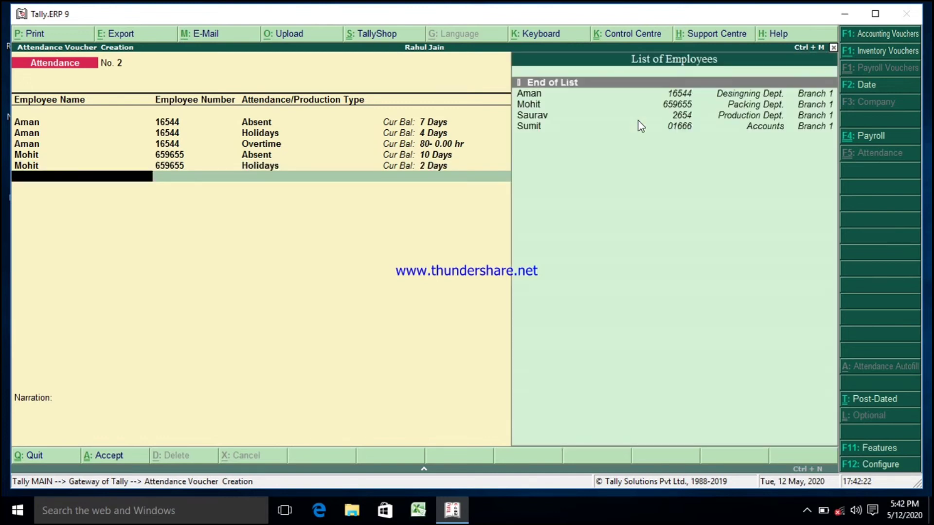
Step: Add an Overtime line of 30 hr for Mohit
key(Down)
key(Down)
key(Return)
key(Down)
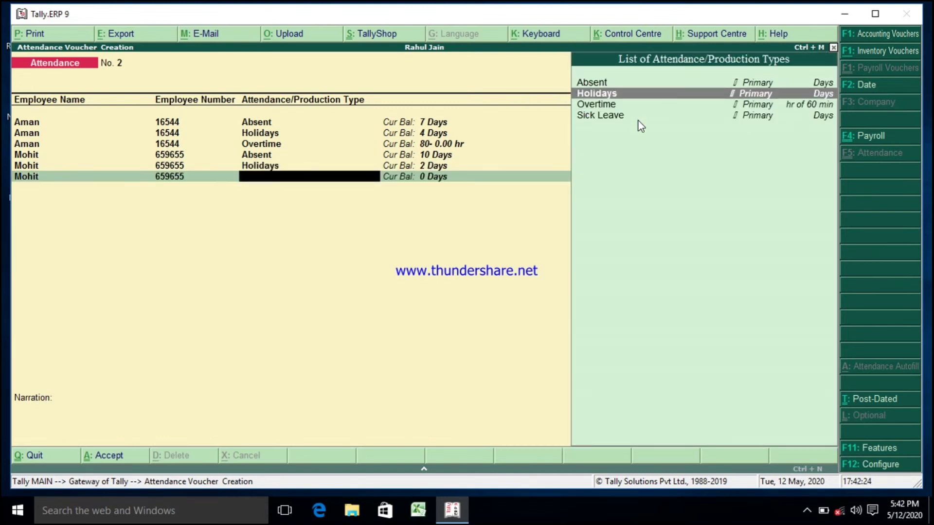
key(Down)
key(Return)
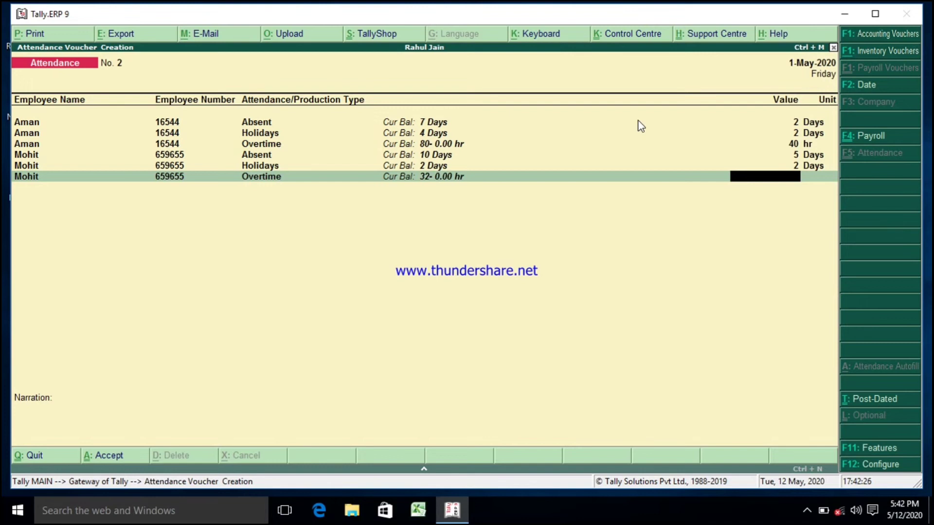
text(30)
key(Return)
key(Return)
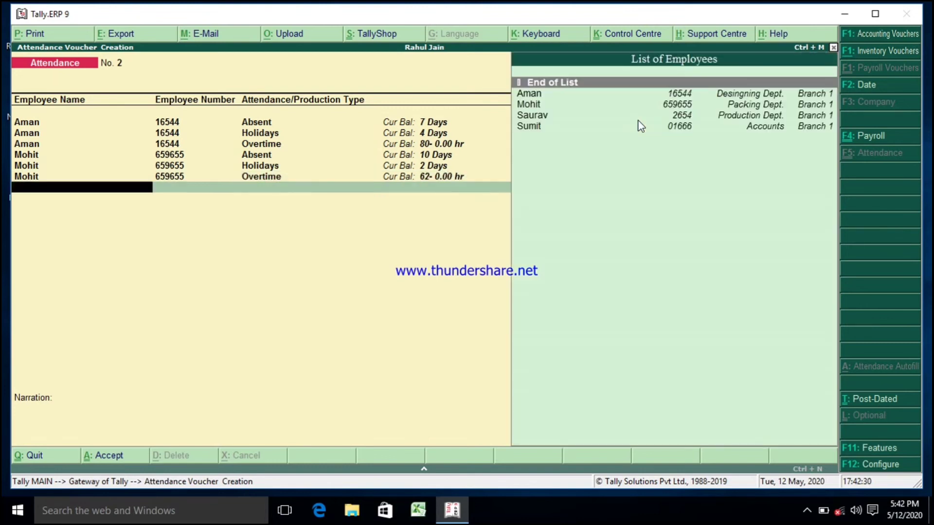
Step: Record 5 days Absent for Saurav
key(Down)
key(Down)
key(Down)
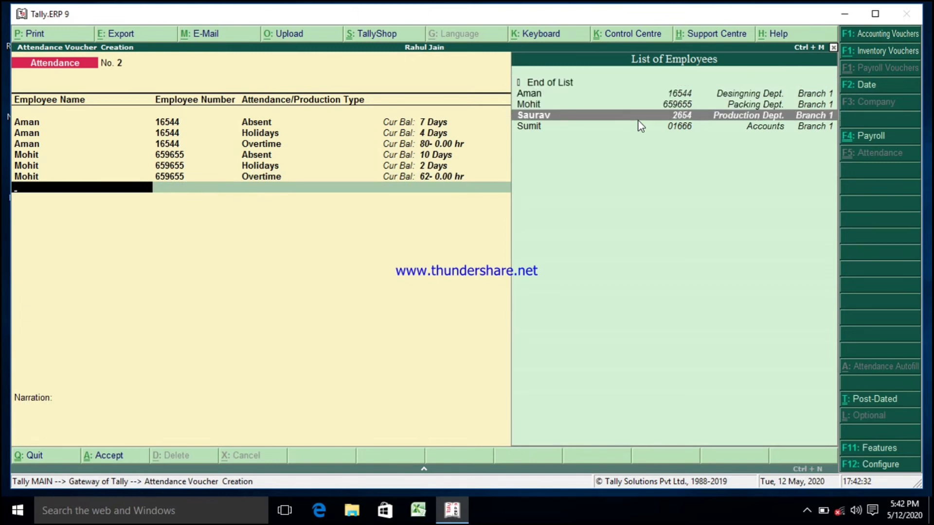
key(Return)
key(Return)
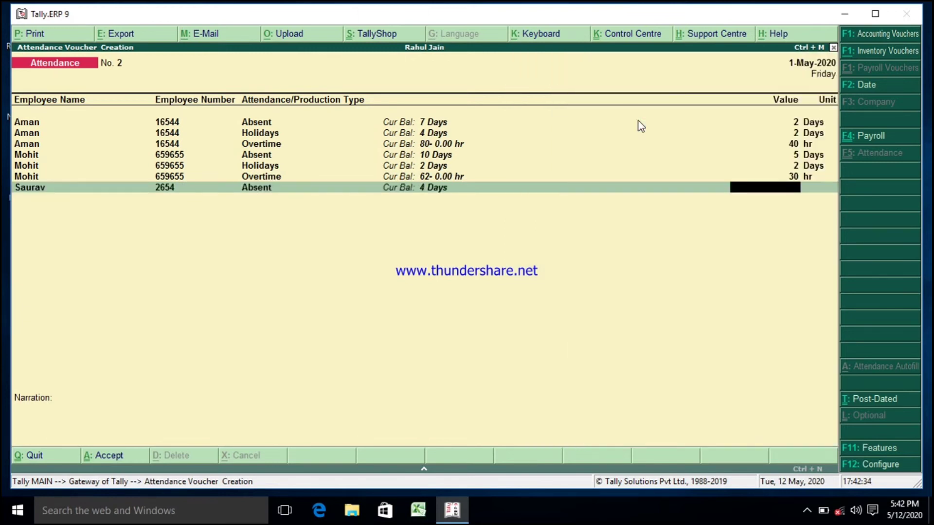
text(5)
key(Return)
key(Return)
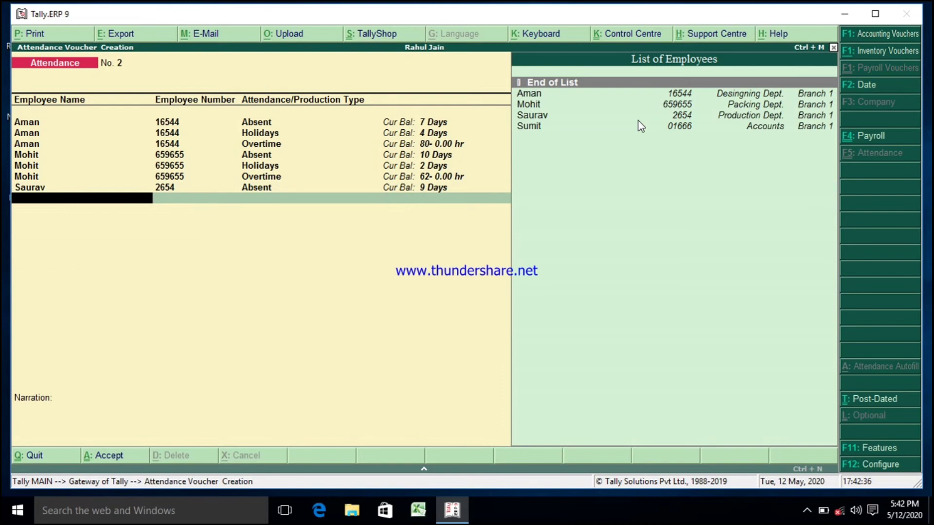
Step: Add an Overtime line of 55 hr for Saurav
key(Down)
key(Down)
key(Down)
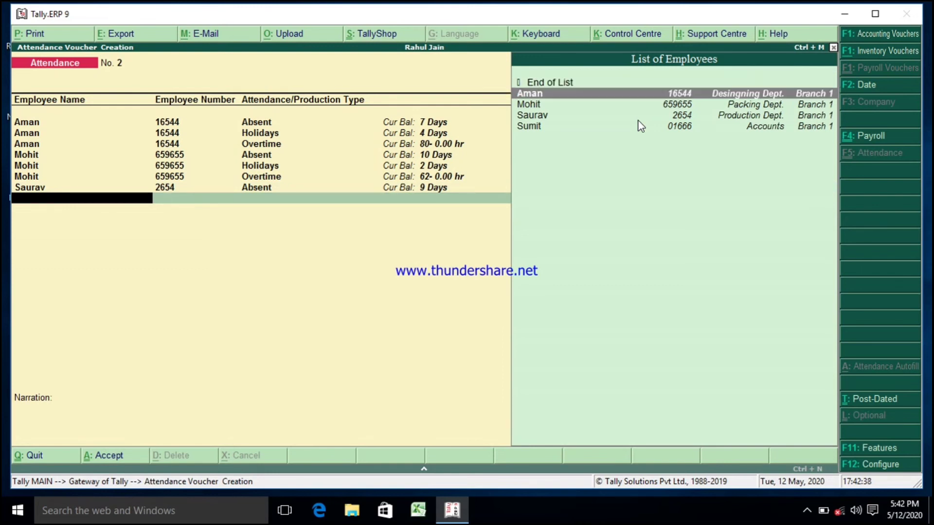
key(Return)
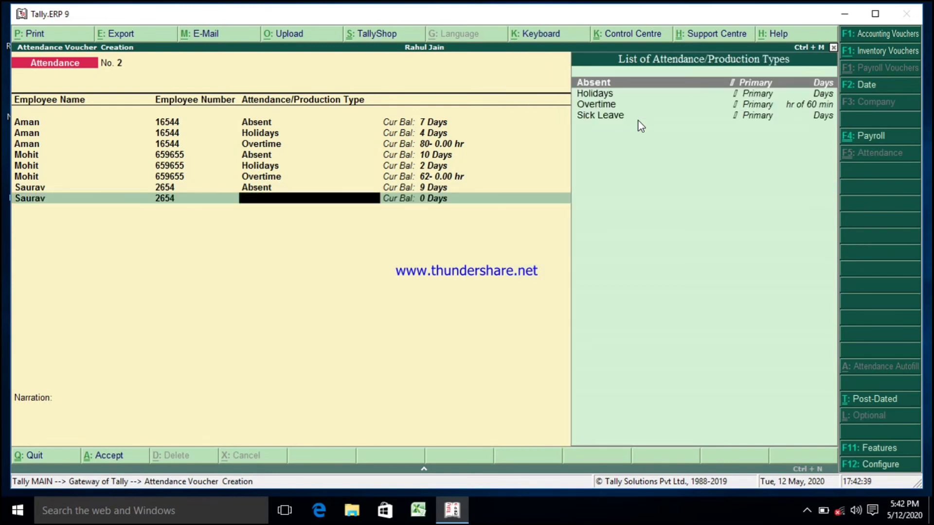
key(Down)
key(Down)
key(Return)
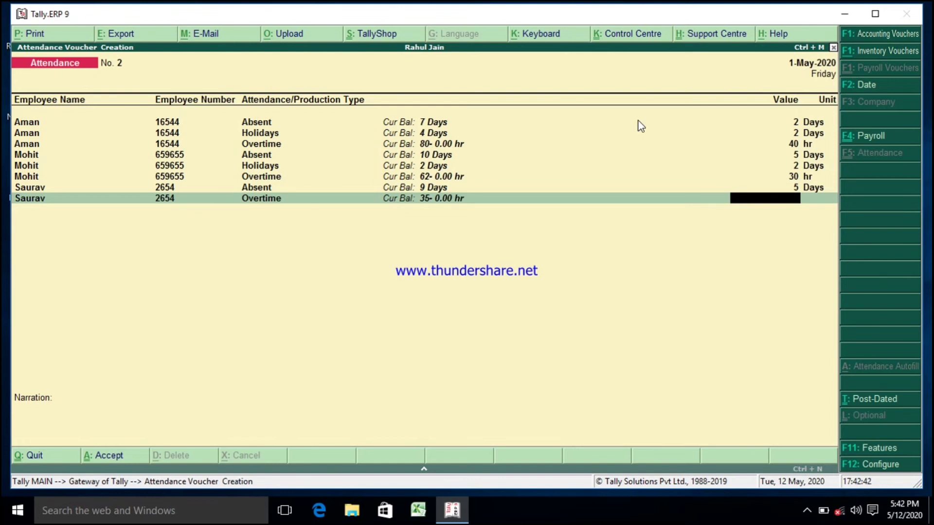
text(55)
key(Return)
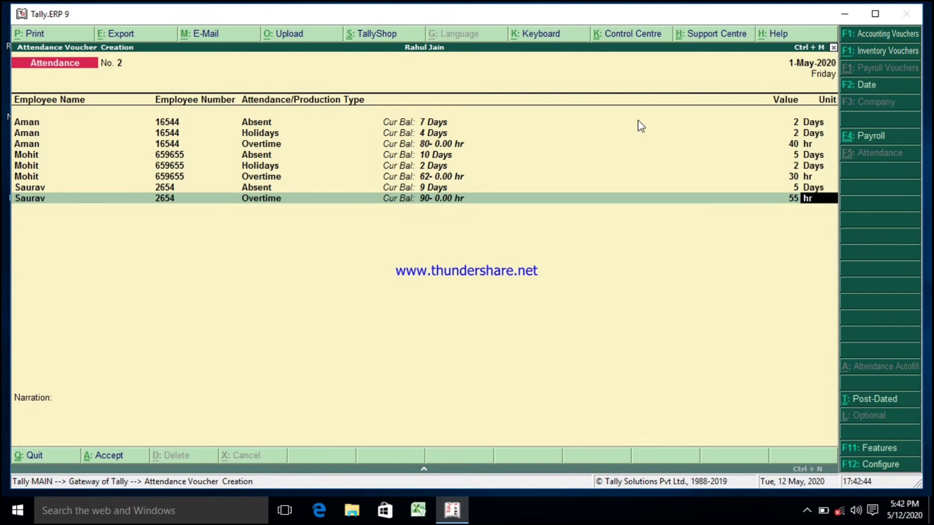
Step: Record 10 days Absent for Sumit
key(Return)
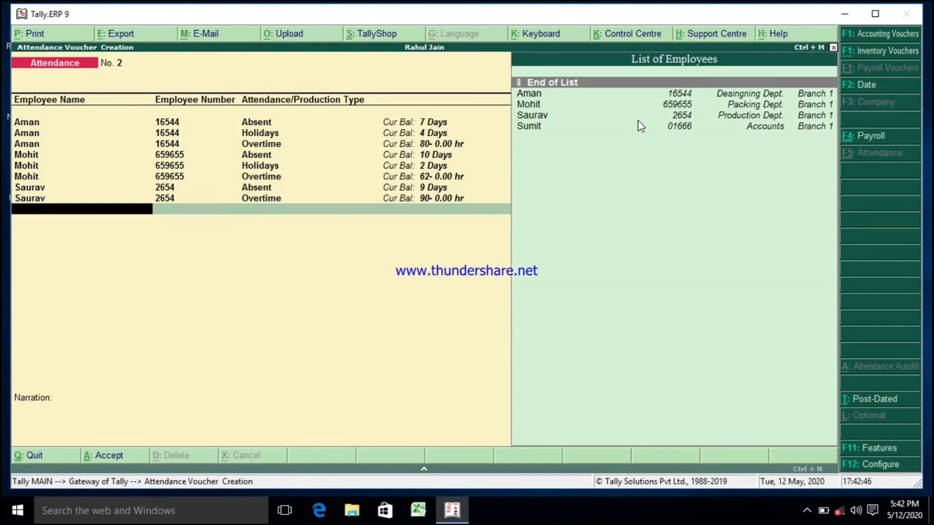
text(su)
key(Return)
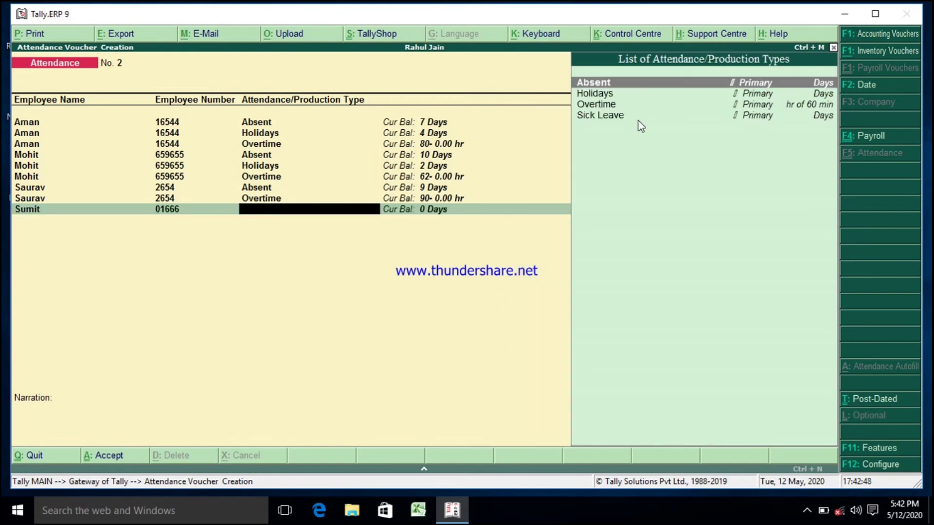
key(Return)
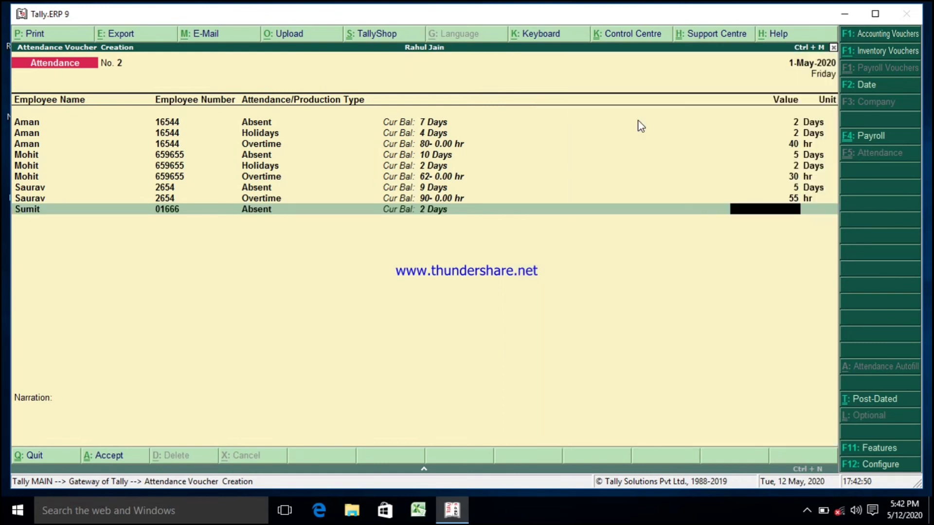
text(10)
key(Return)
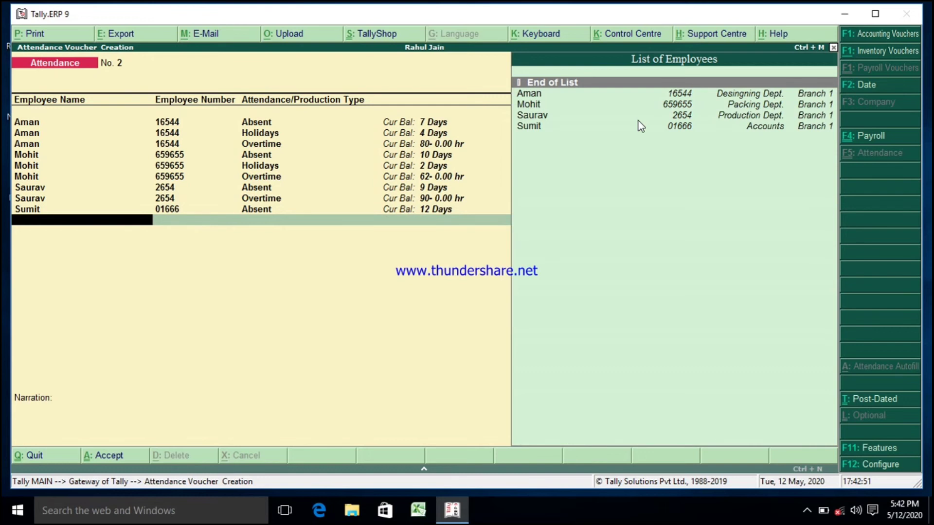
Step: Add an Overtime line of 40 hr for Sumit
key(Down)
key(Down)
key(Down)
key(Down)
key(Return)
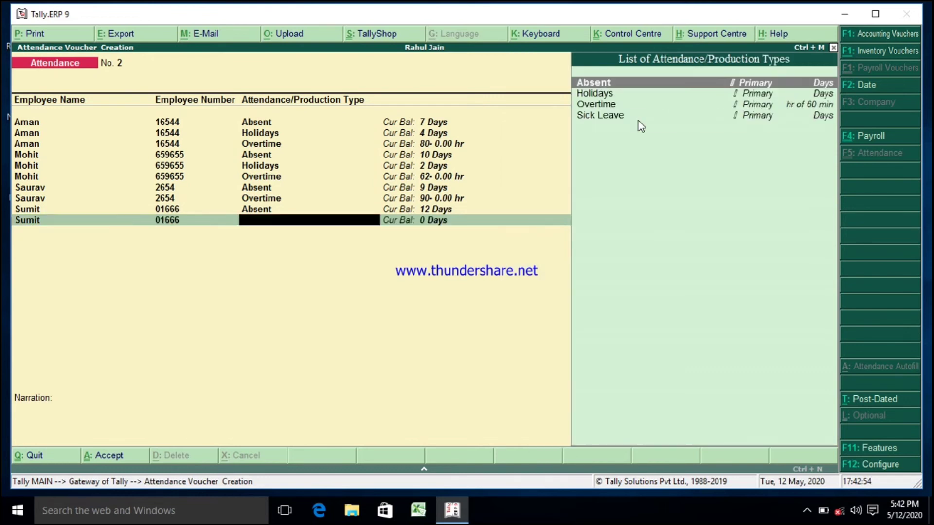
key(Down)
key(Down)
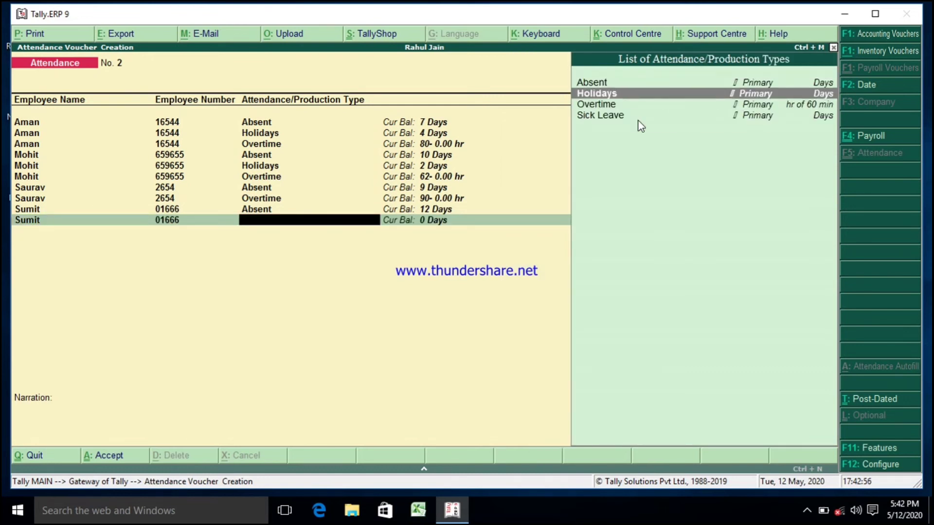
key(Return)
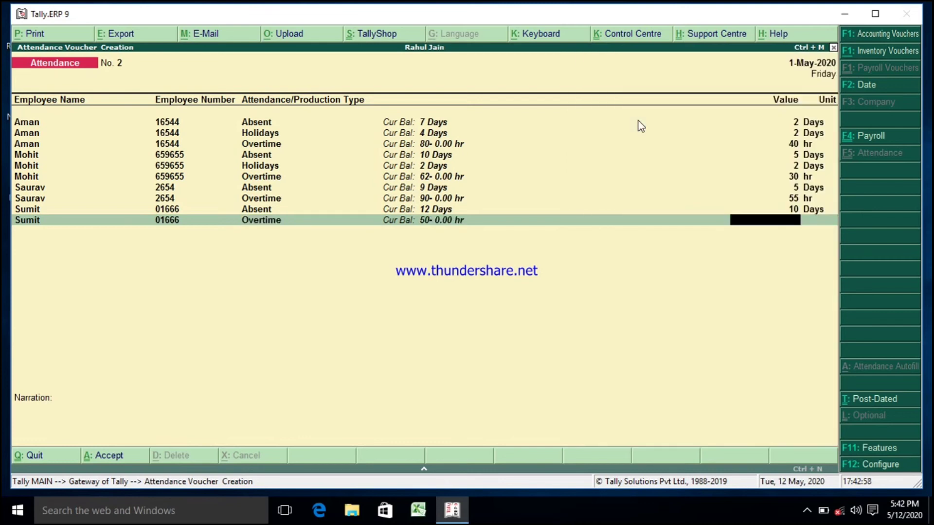
text(40)
key(Return)
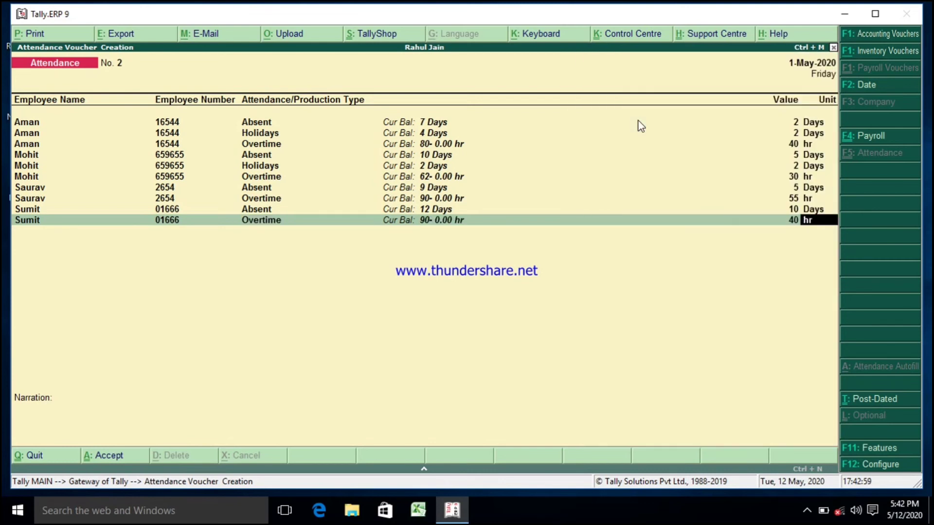
Step: Finish the entries and accept the attendance voucher
key(Return)
key(Return)
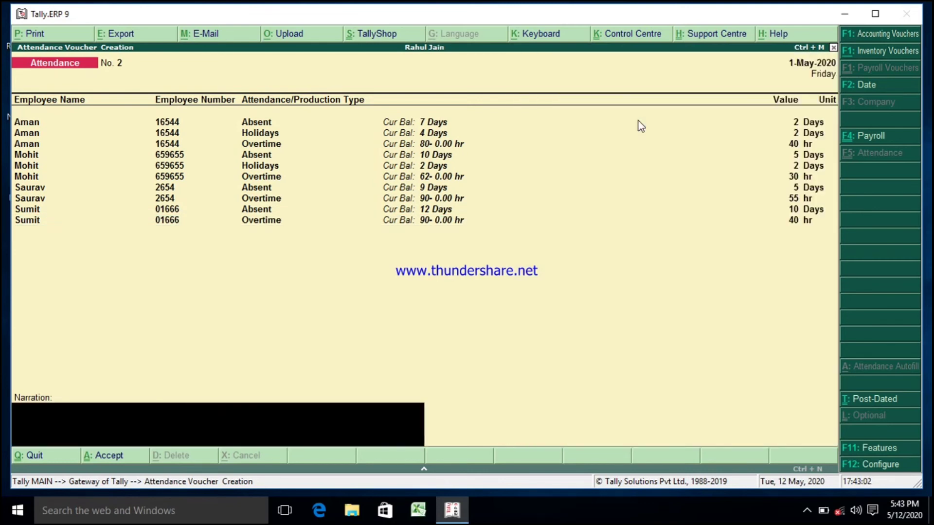
key(Return)
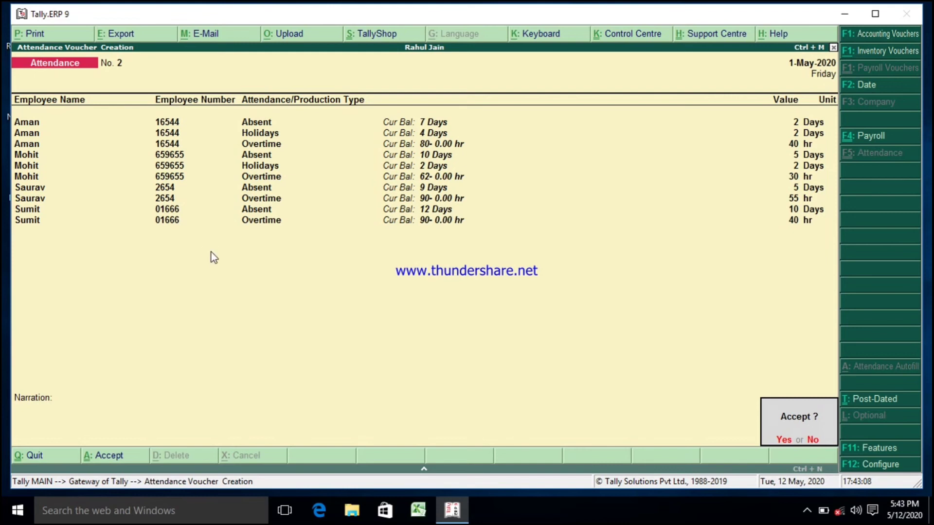
key(y)
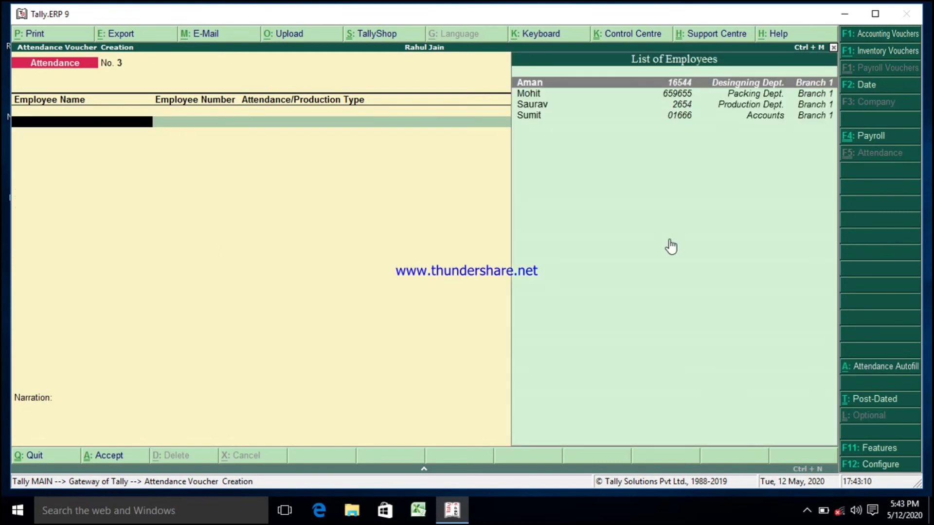
Step: Switch to a Payroll voucher using the Staff Salary voucher class
click(874, 138)
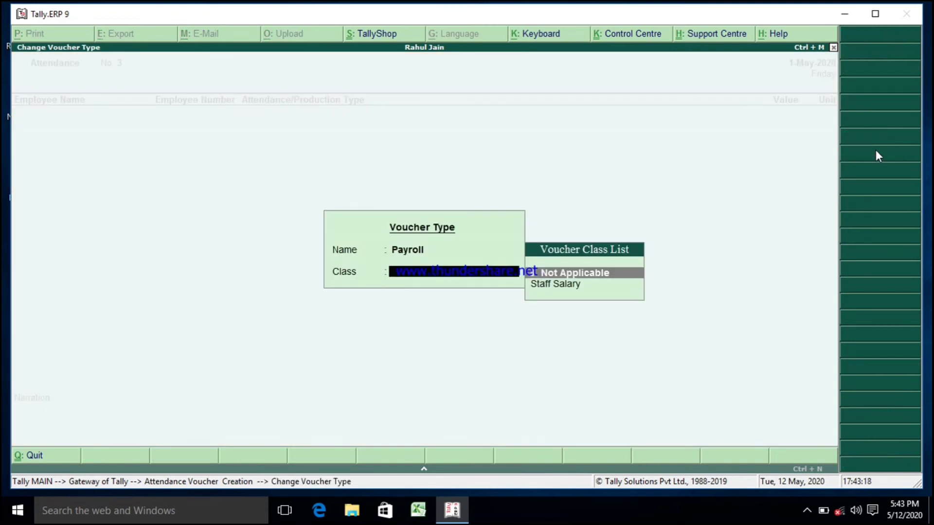
key(Down)
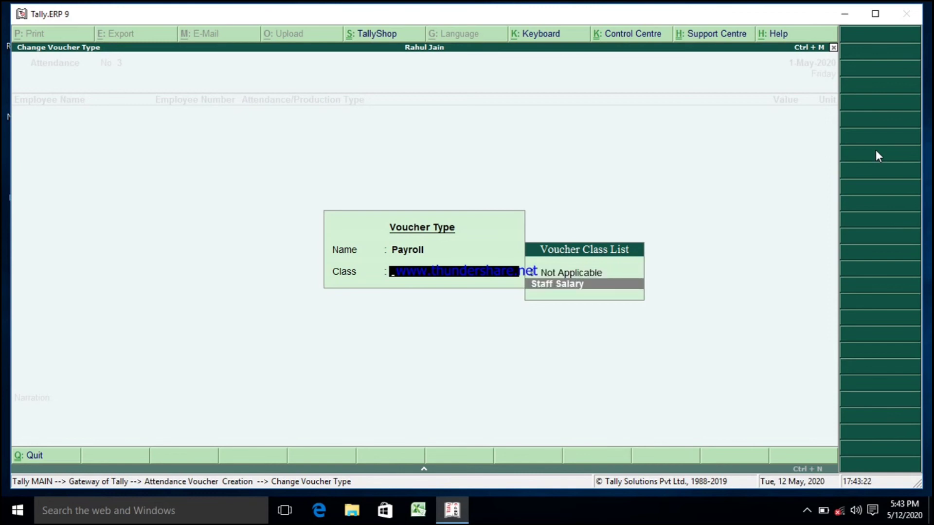
key(Return)
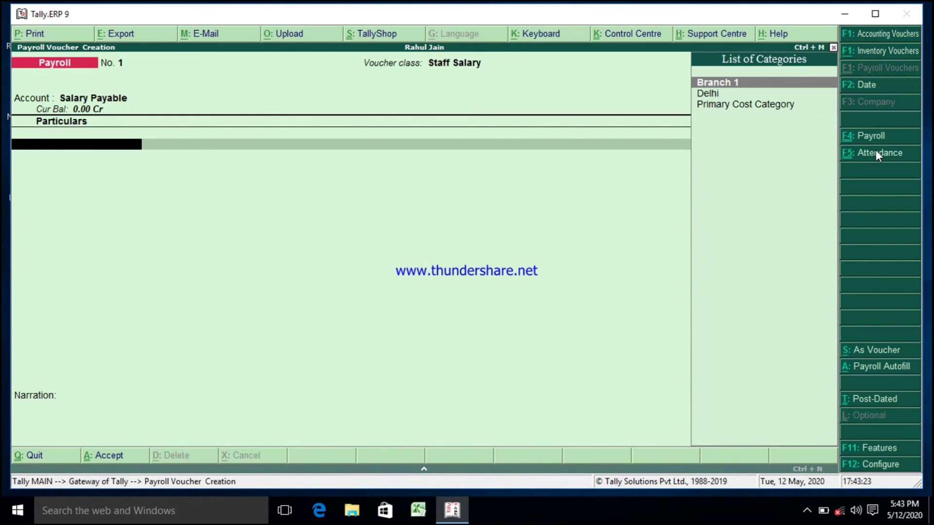
Step: Autofill the payroll for Salary from 1-4-2020 to 1-5-2020 for Branch 1, all employees, sorted by Employee Name
click(878, 368)
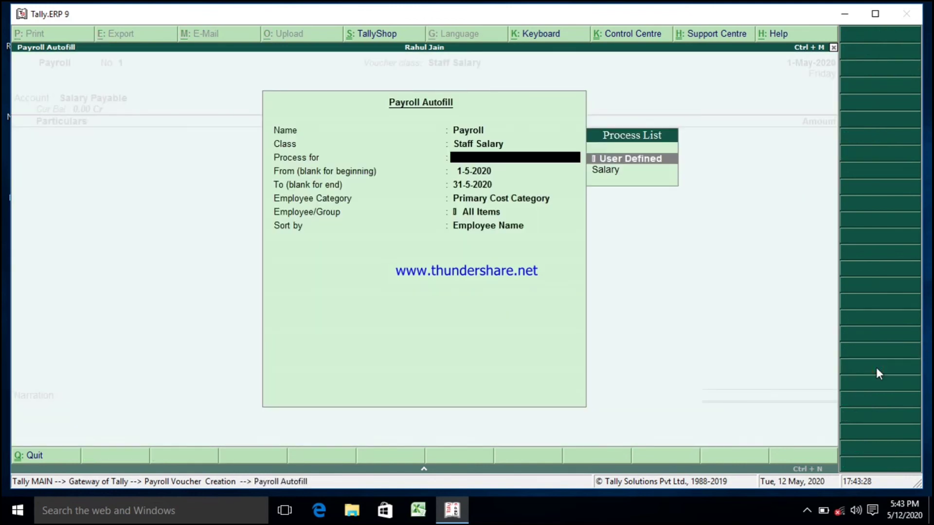
key(Down)
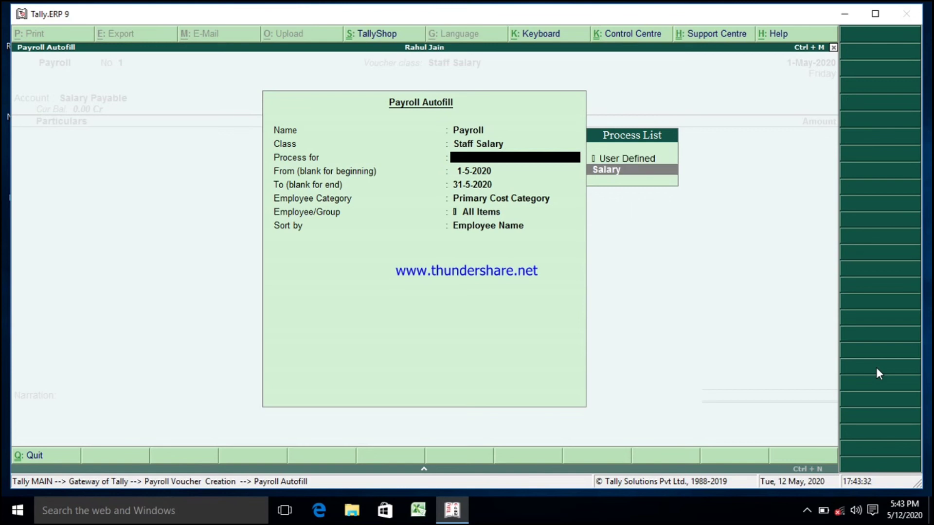
key(Return)
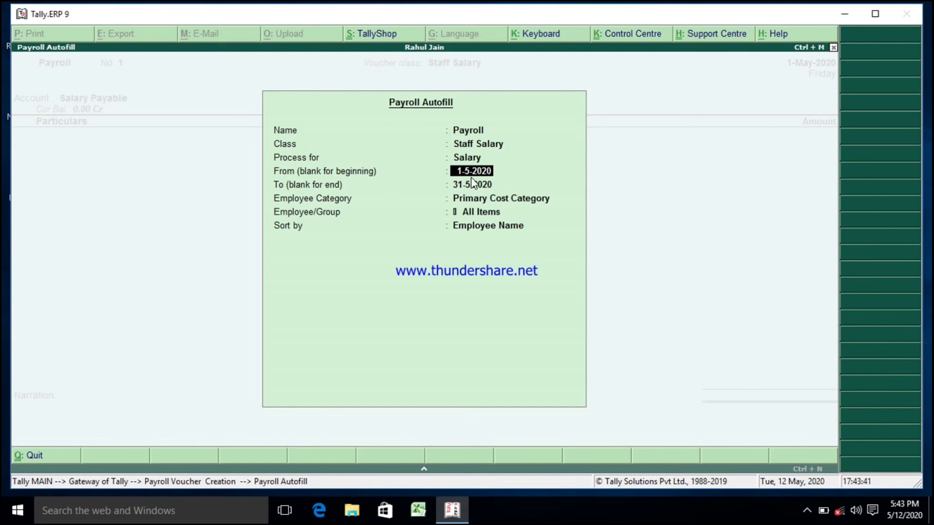
text(1-4)
key(Return)
key(Return)
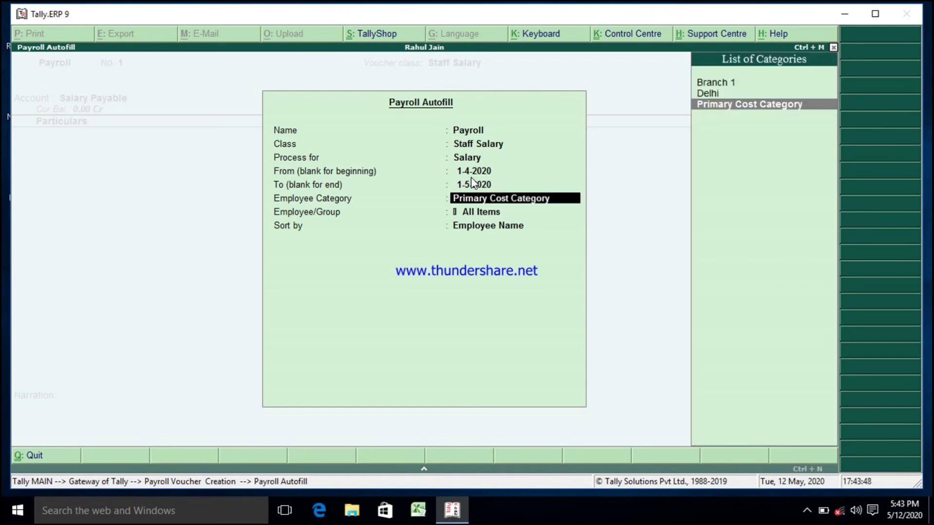
key(Up)
key(Up)
key(Return)
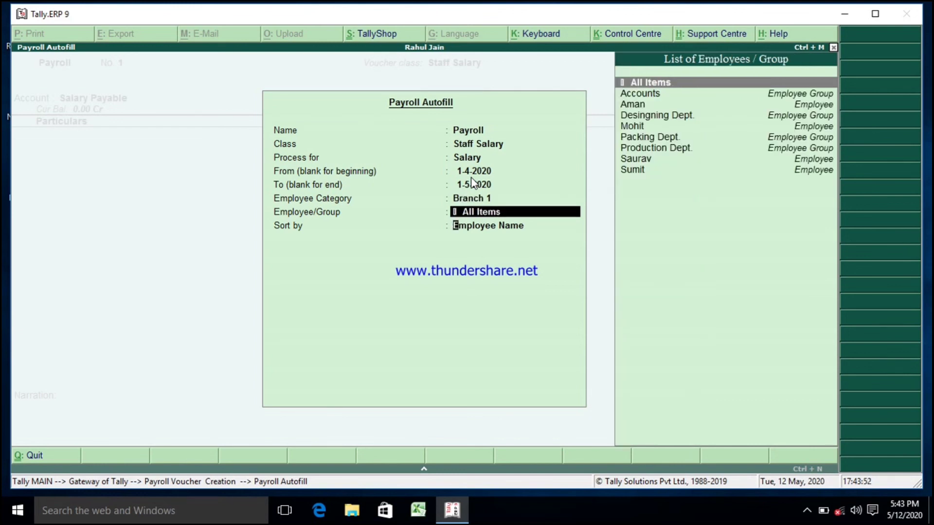
key(Return)
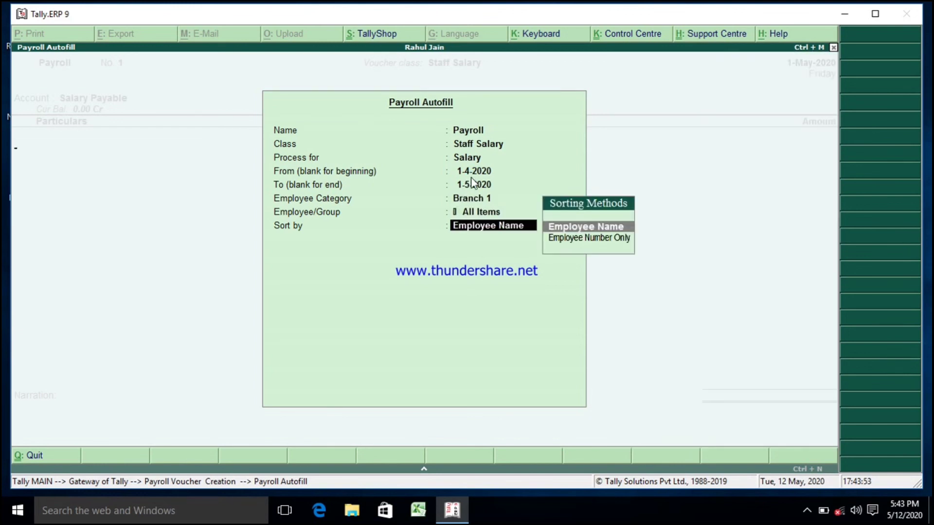
key(Return)
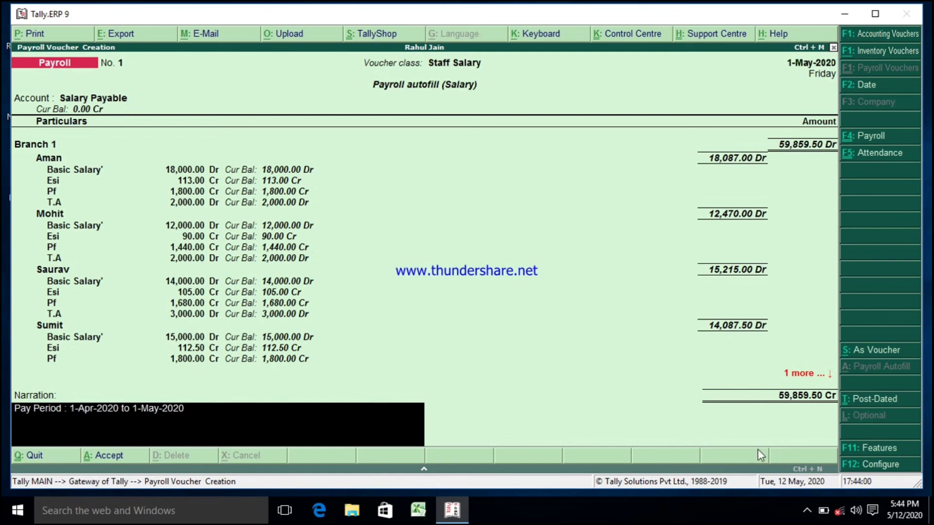
Step: Accept the payroll voucher and open its print preview, zoomed in
key(Return)
key(Return)
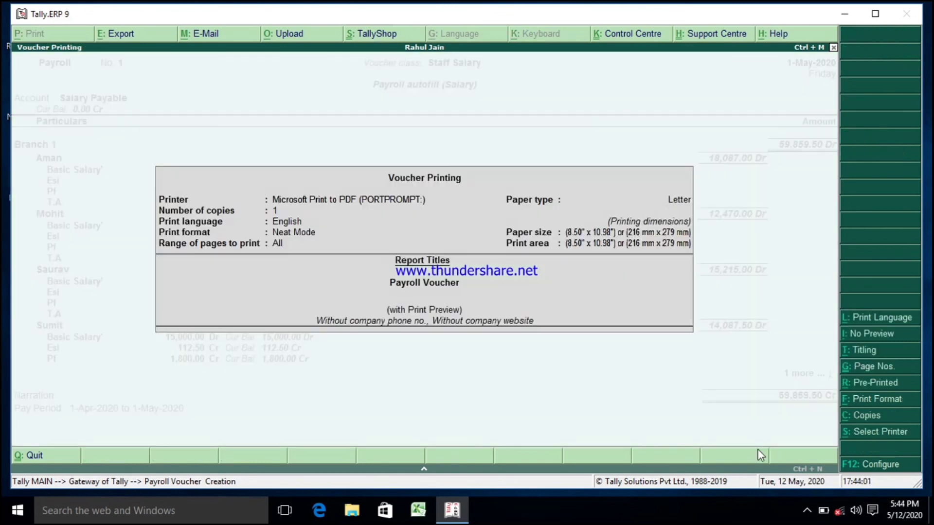
click(647, 329)
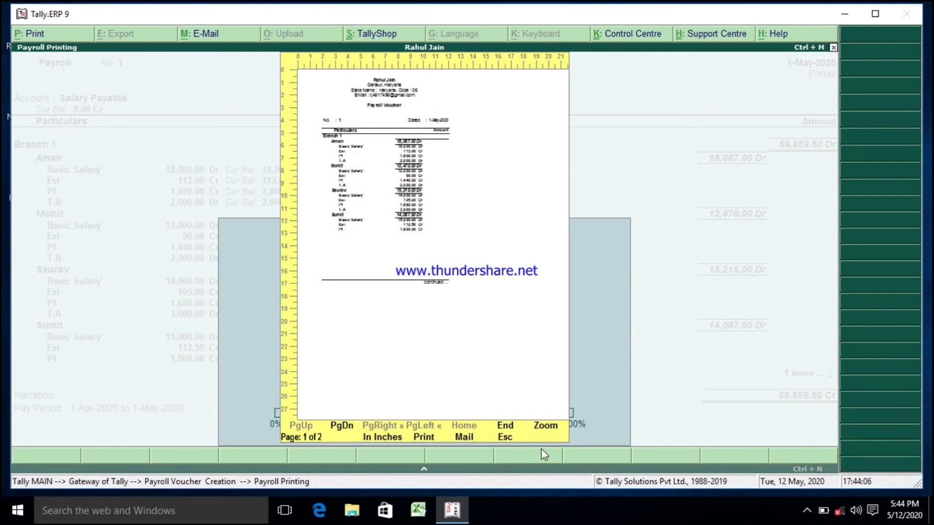
click(550, 430)
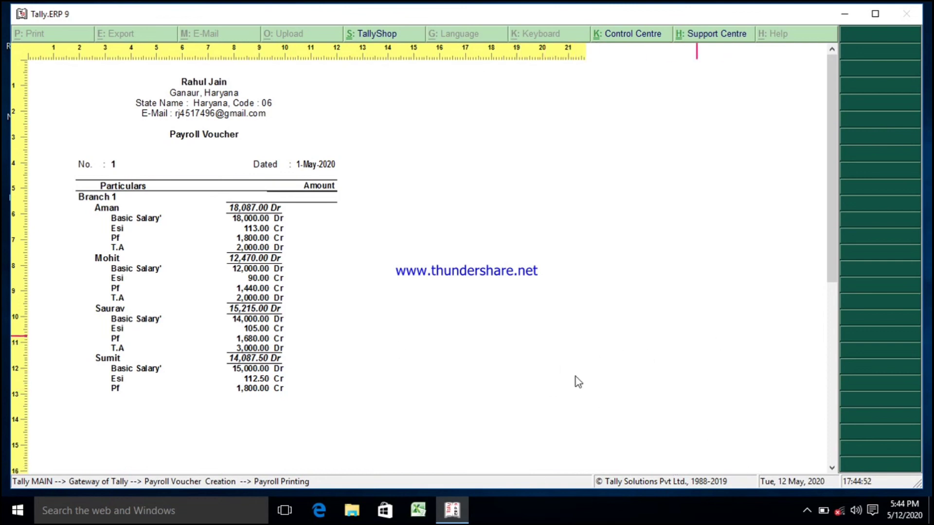
click(807, 513)
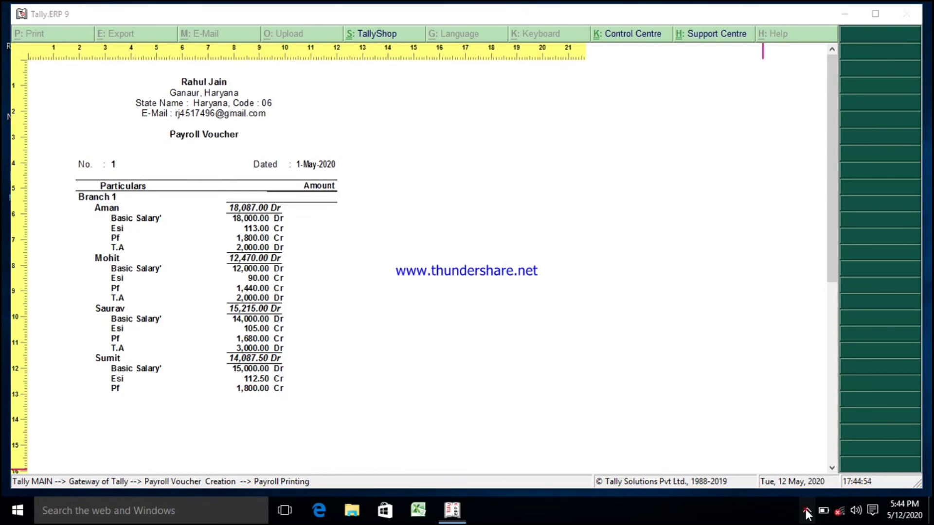